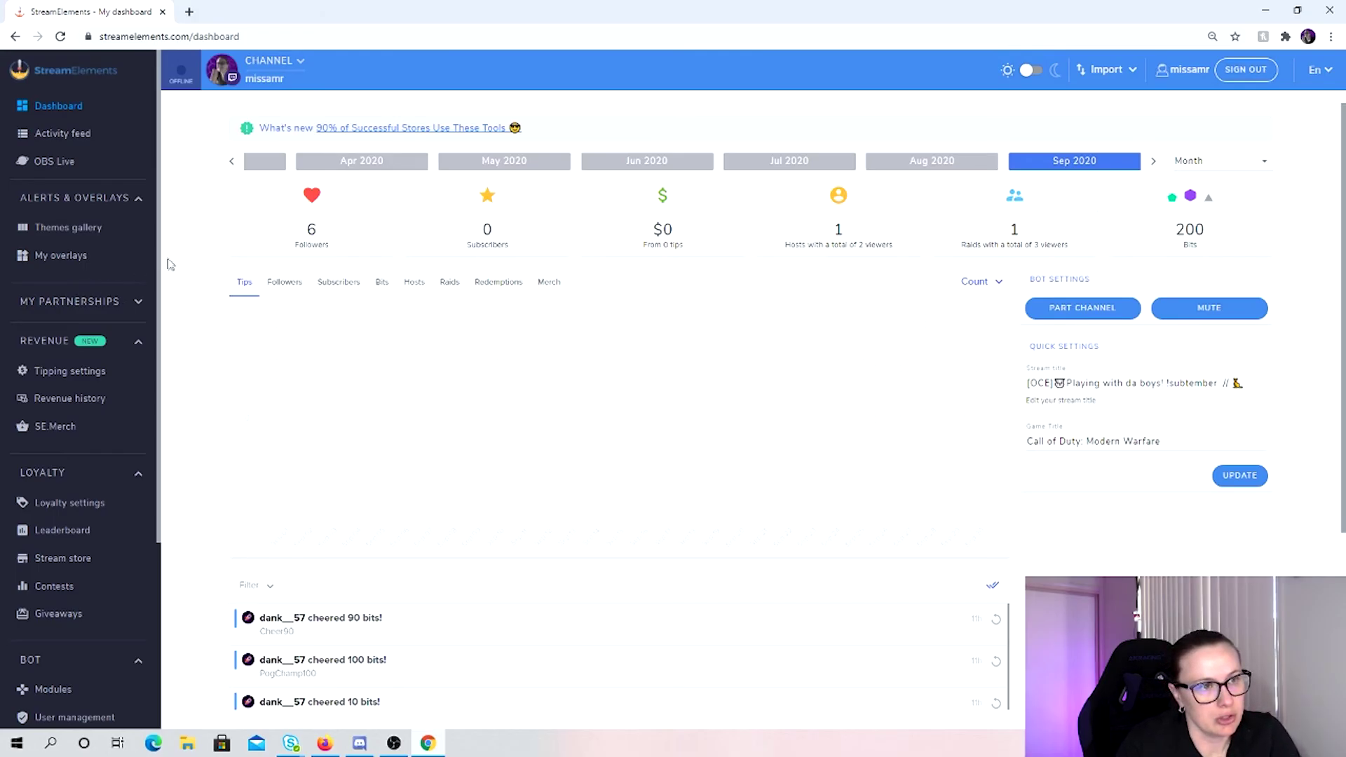
Scroll the sidebar to the BOT section and open Chat commands.
scroll(115, 499, "down", 4)
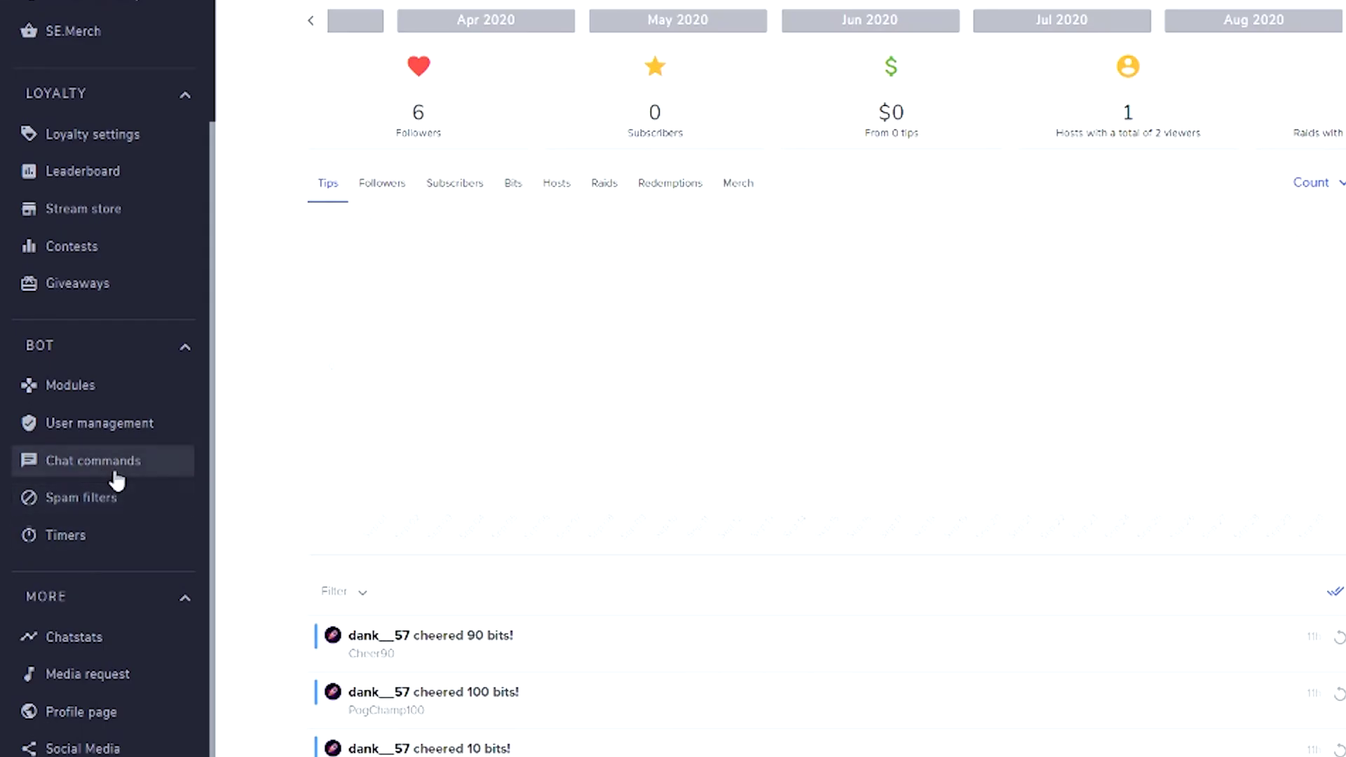
left_click(115, 465)
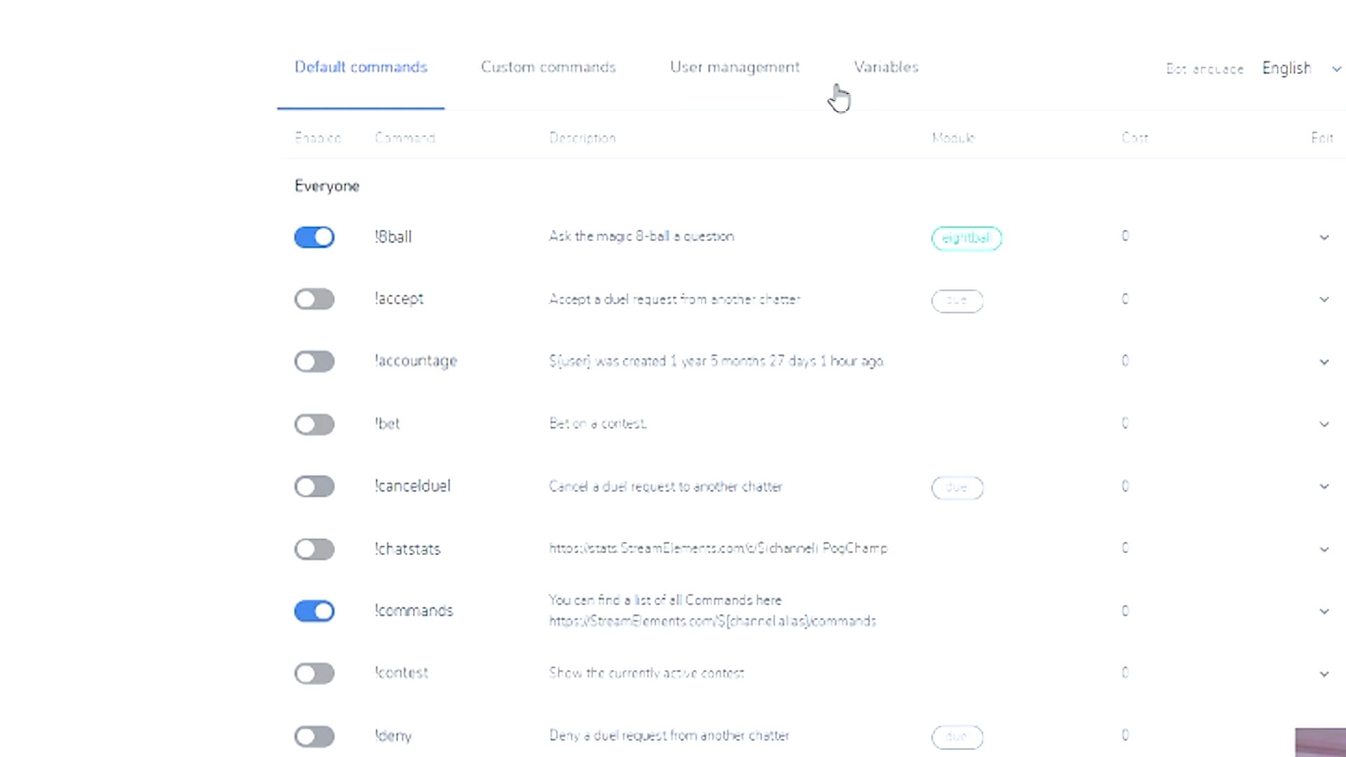
After a glance at the Variables list, enable !8ball and its eightball module.
left_click(886, 83)
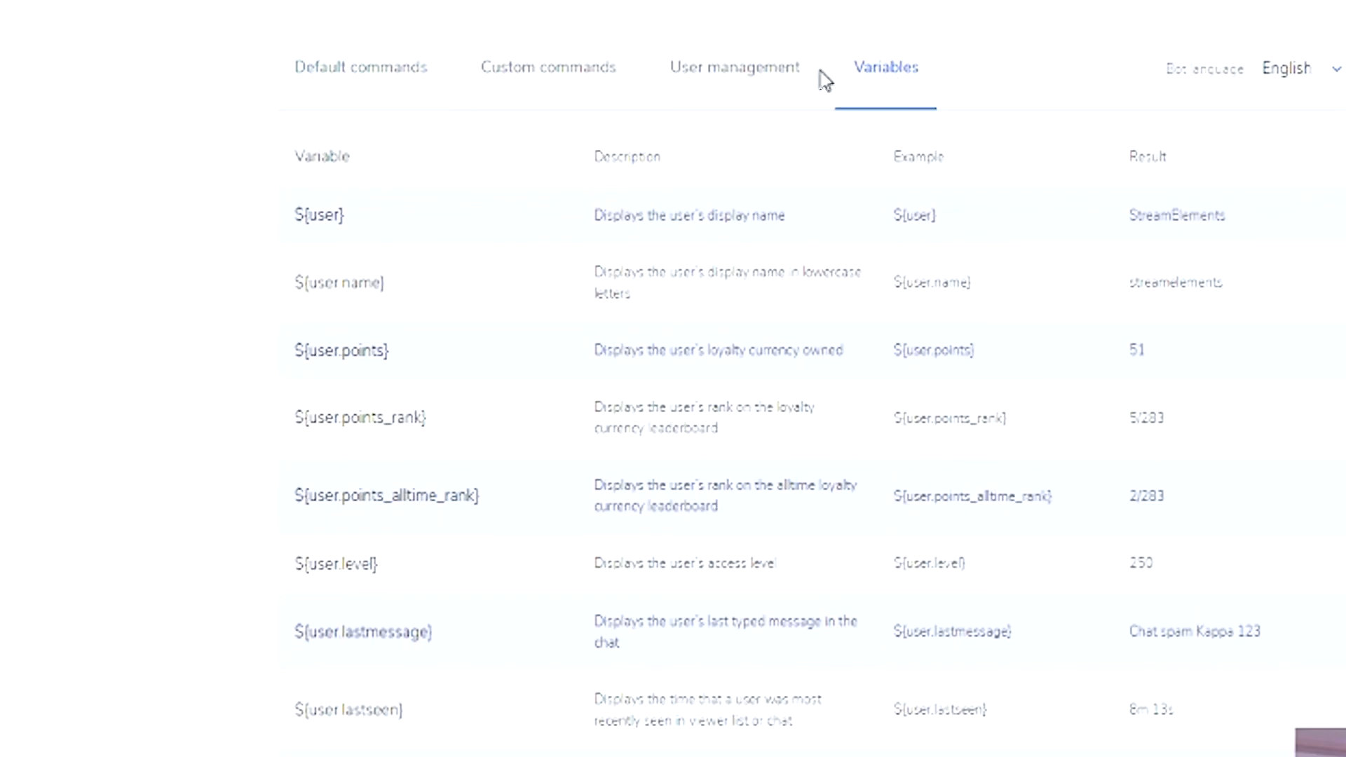
left_click(358, 68)
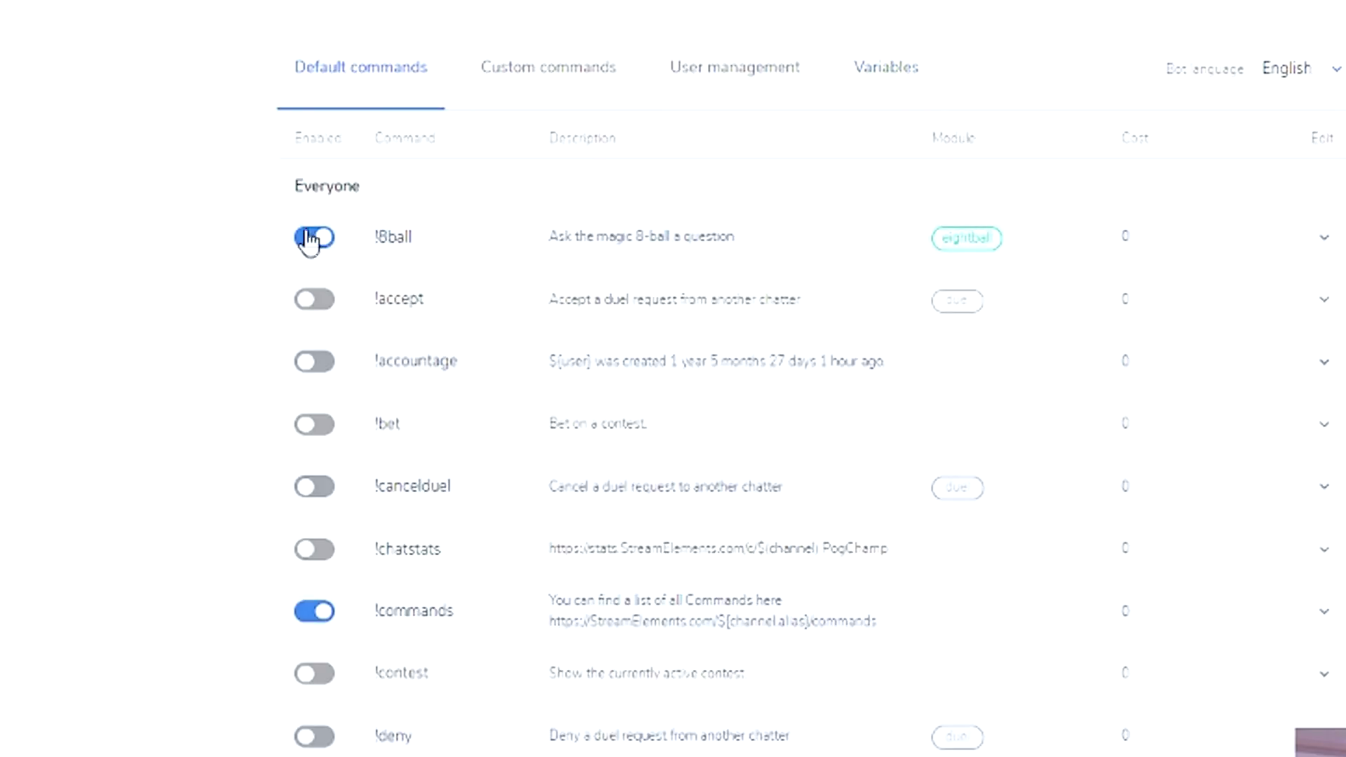
left_click(317, 242)
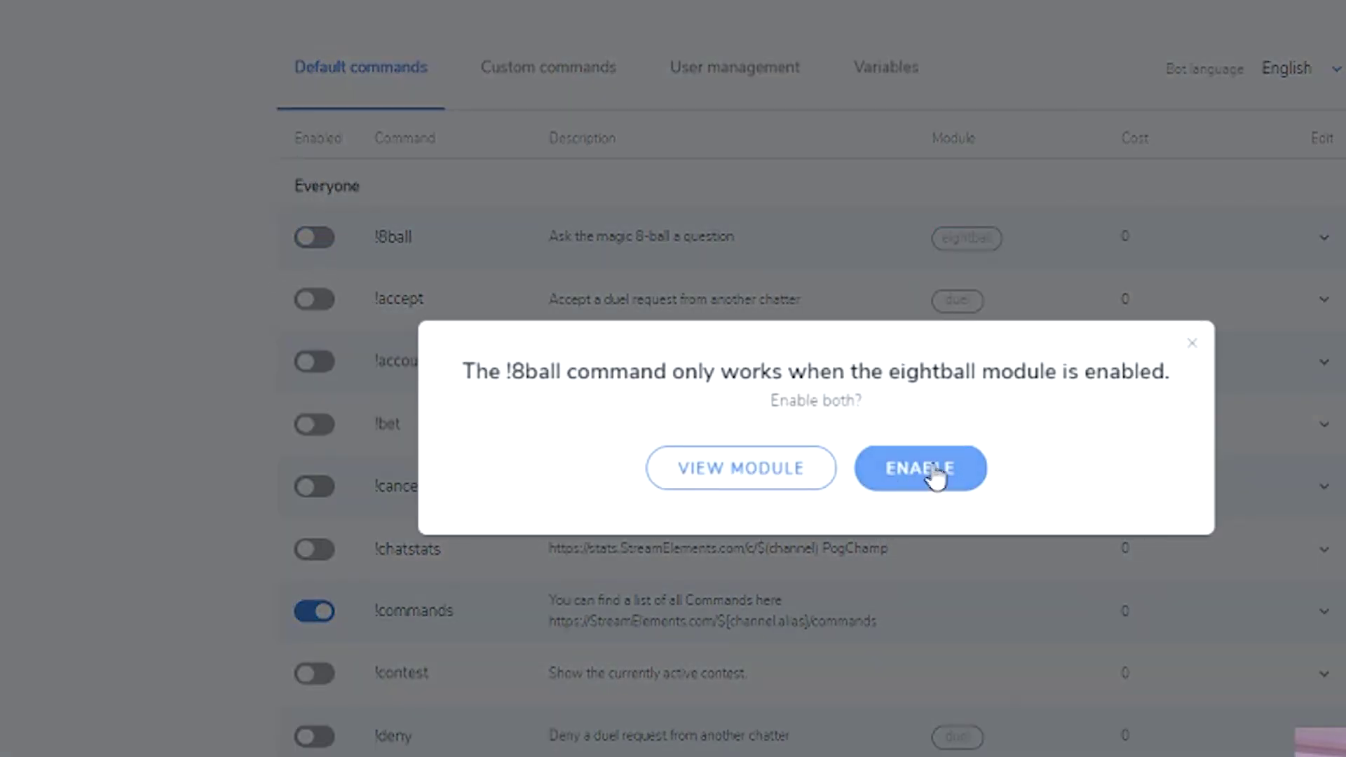
left_click(929, 474)
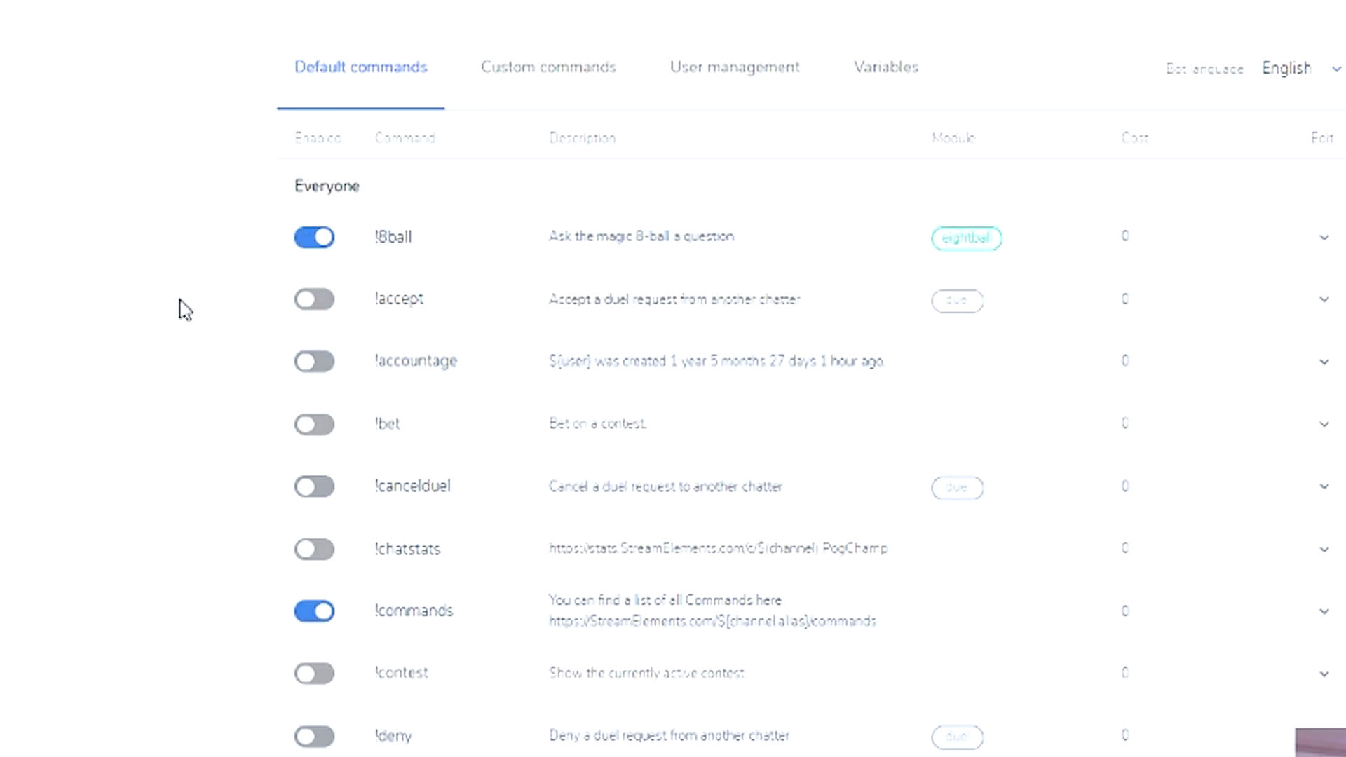
Scroll through the Everyone and Moderator groups of the default commands.
scroll(322, 171, "down", 2)
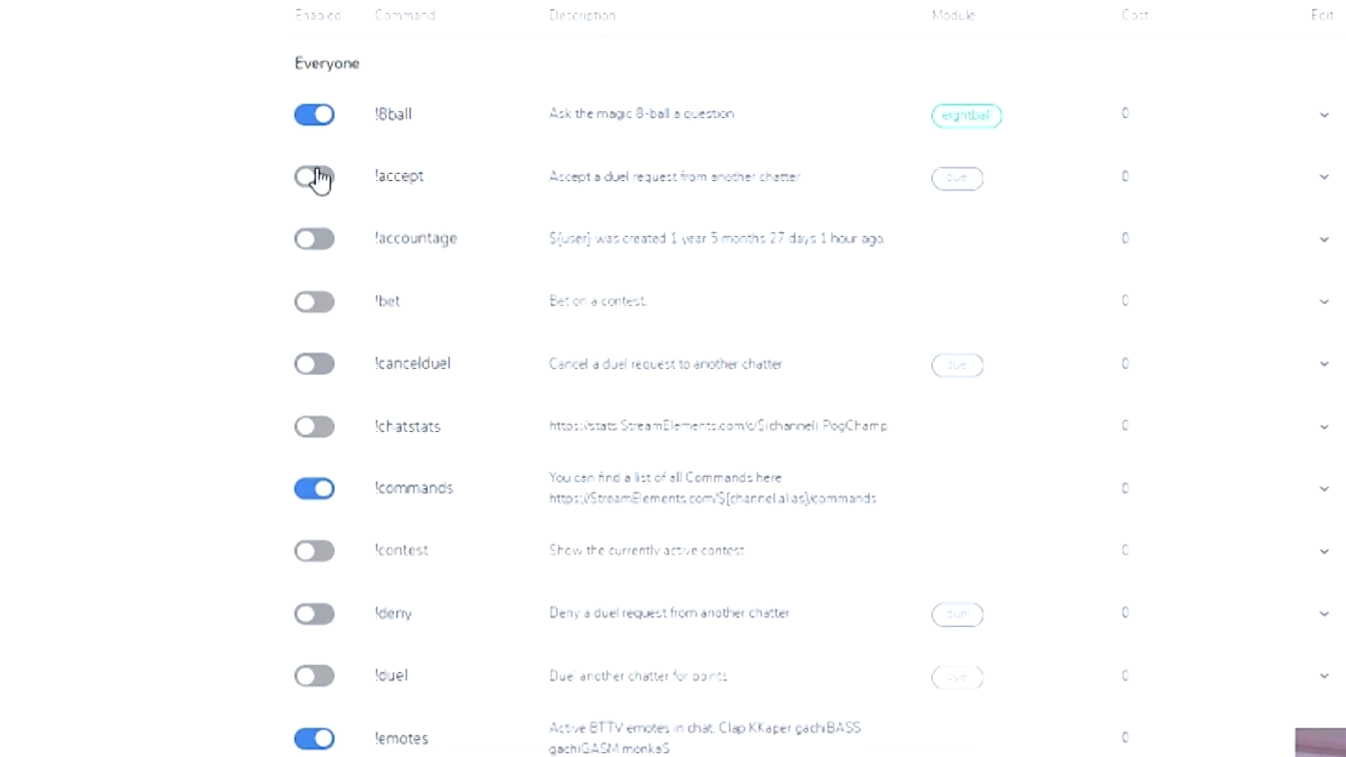
double_click(328, 63)
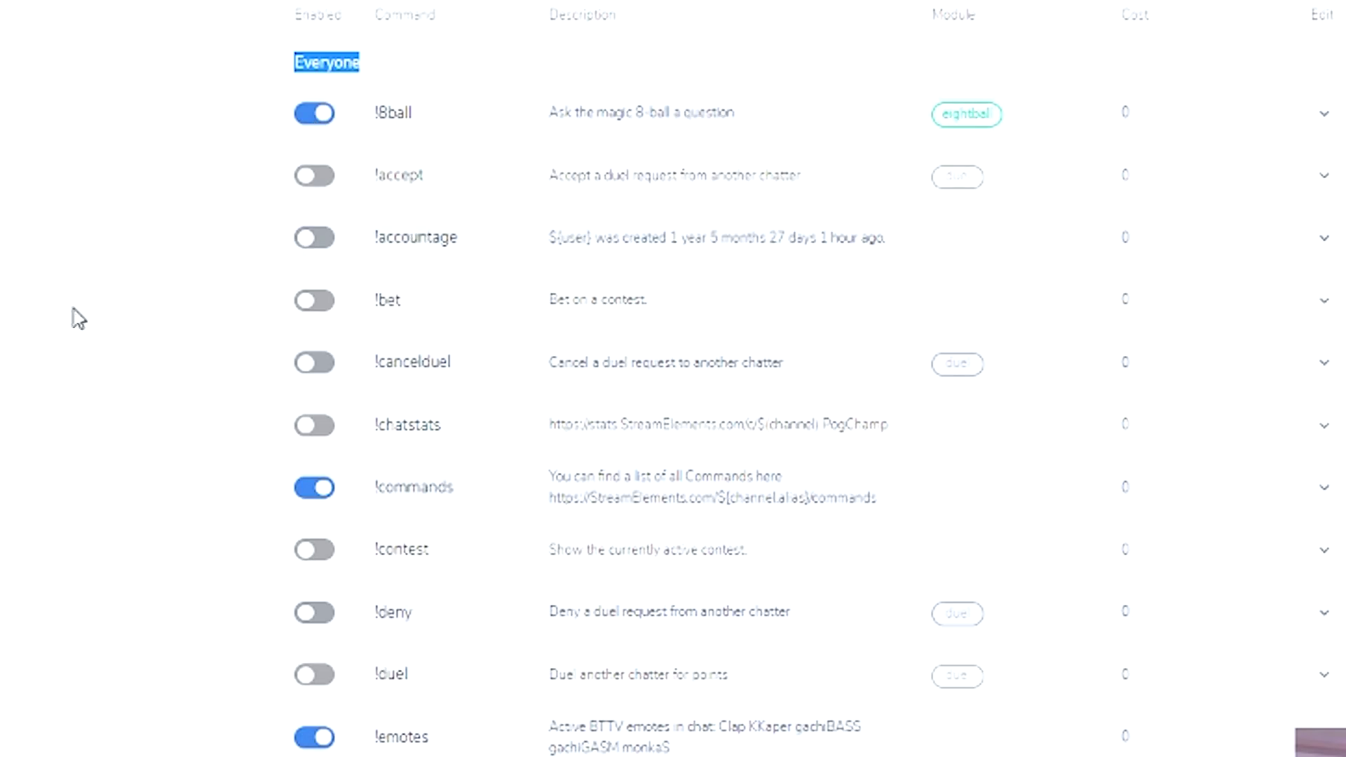
scroll(106, 340, "down", 6)
scroll(157, 381, "up", 8)
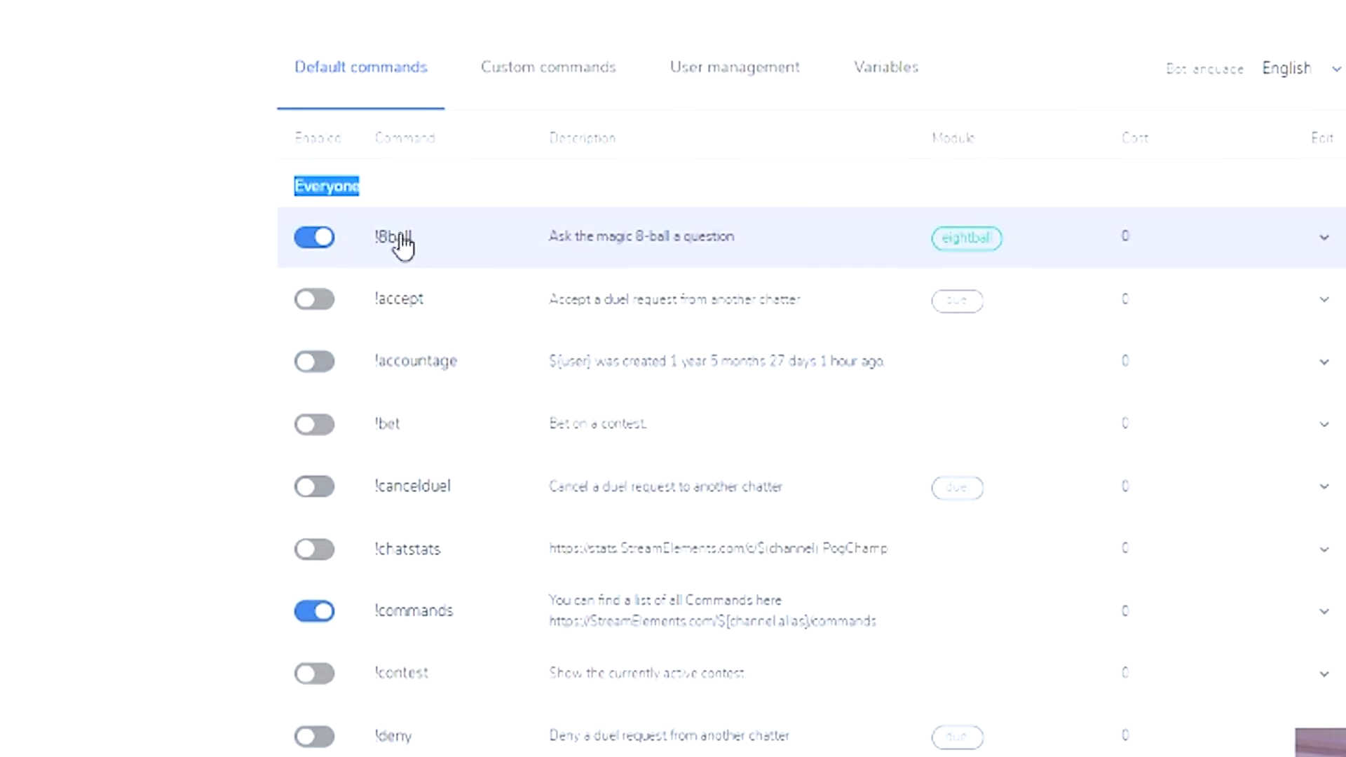
scroll(430, 667, "down", 5)
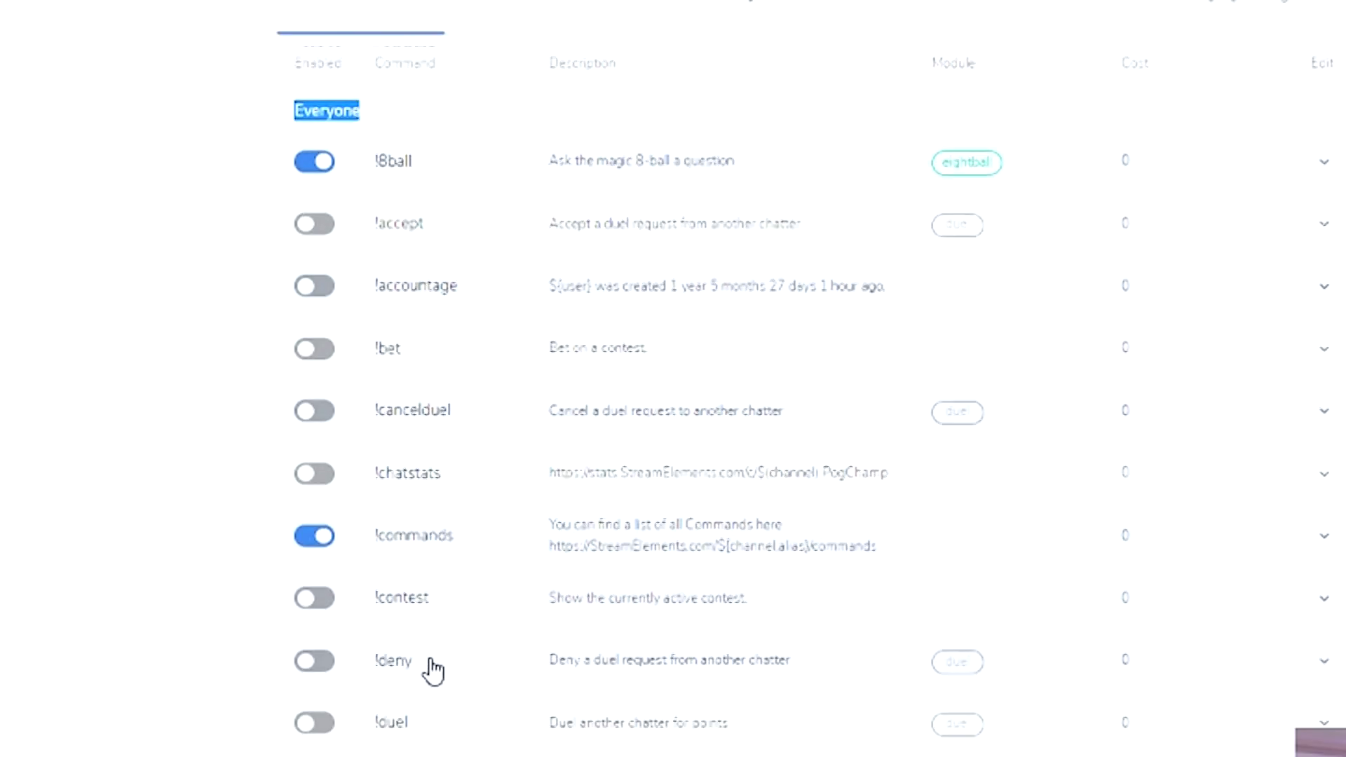
scroll(427, 515, "down", 15)
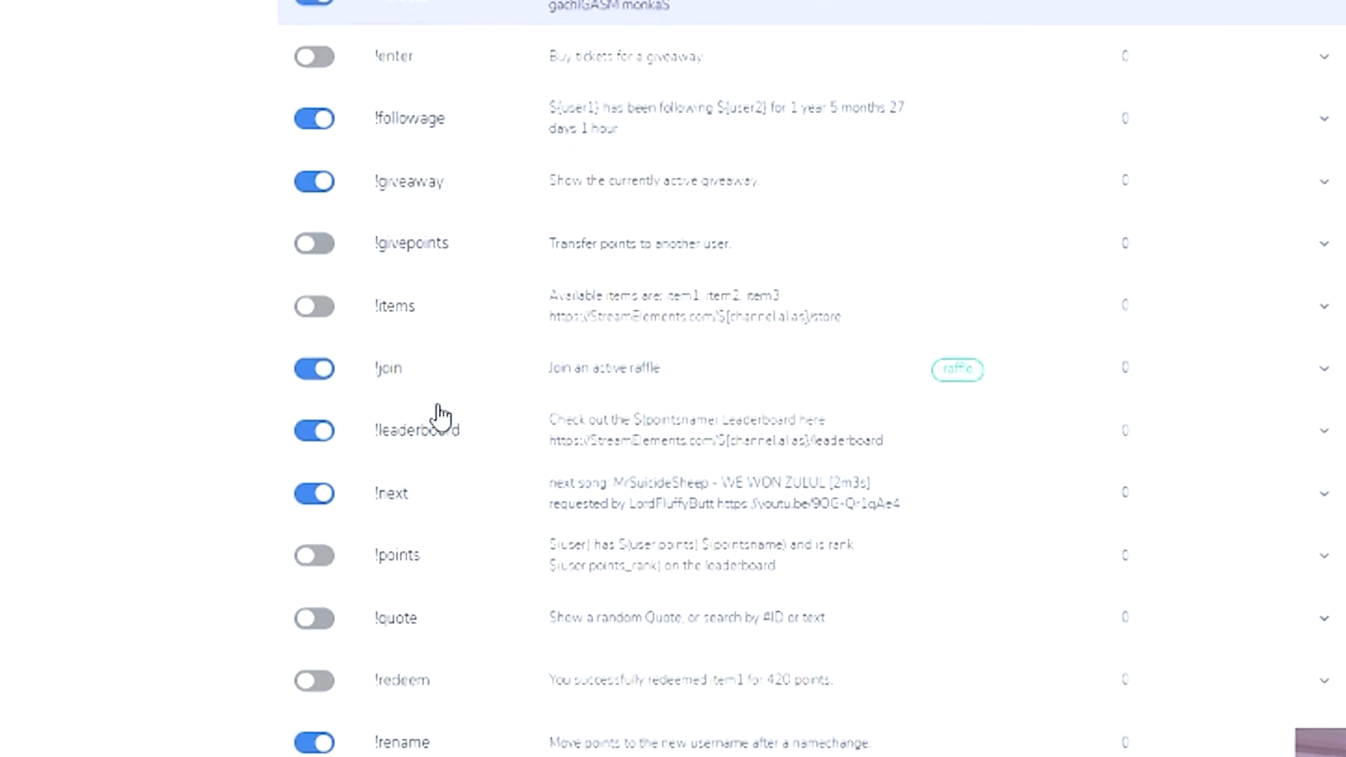
scroll(459, 437, "down", 7)
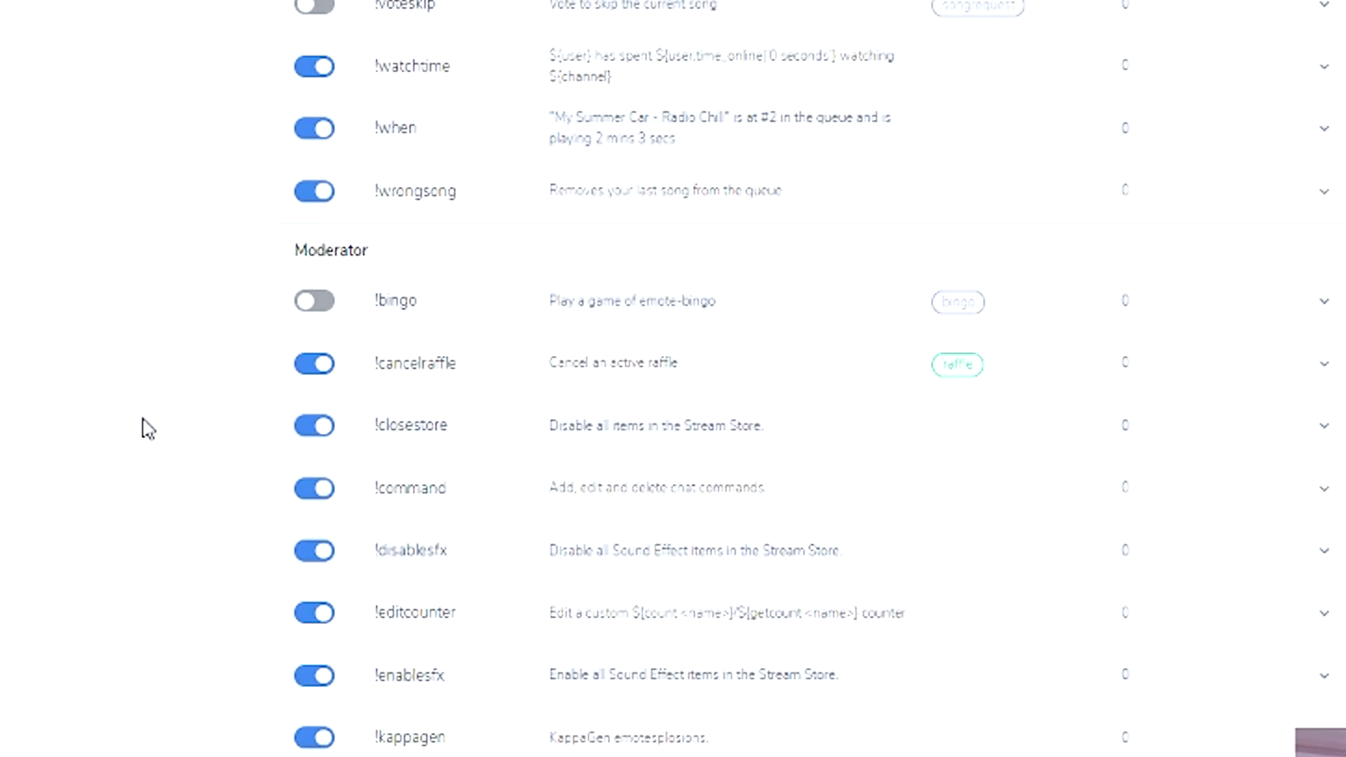
scroll(147, 427, "down", 2)
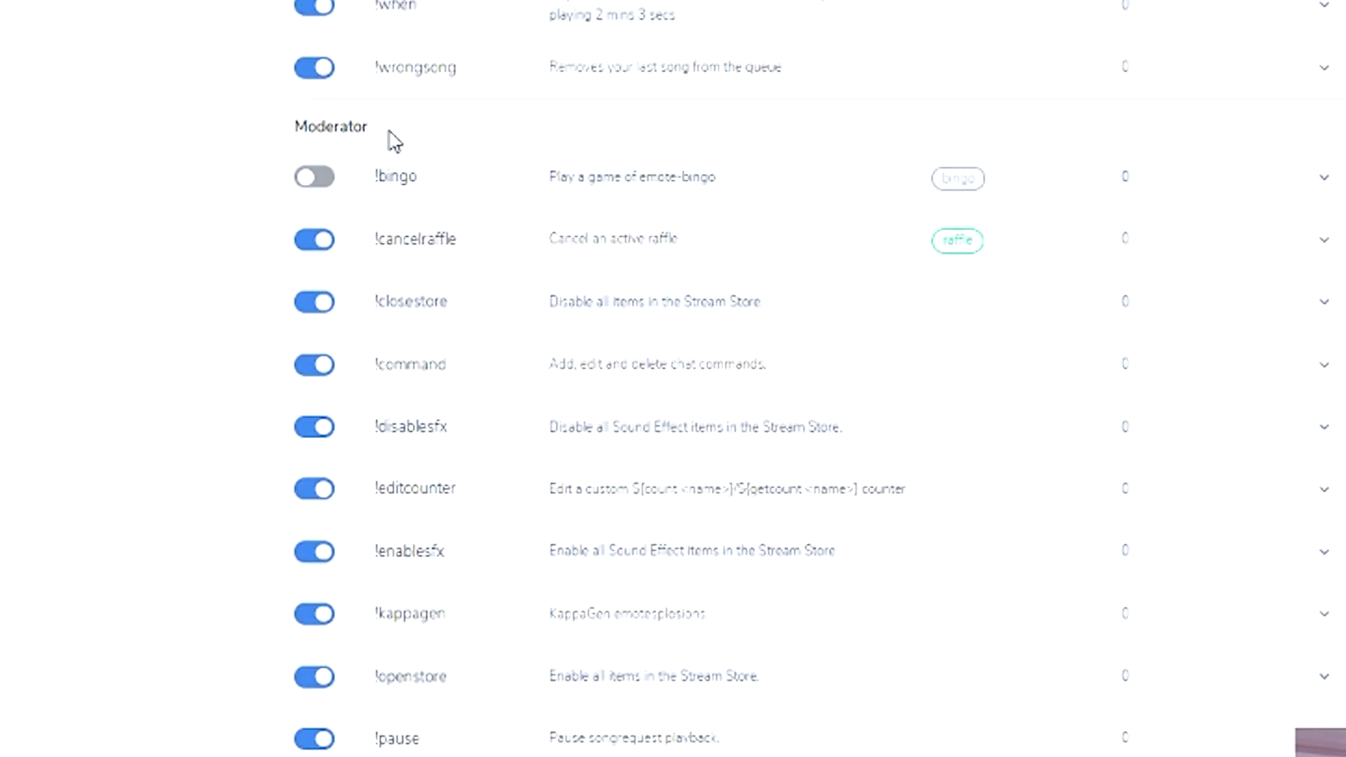
scroll(231, 309, "down", 11)
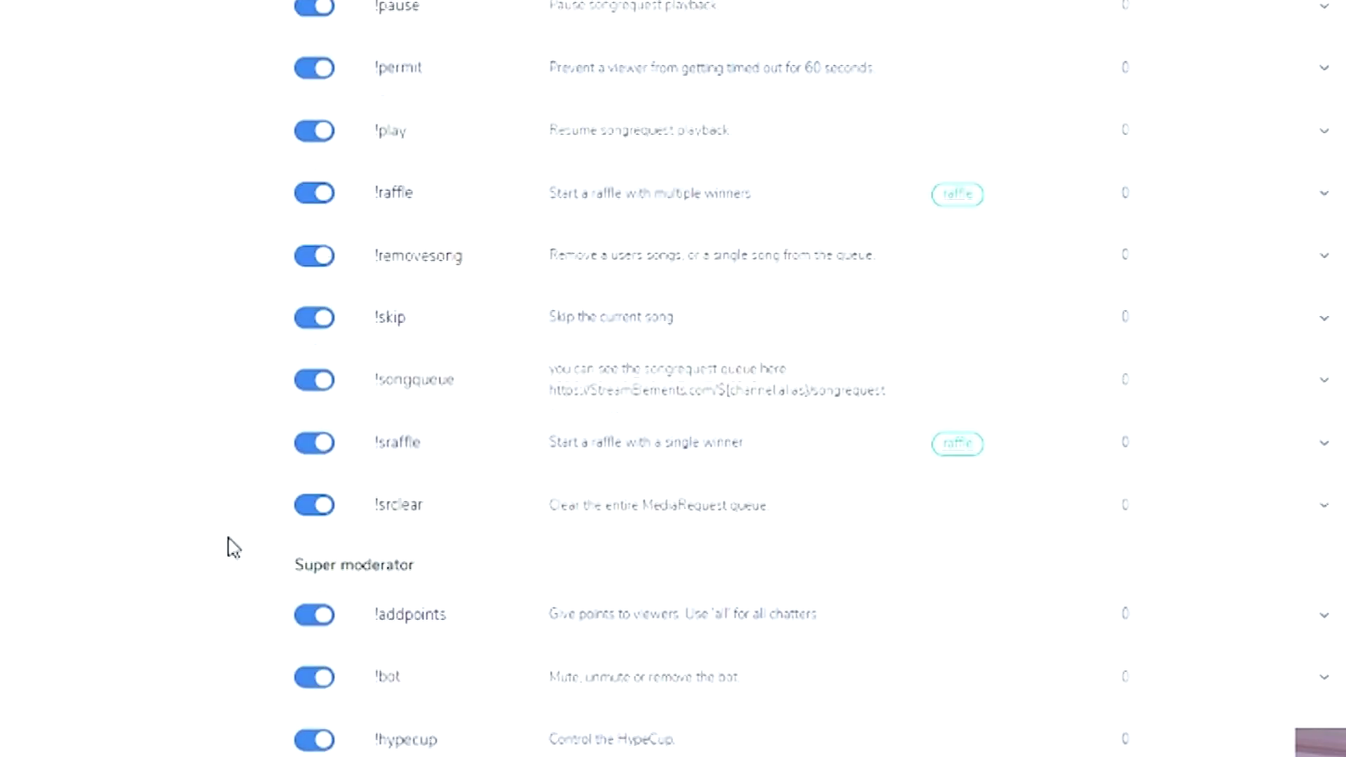
Highlight the Super moderator heading, then expand !followage (cost 0, cooldowns 15 and 5).
left_click_drag(341, 555, 291, 556)
left_click(459, 561)
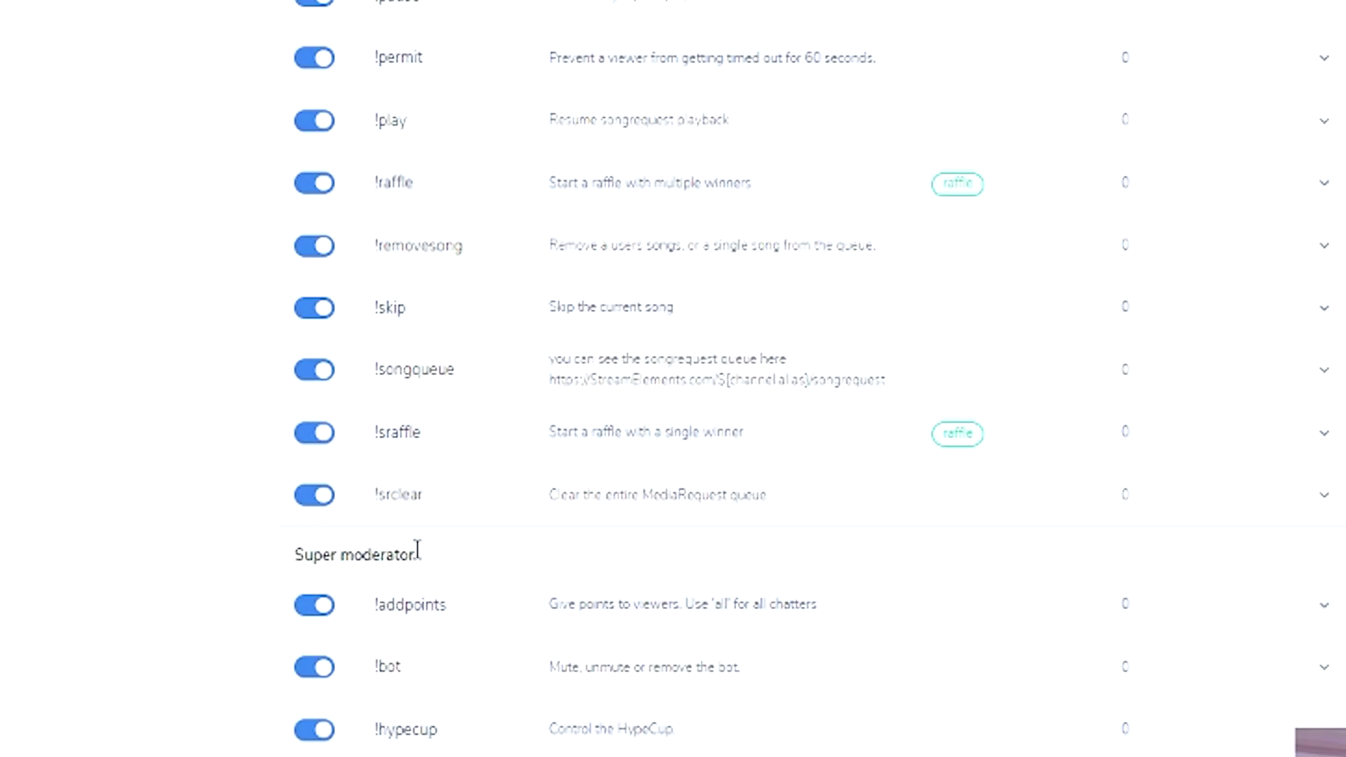
left_click_drag(448, 559, 272, 552)
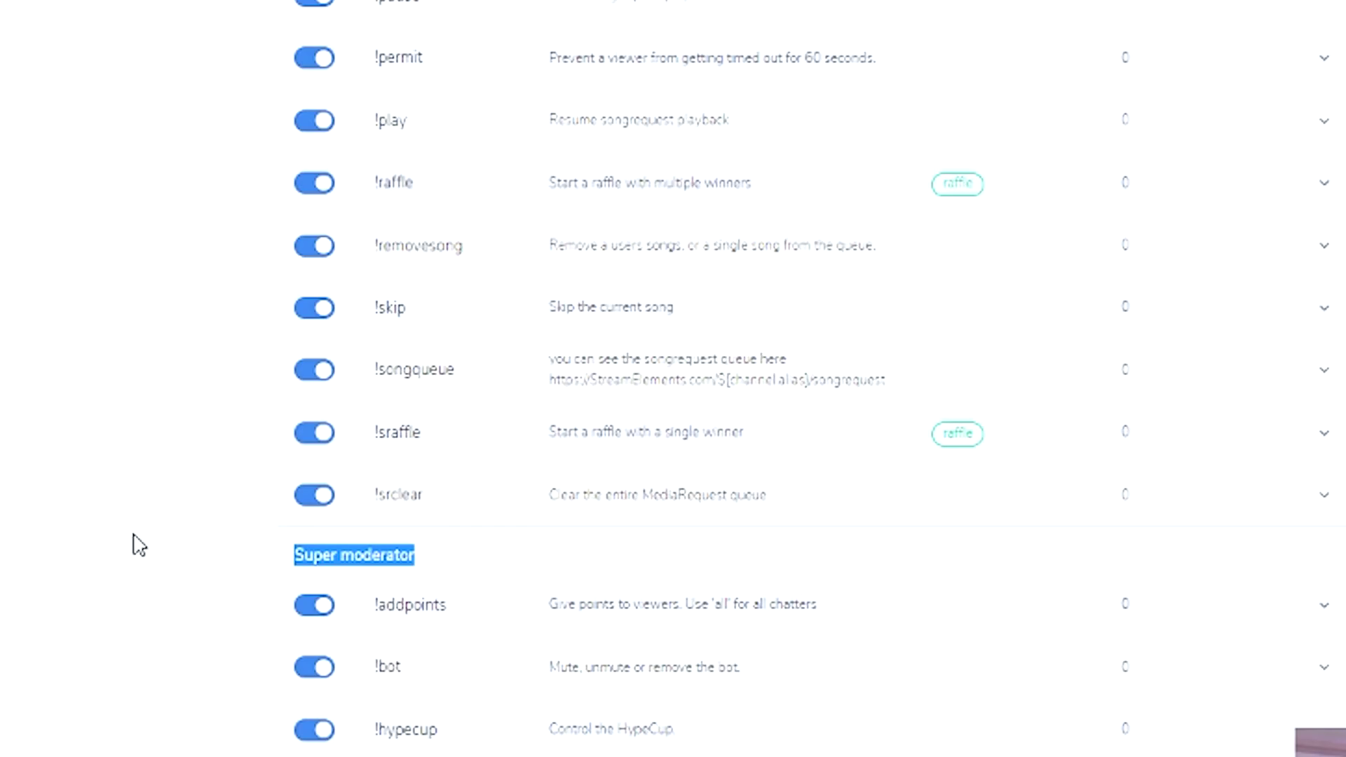
scroll(140, 546, "down", 4)
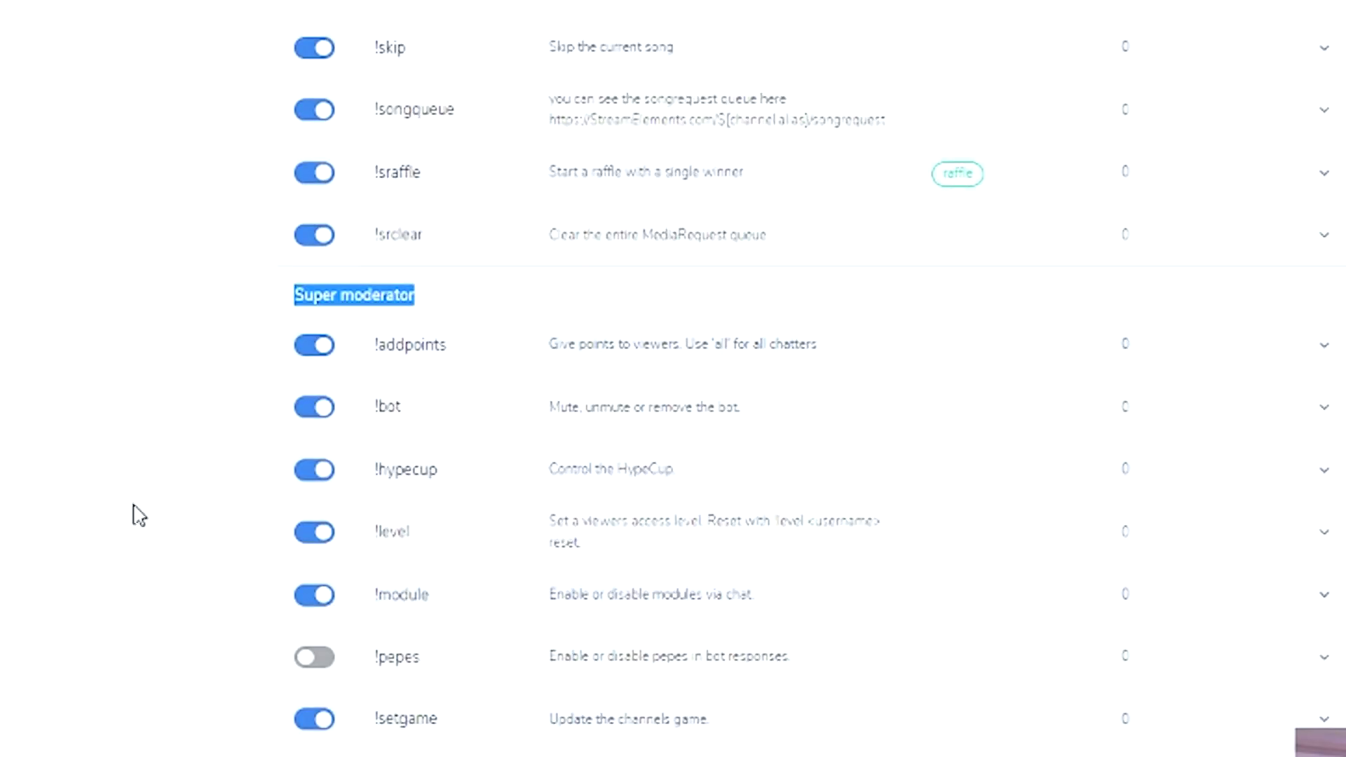
scroll(231, 351, "up", 20)
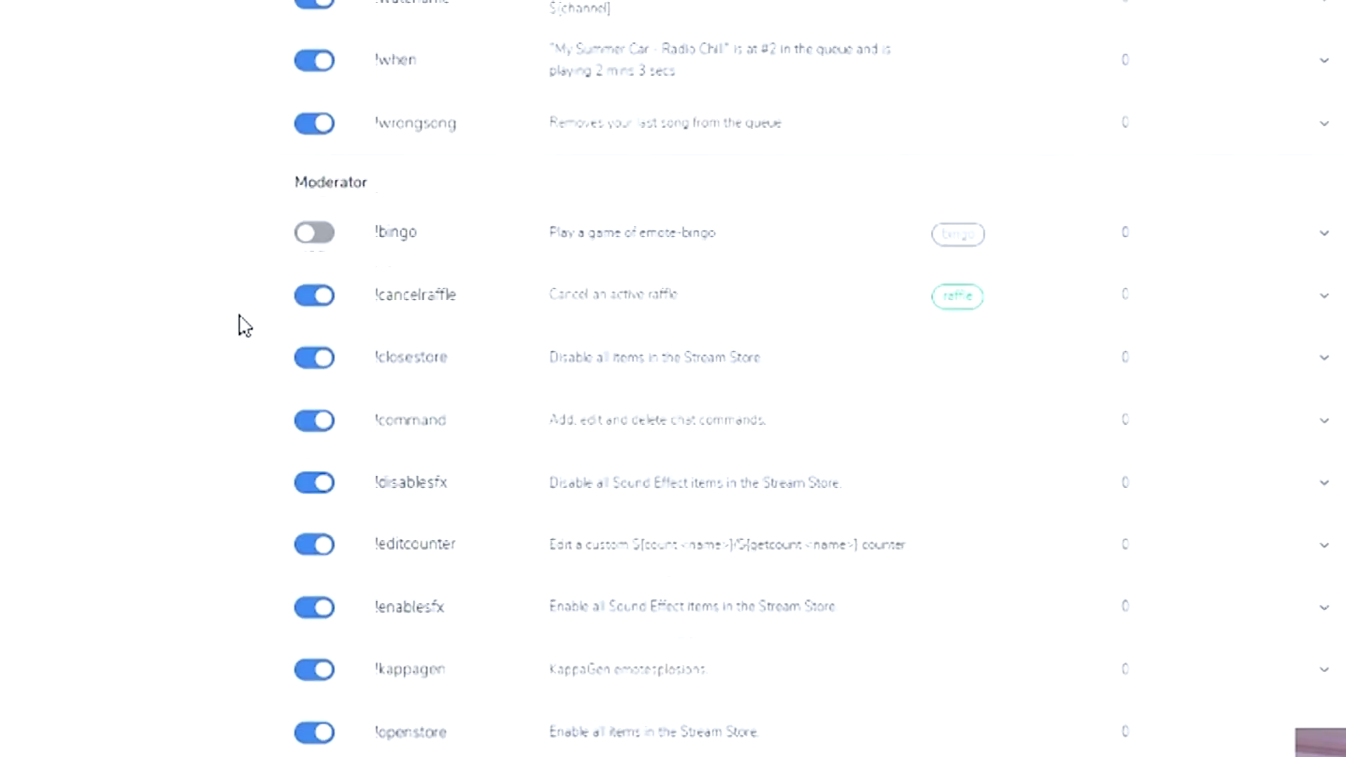
scroll(245, 324, "up", 7)
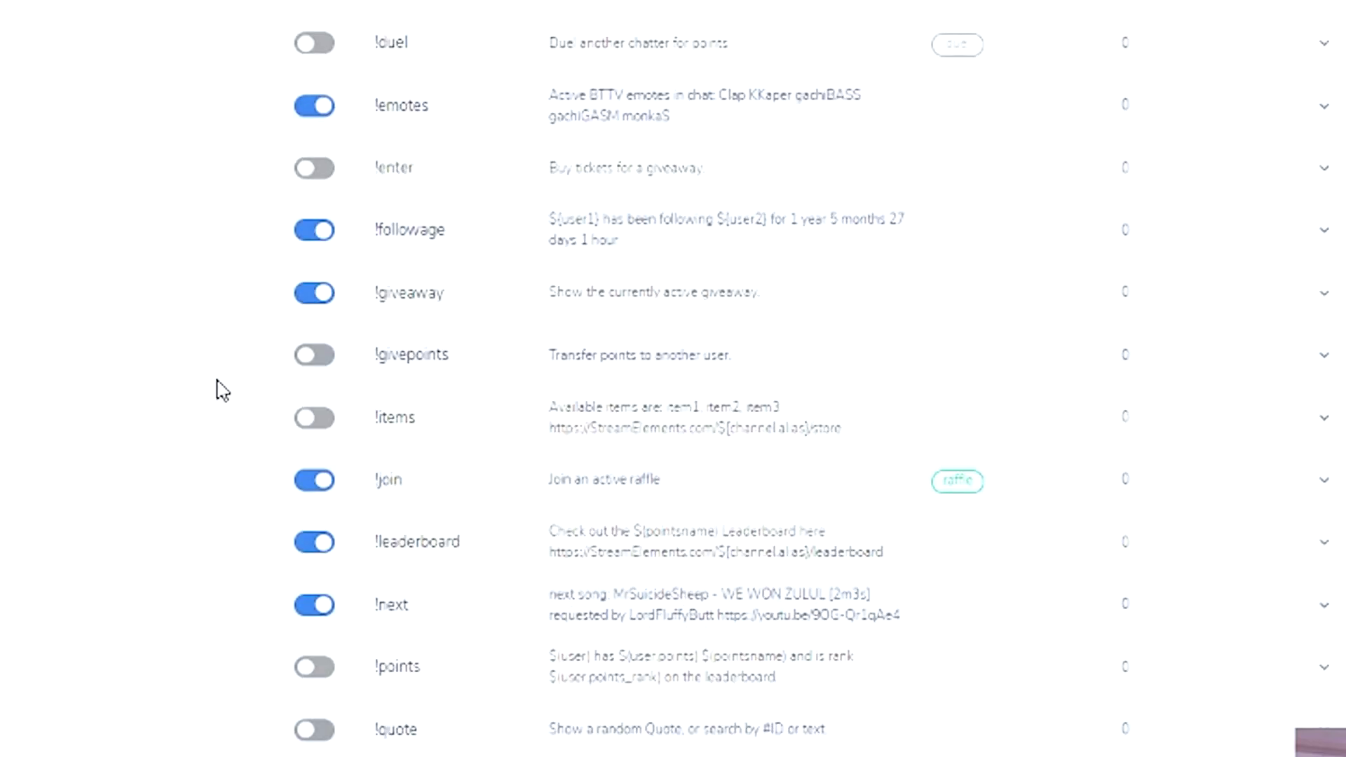
scroll(223, 390, "up", 4)
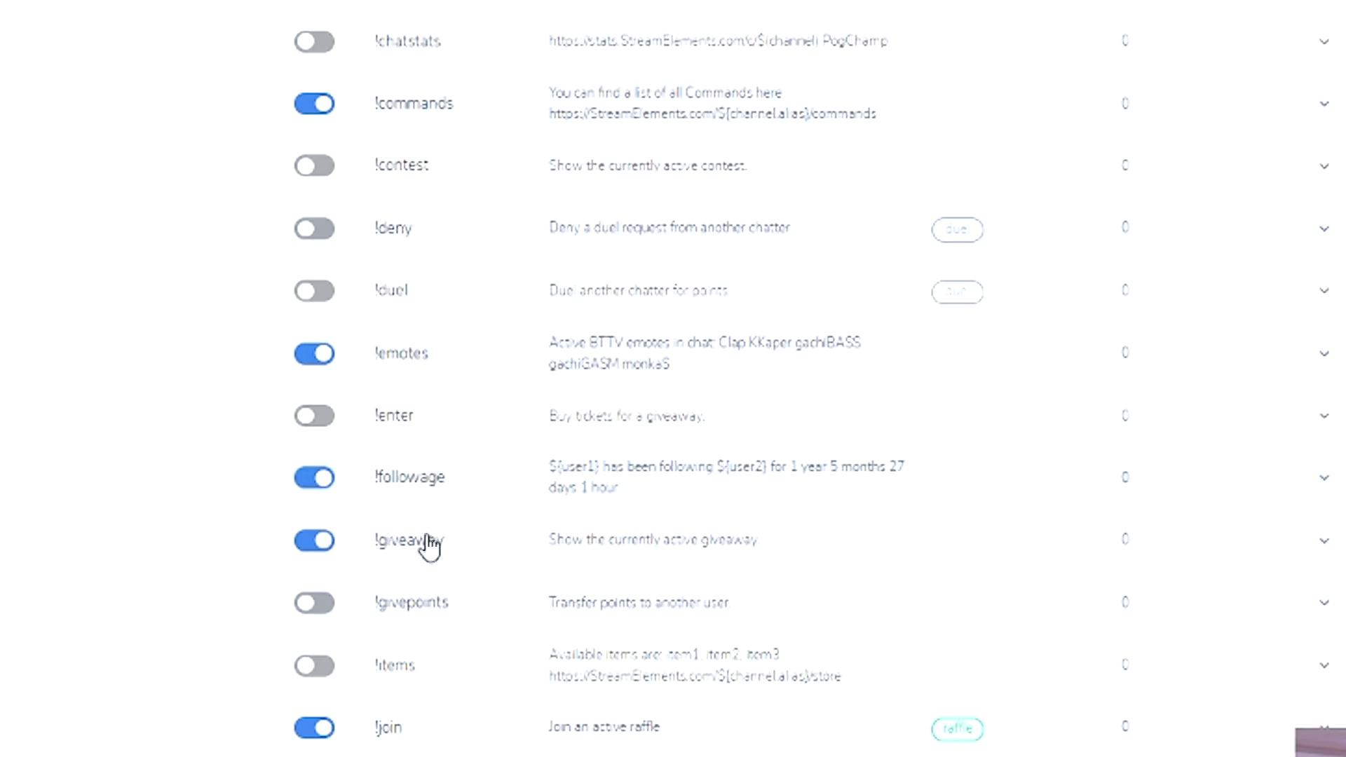
left_click(544, 484)
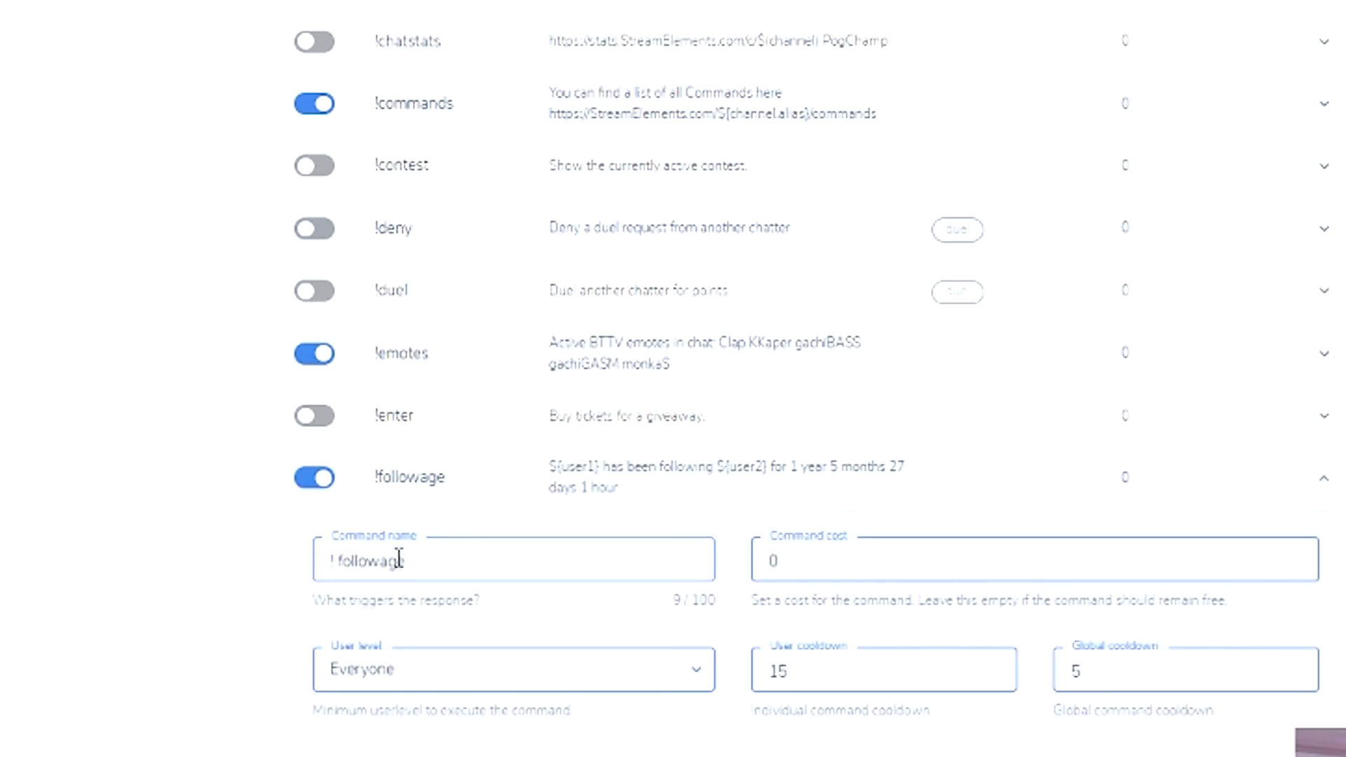
left_click_drag(414, 558, 300, 571)
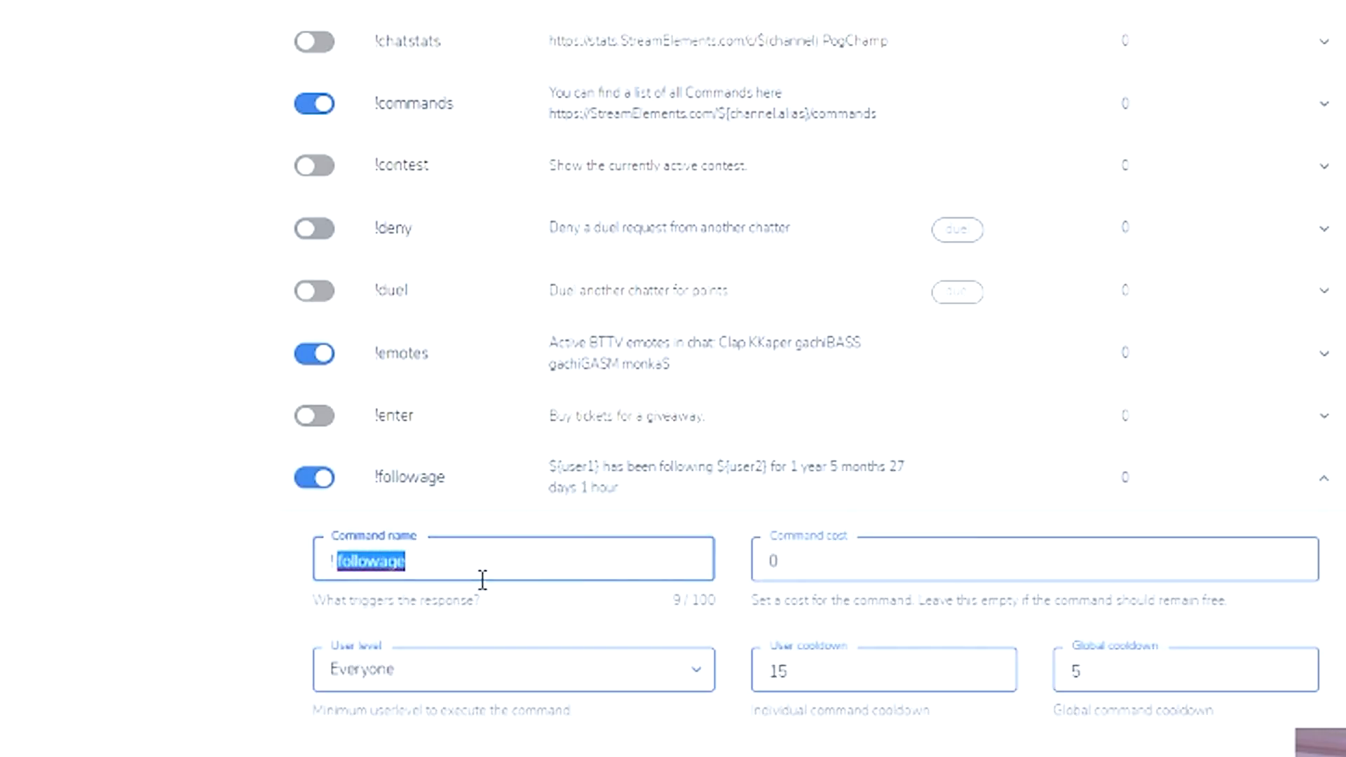
scroll(554, 582, "down", 3)
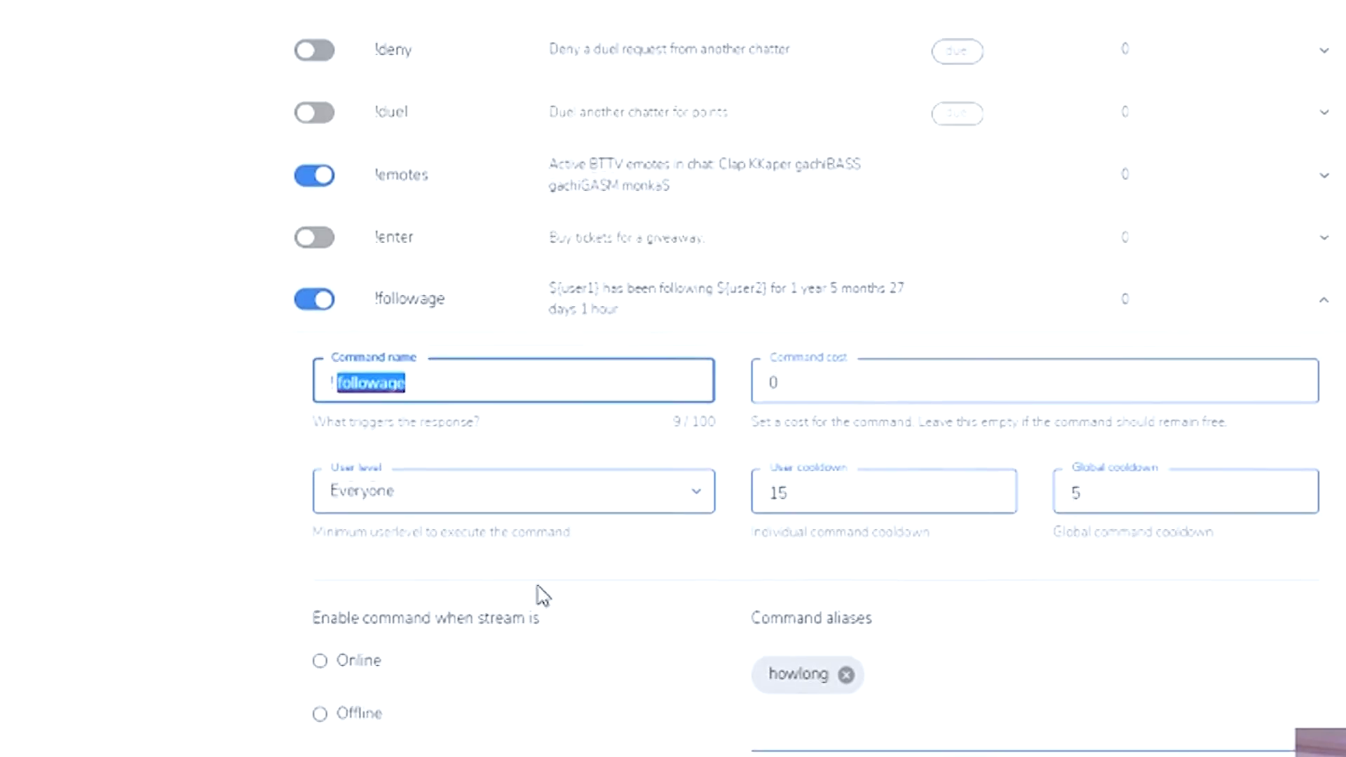
left_click(378, 436)
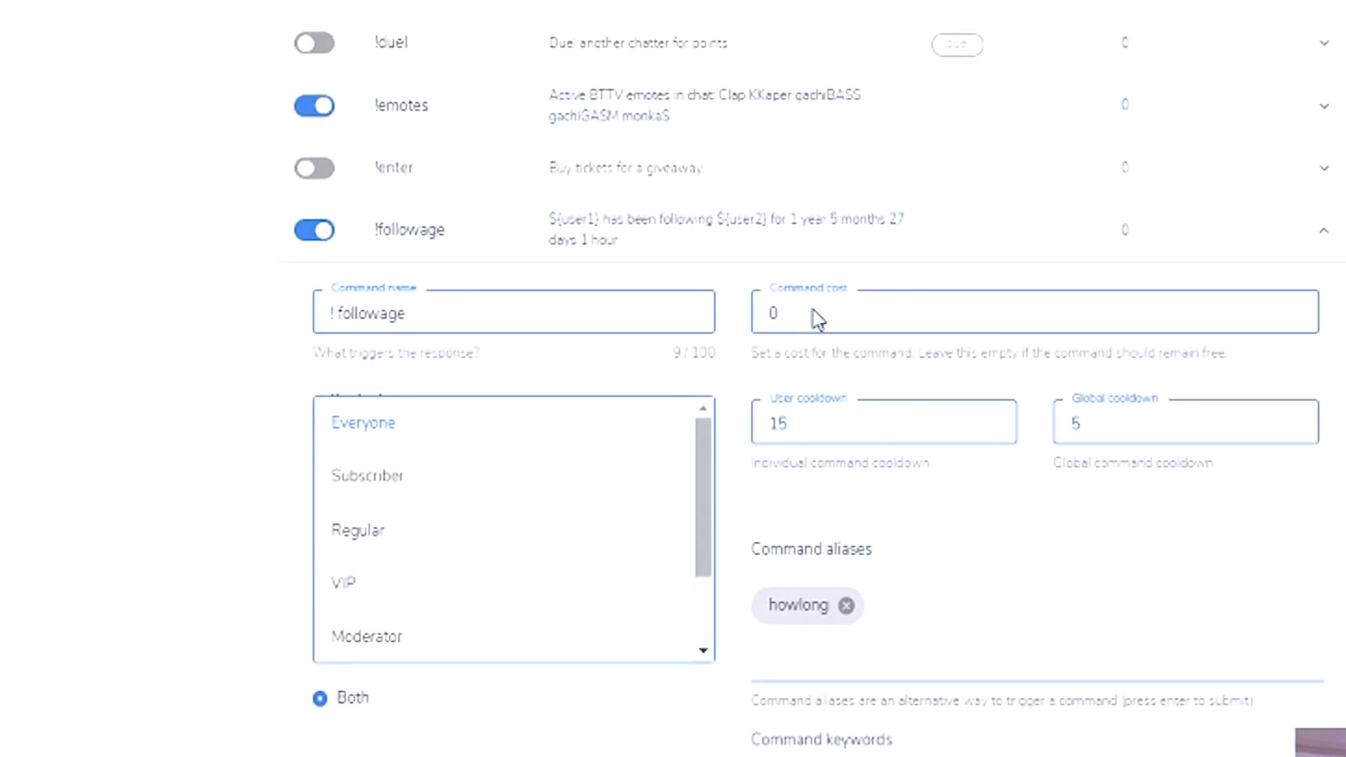
left_click(784, 358)
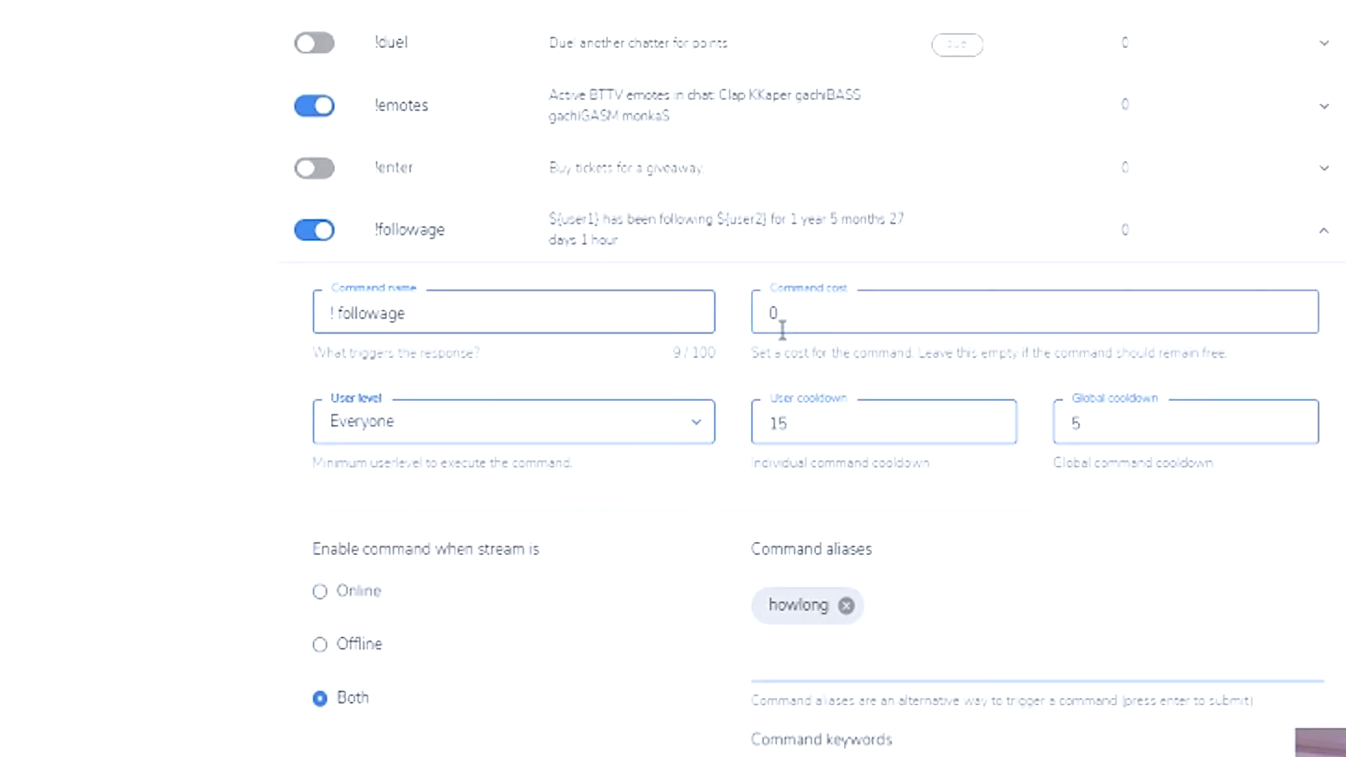
double_click(798, 423)
left_click(831, 484)
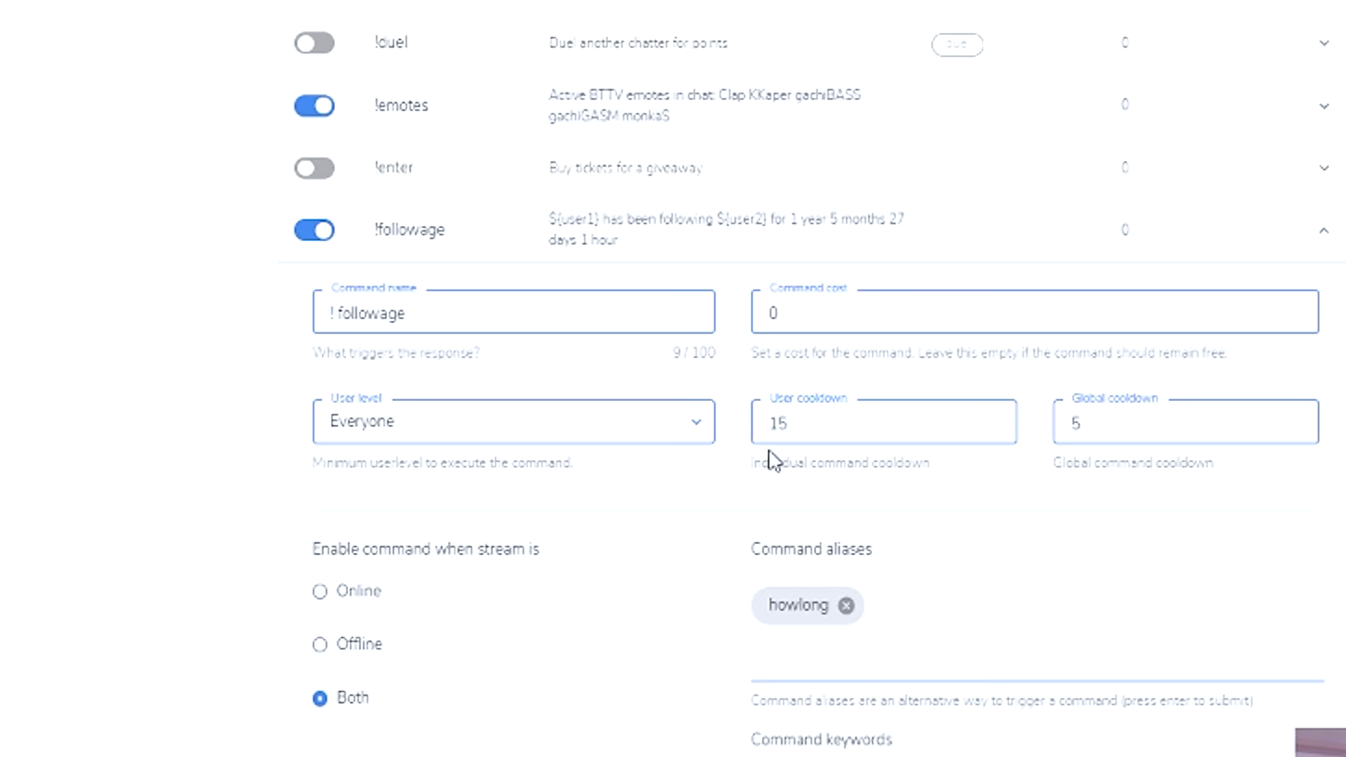
double_click(745, 422)
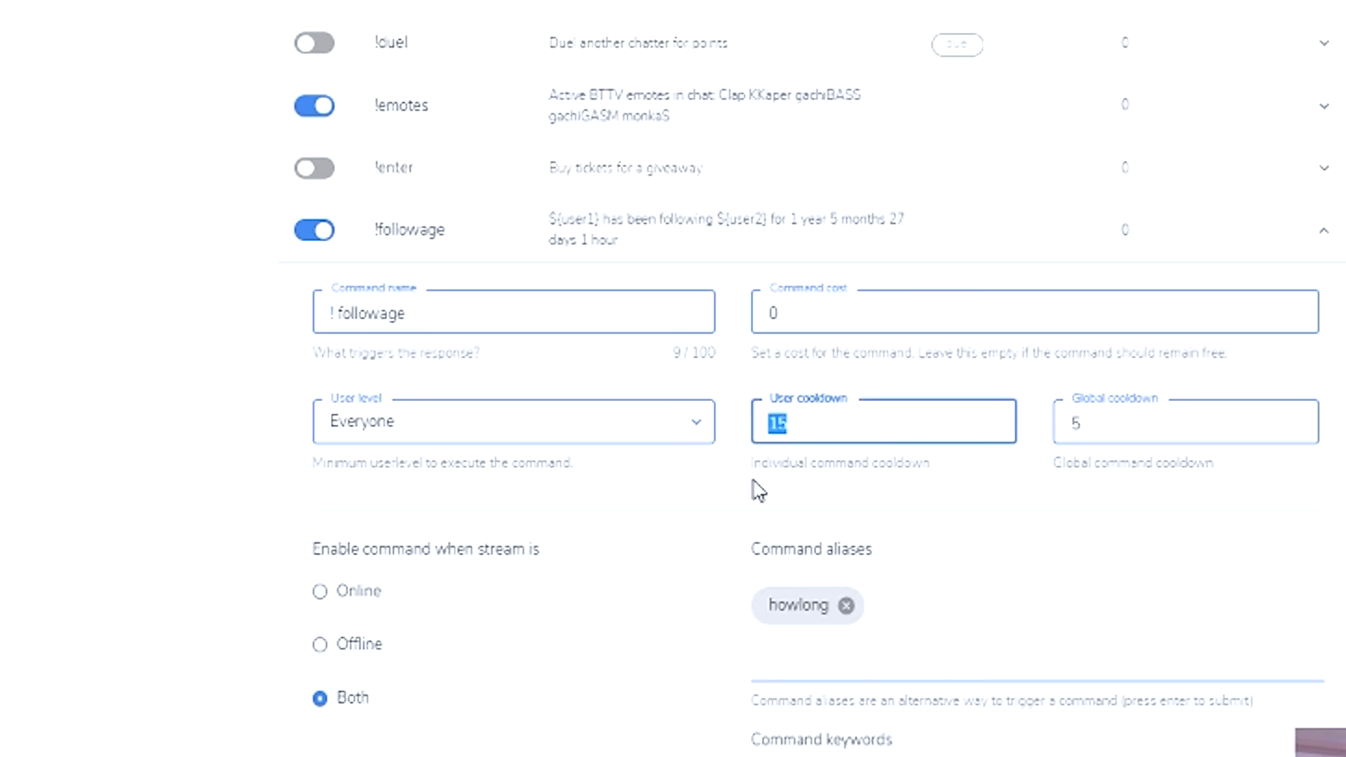
left_click(802, 431)
left_click(1103, 423)
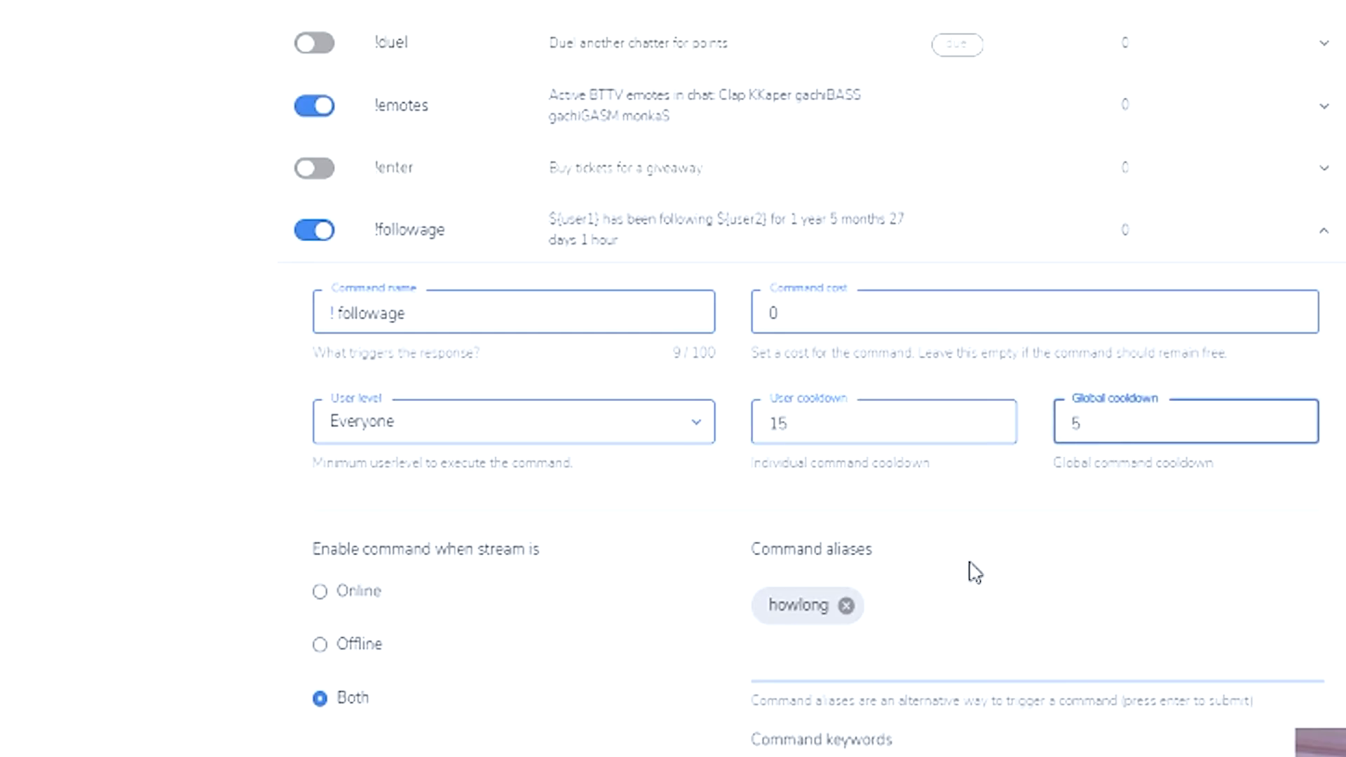
scroll(771, 561, "down", 3)
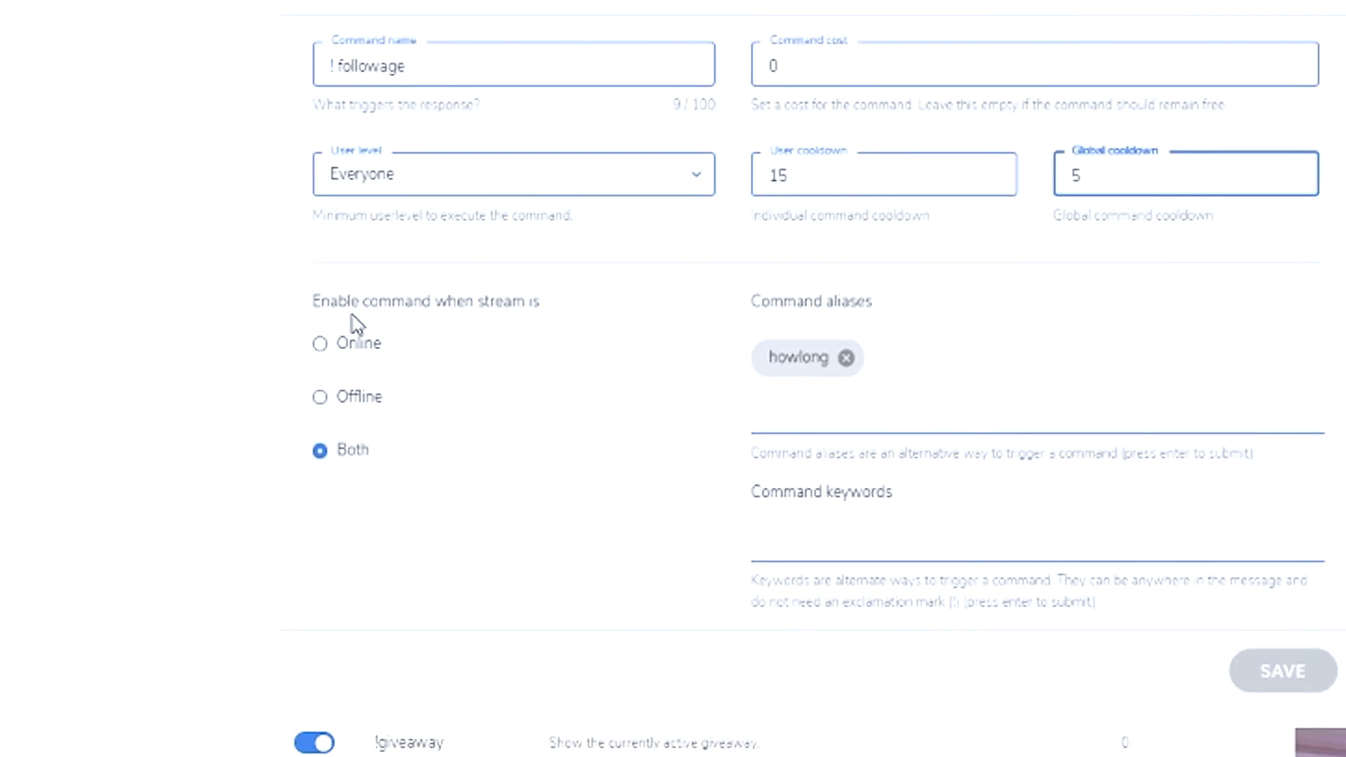
left_click_drag(322, 300, 541, 302)
left_click(539, 488)
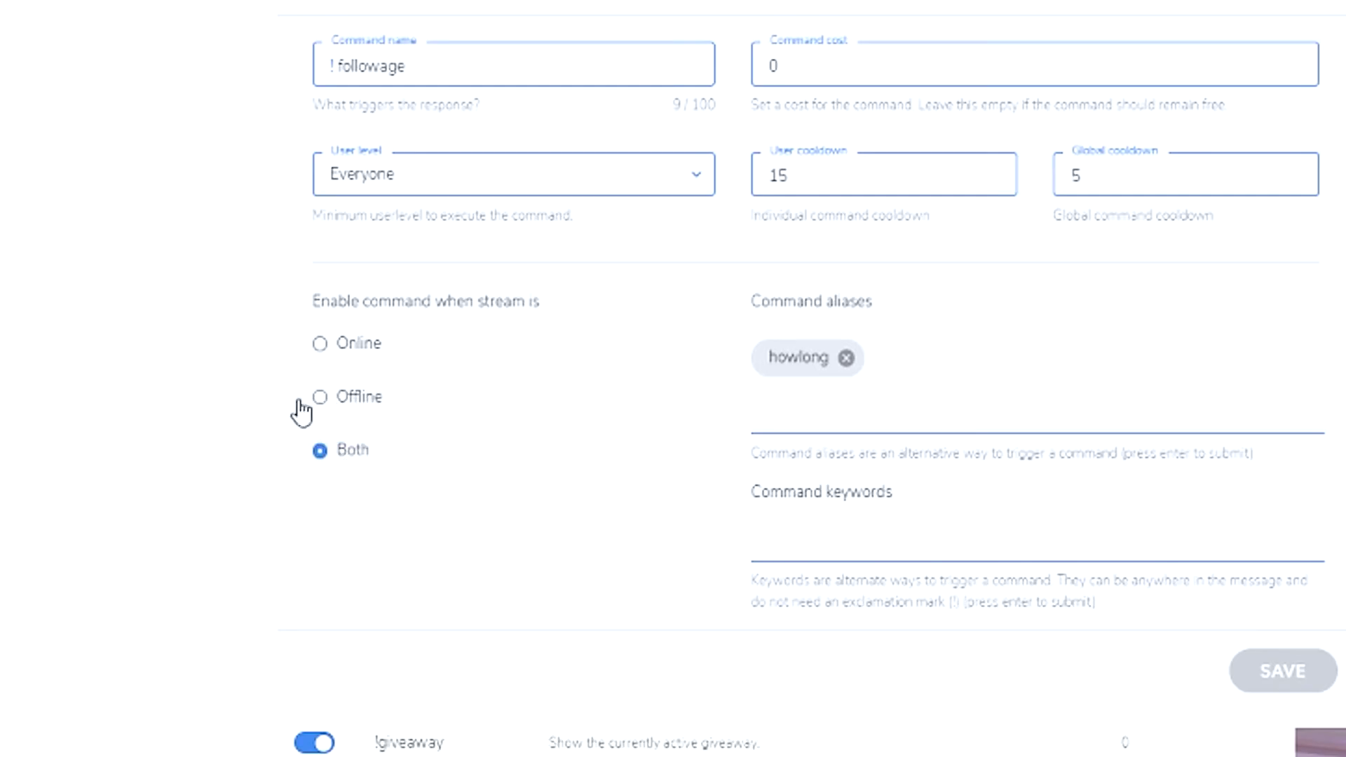
scroll(469, 577, "down", 3)
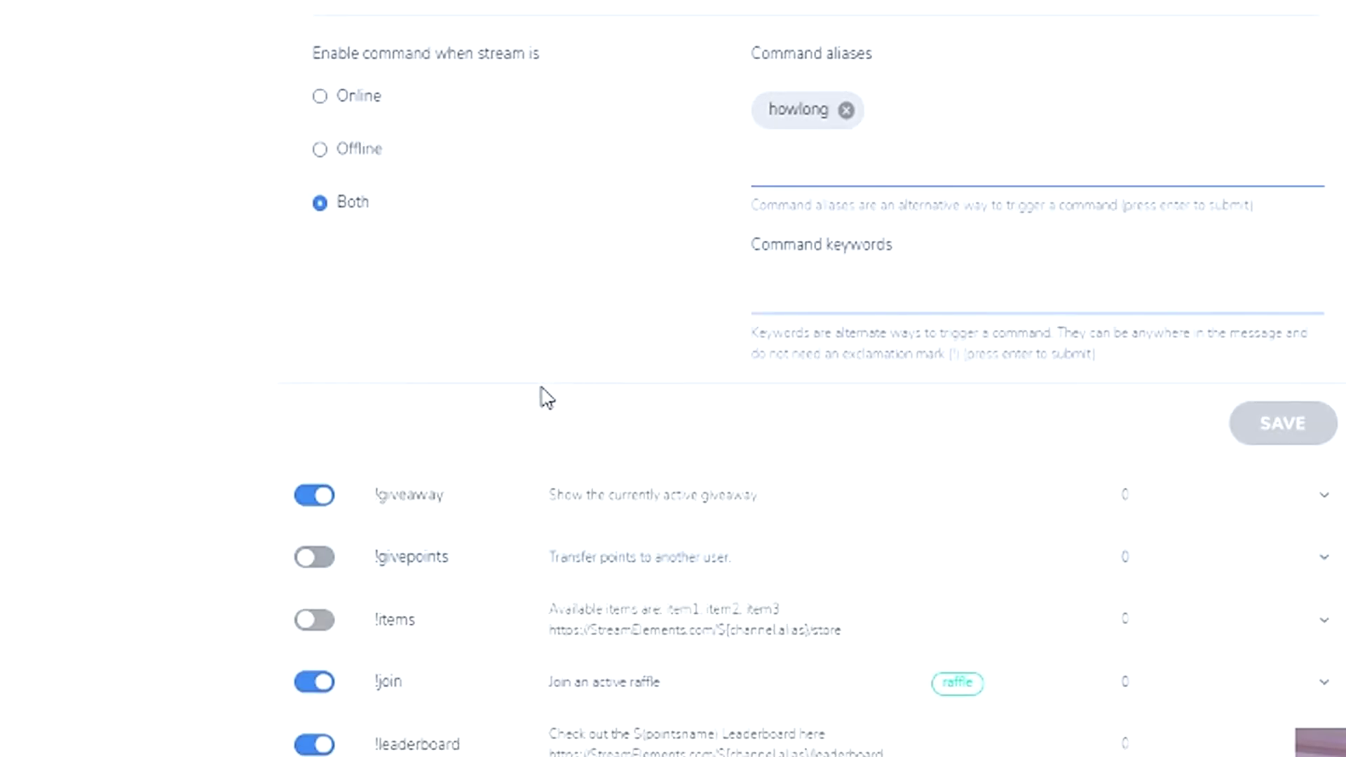
Switch to Custom commands and expand !controller, whose response is 'Razer Raiju Ultimate Edition'.
scroll(540, 407, "up", 15)
scroll(582, 515, "down", 20)
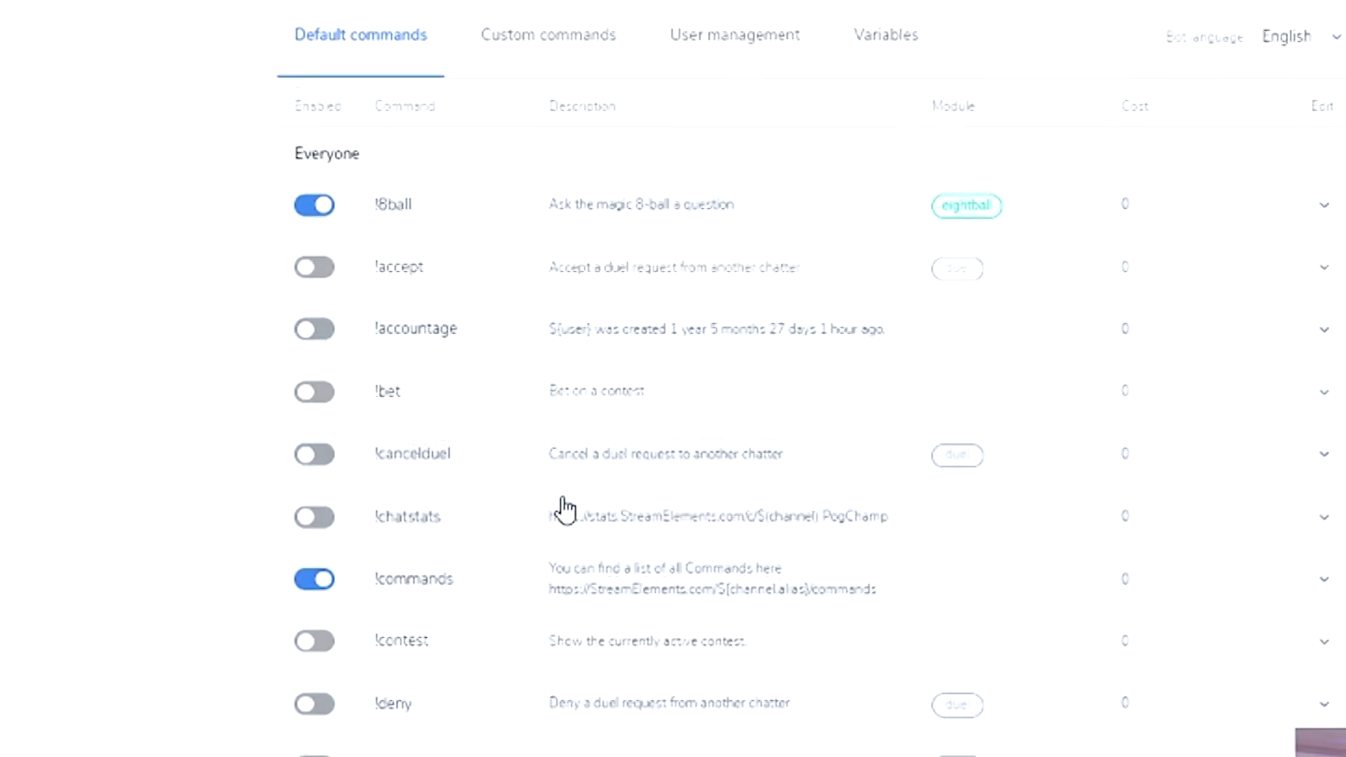
scroll(617, 570, "down", 10)
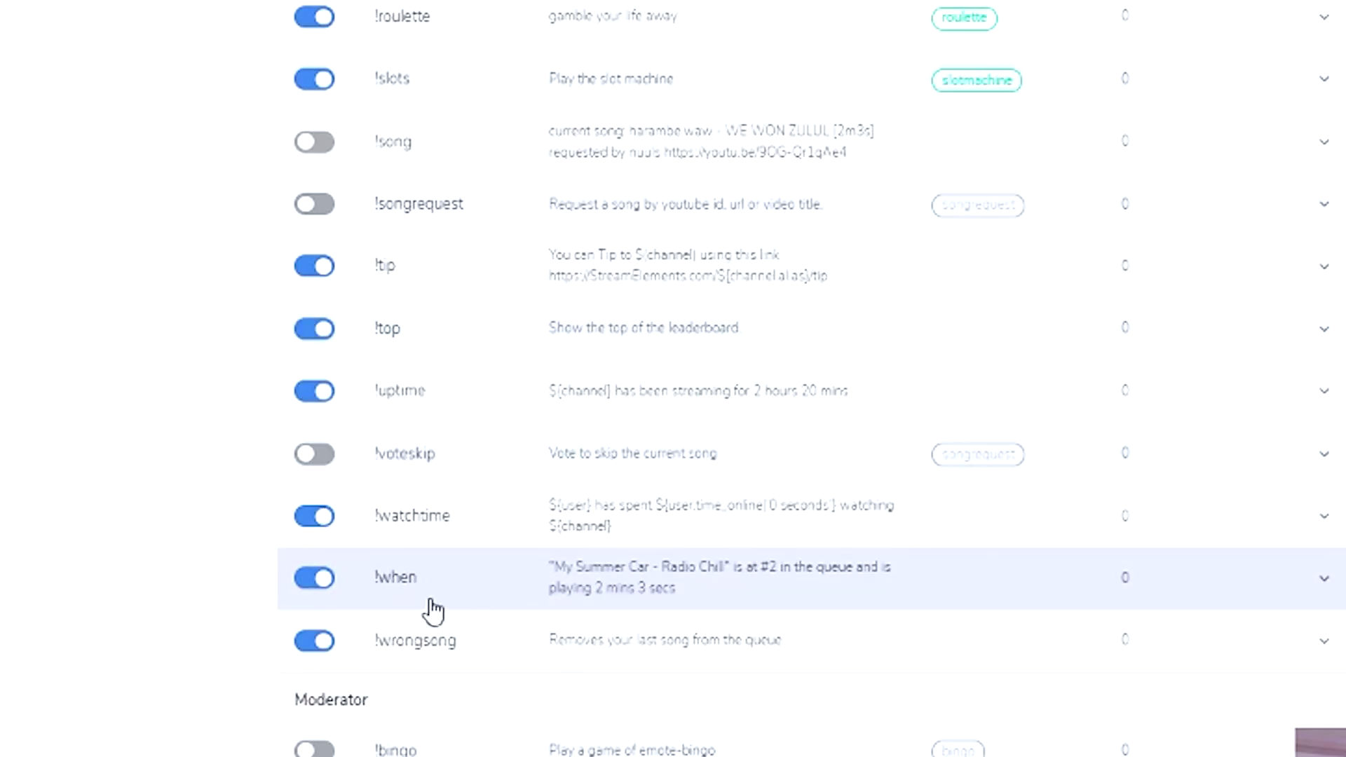
scroll(432, 612, "down", 7)
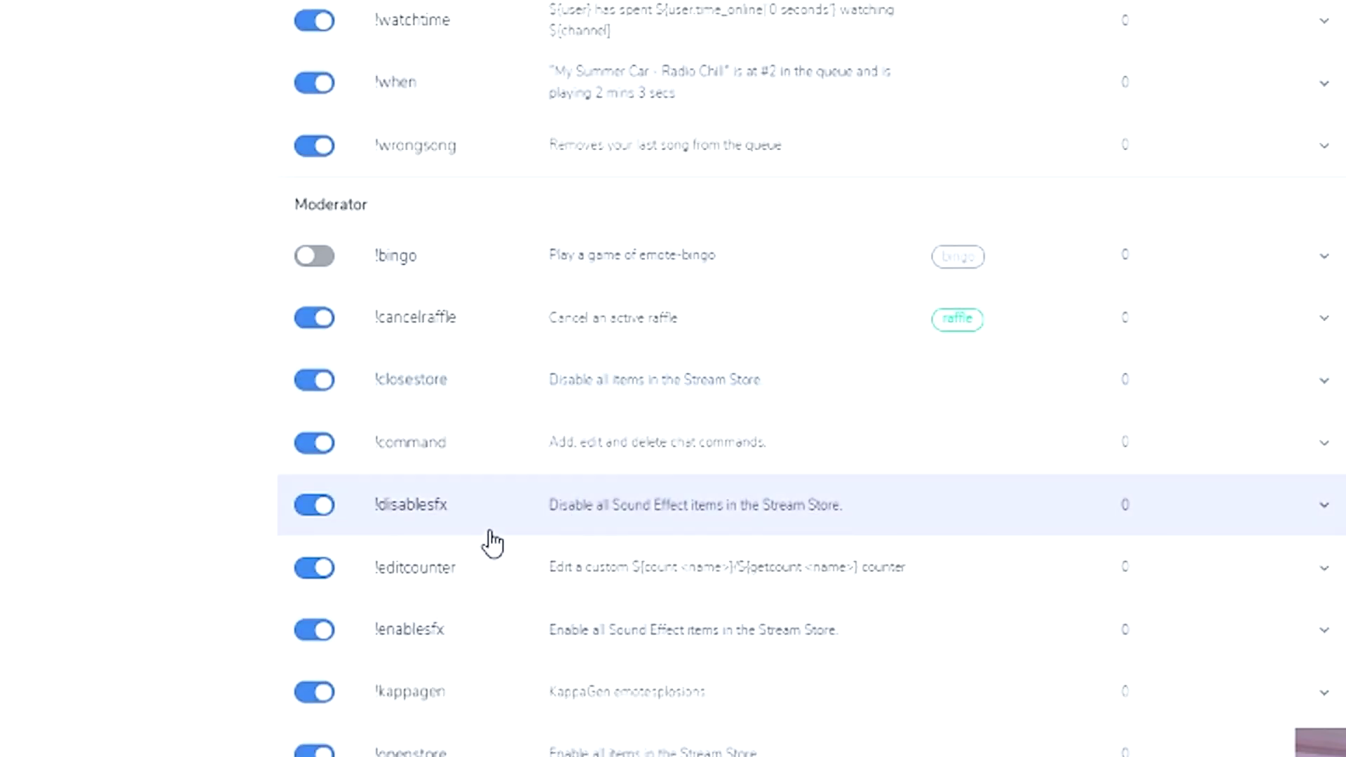
scroll(494, 542, "up", 20)
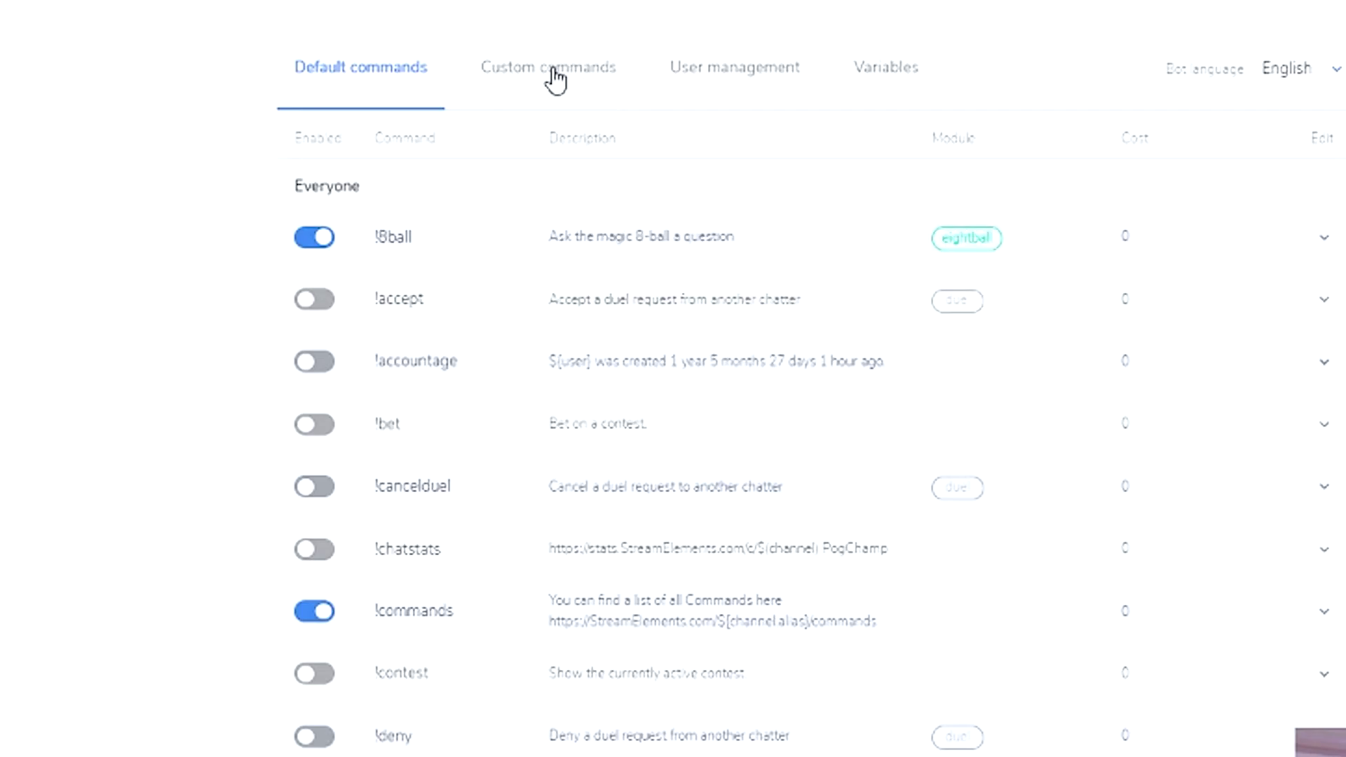
left_click(556, 79)
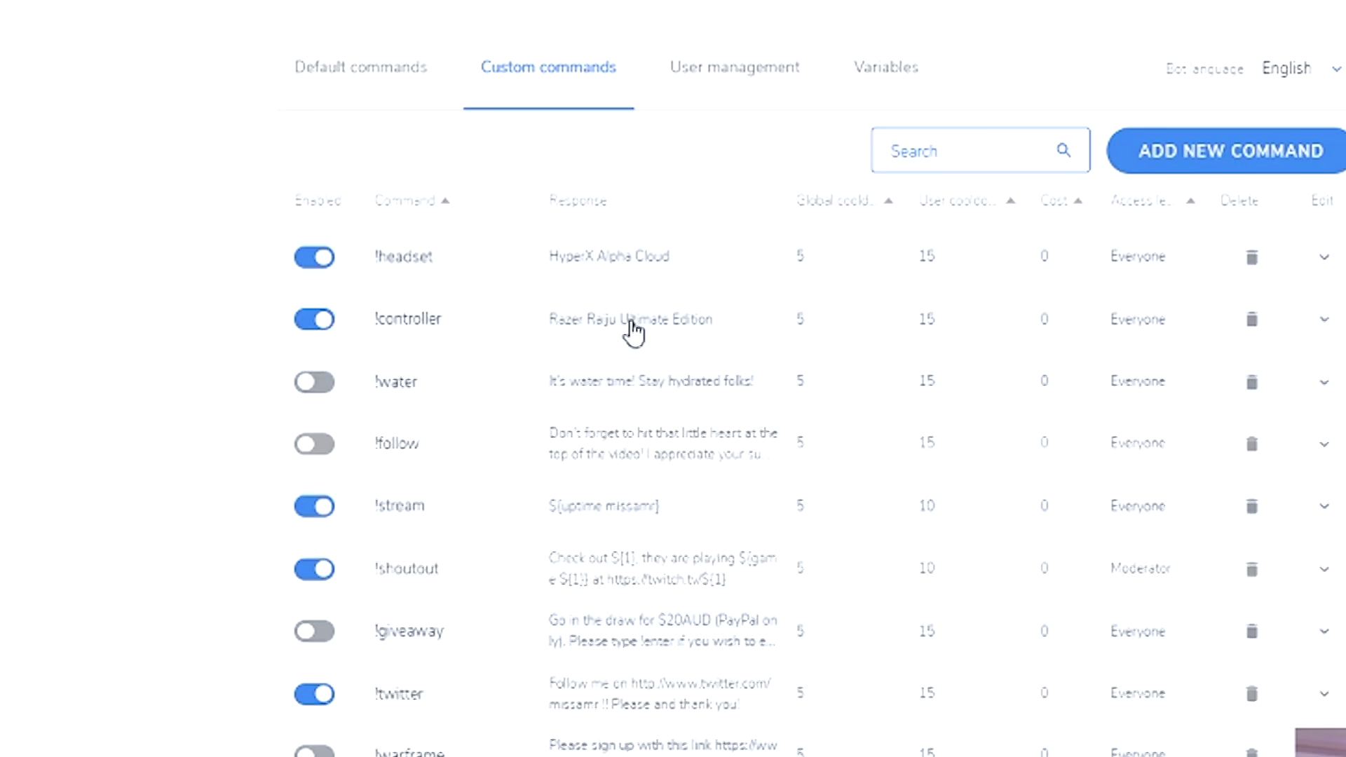
left_click(631, 328)
Replace the !controller response with 'Controller Modz Au'.
double_click(411, 484)
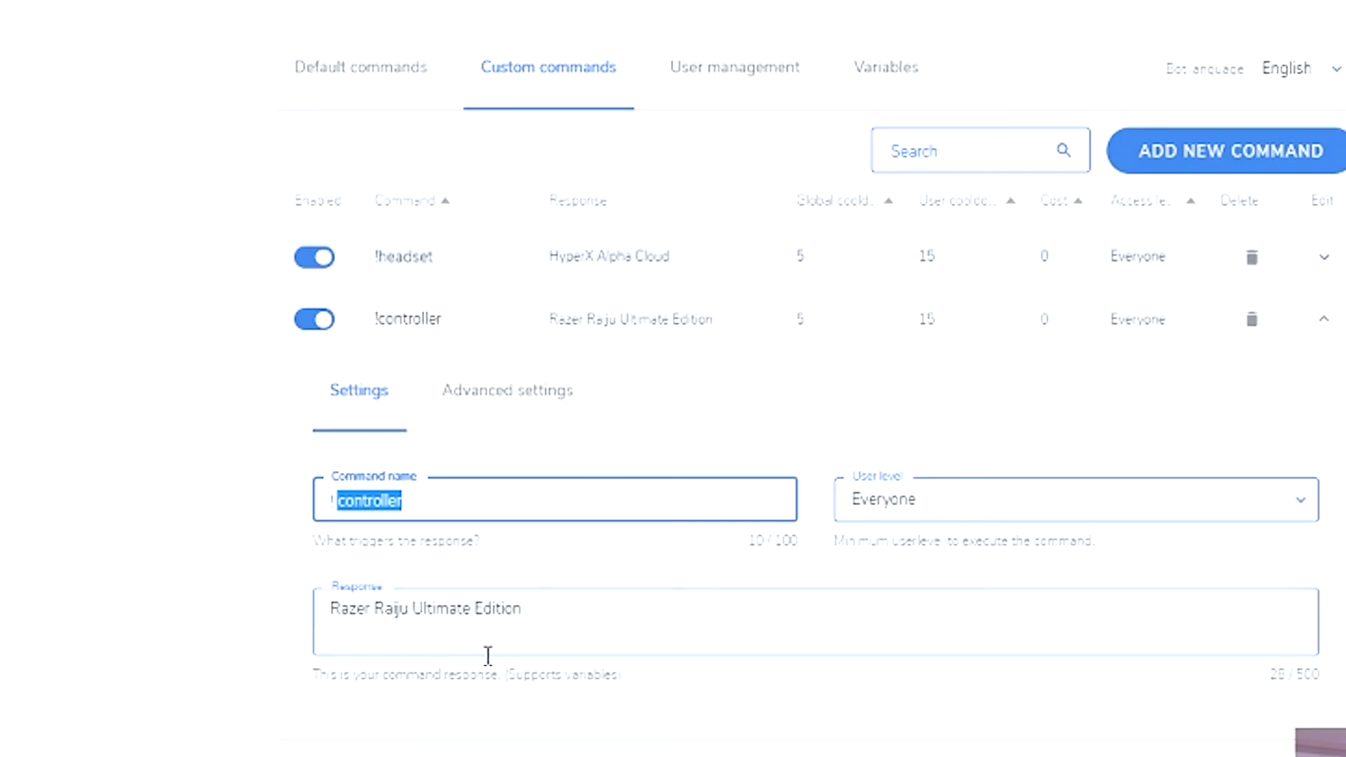
left_click_drag(523, 609, 332, 610)
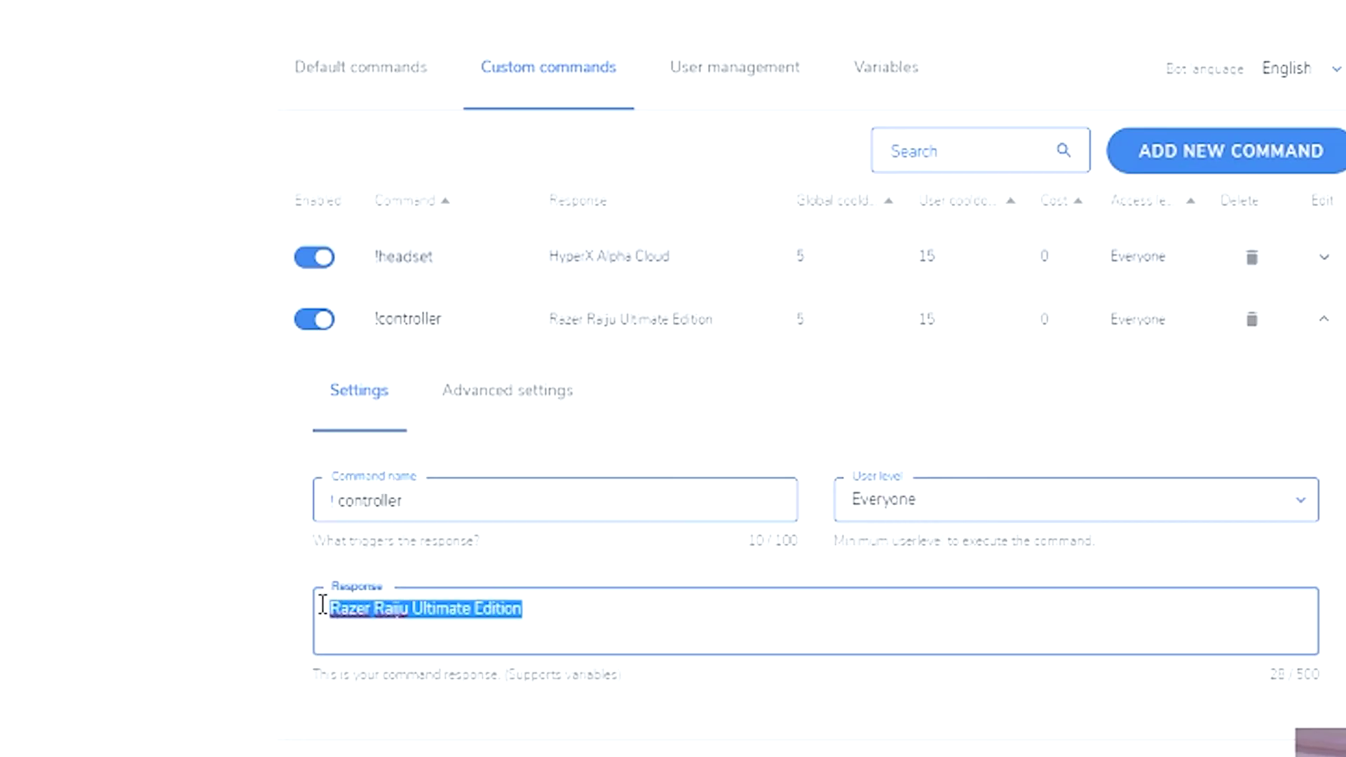
type("c")
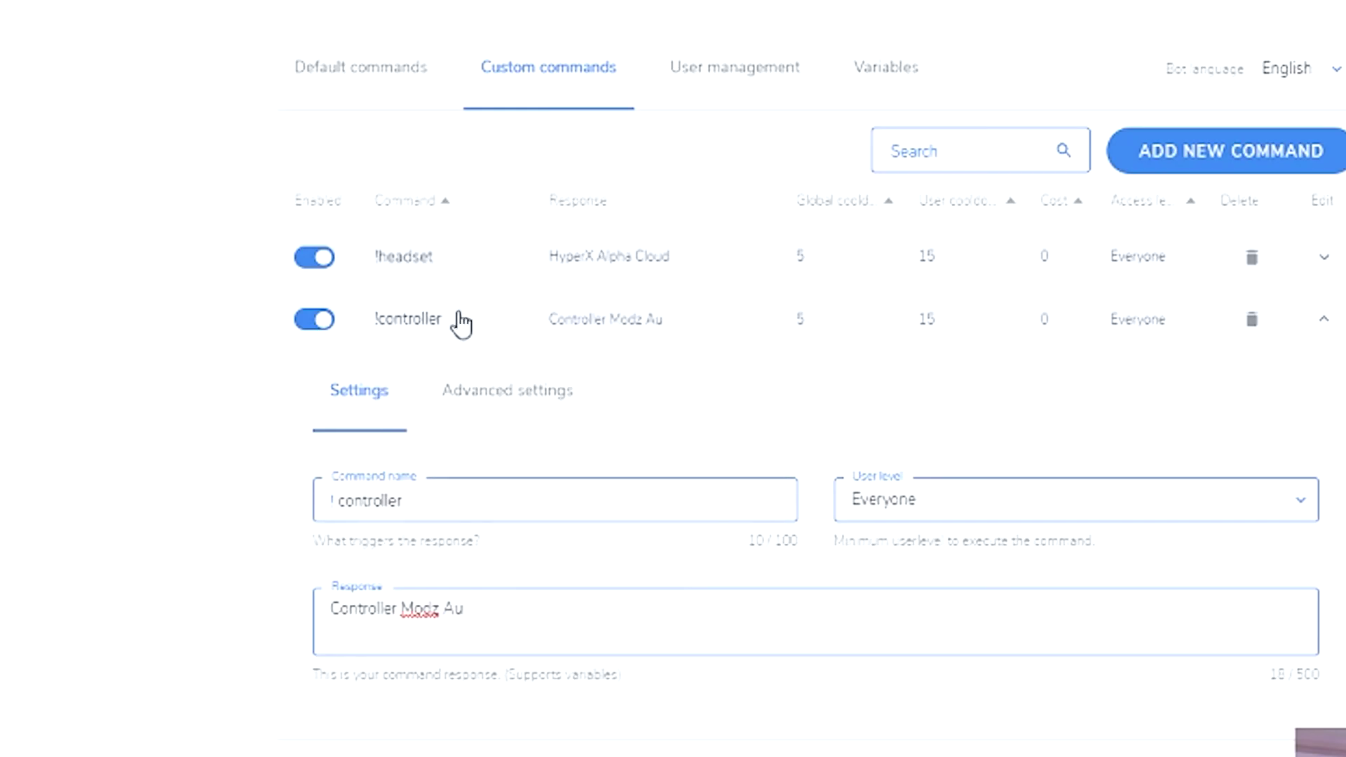
left_click_drag(478, 610, 315, 616)
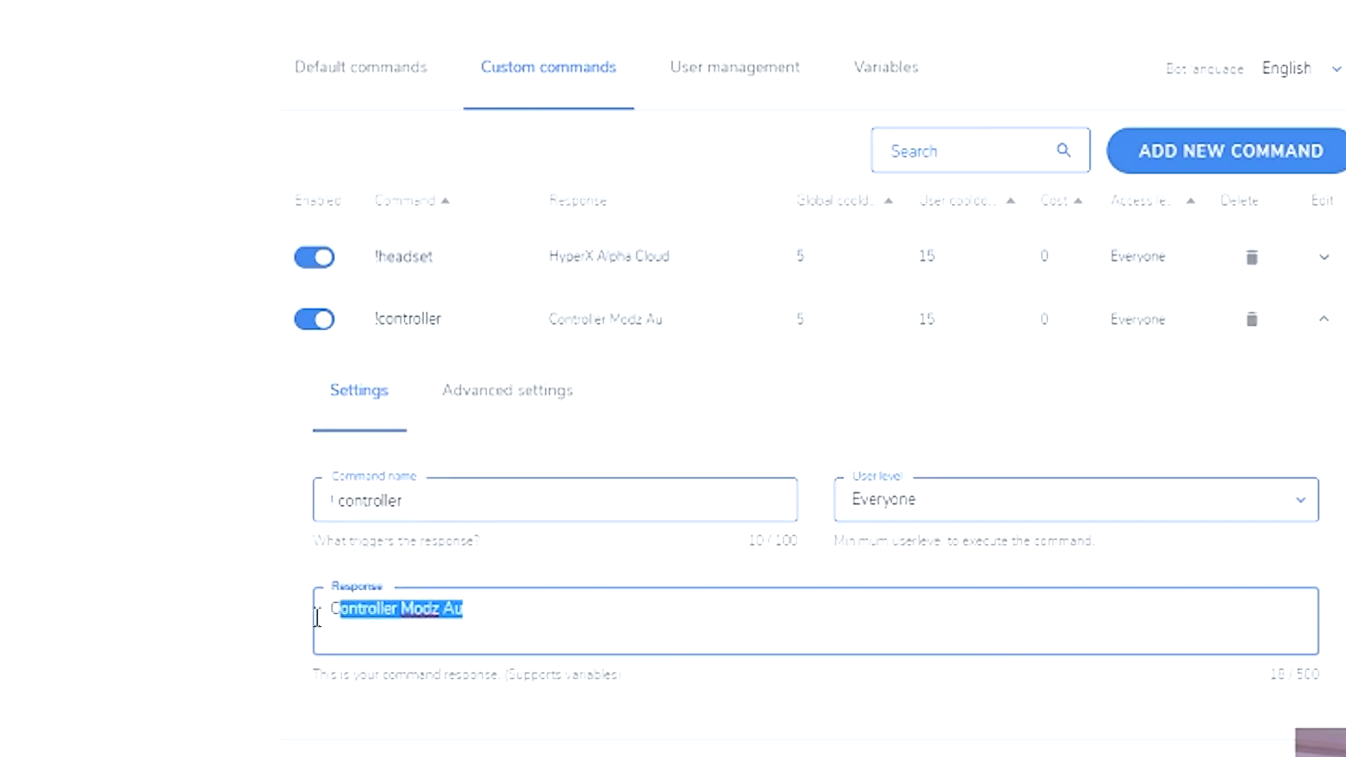
Show !controller's advanced settings and keep the send mode on say.
left_click(491, 403)
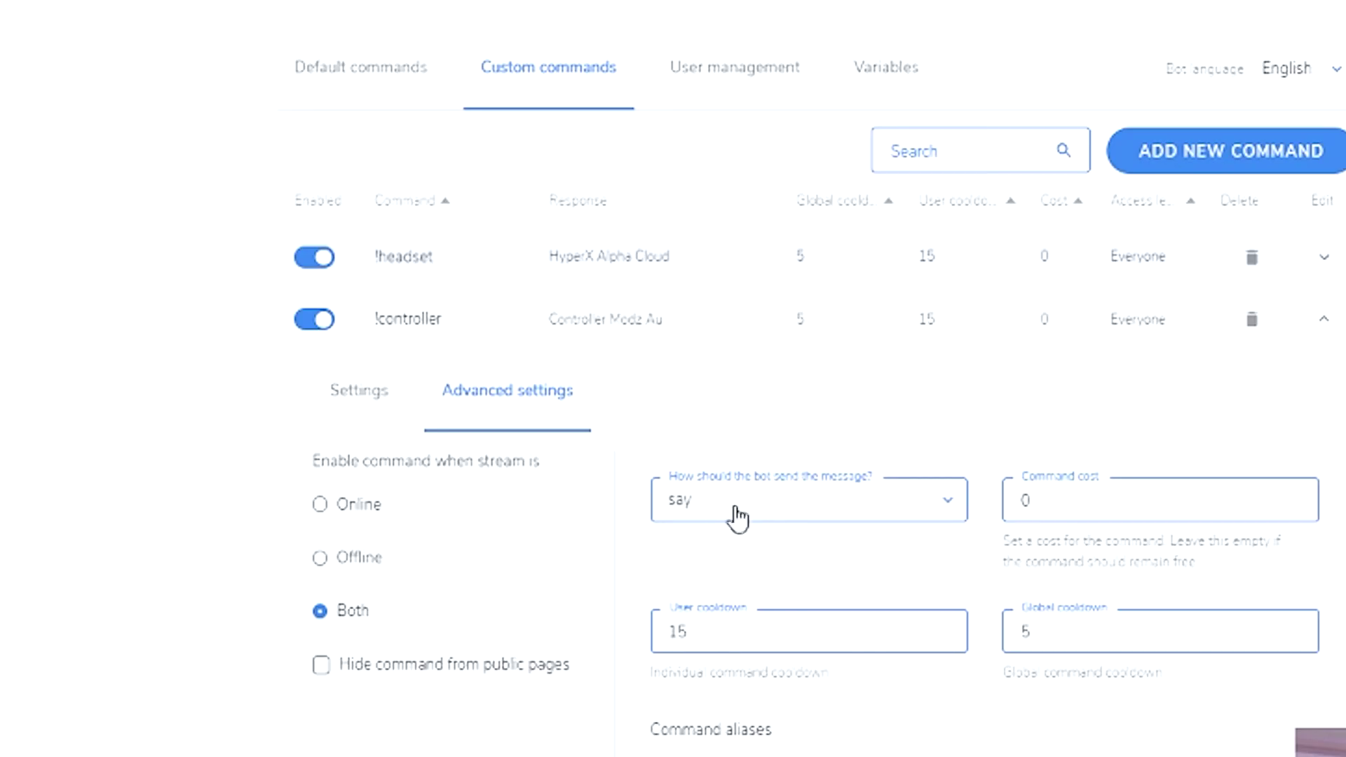
left_click(947, 510)
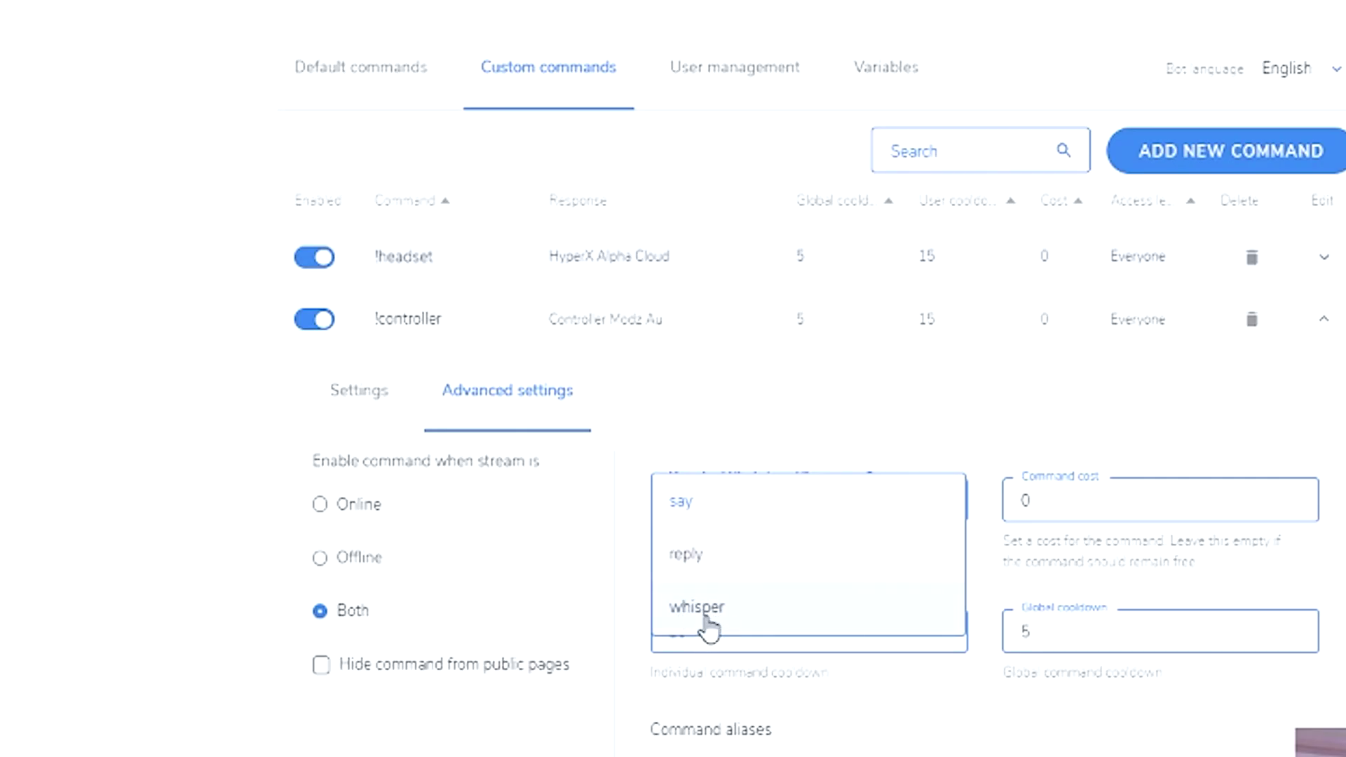
left_click(650, 742)
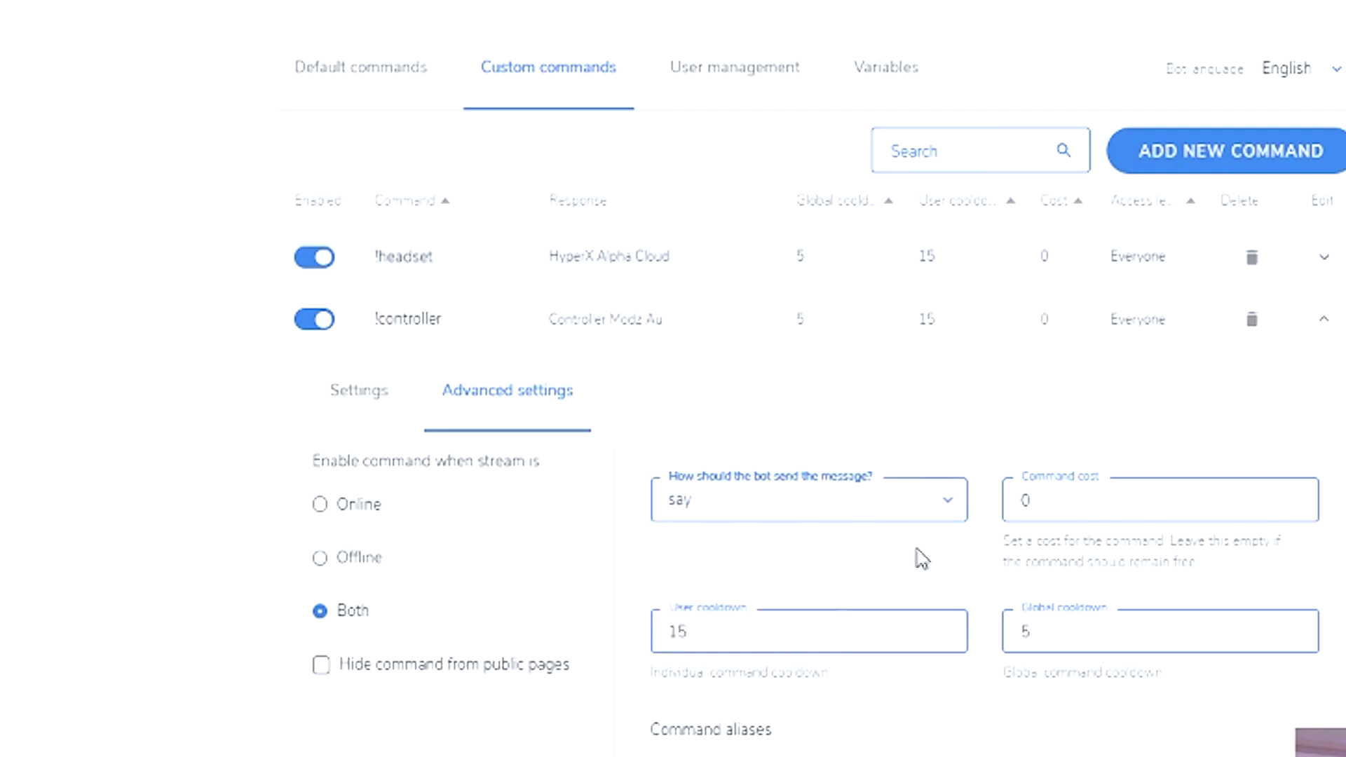
Scroll down to the expanded !lurk command and its random-pick thank-you response.
scroll(664, 279, "down", 9)
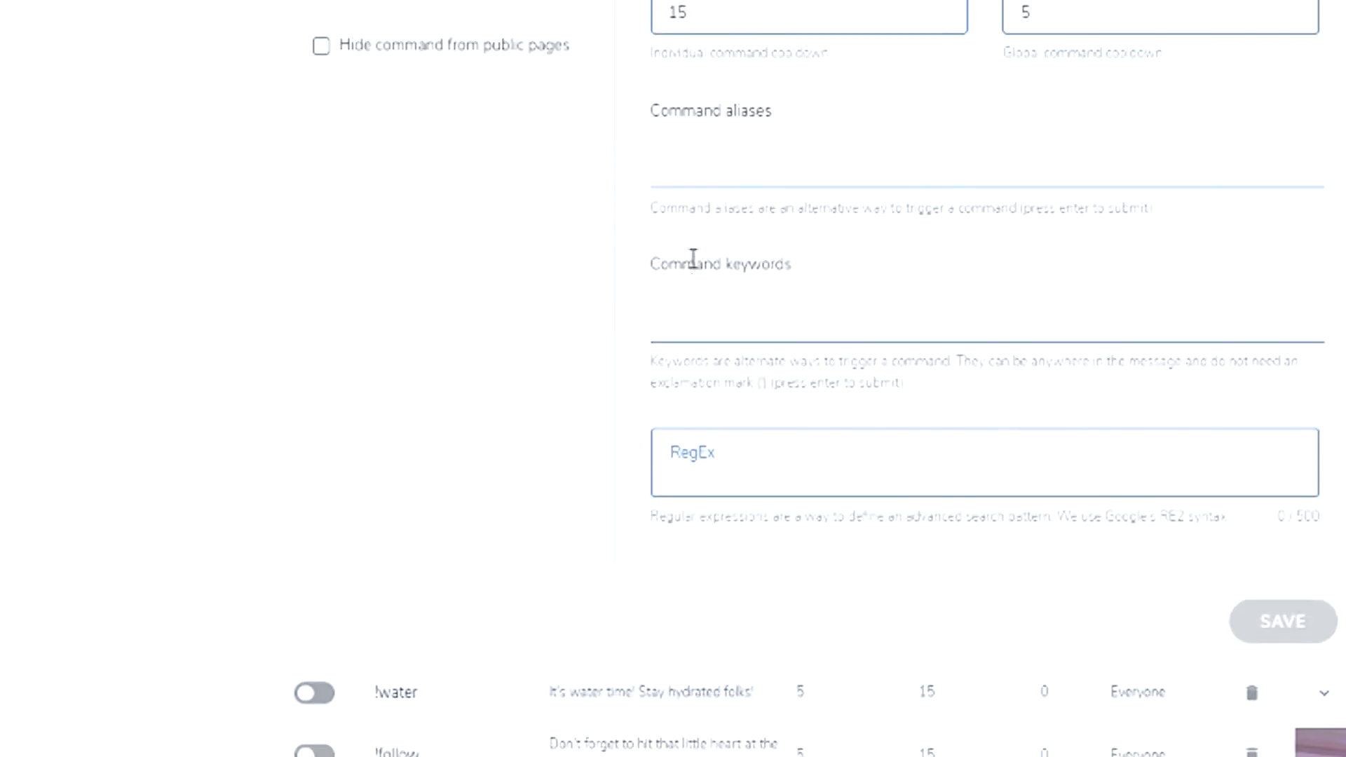
scroll(754, 242, "down", 10)
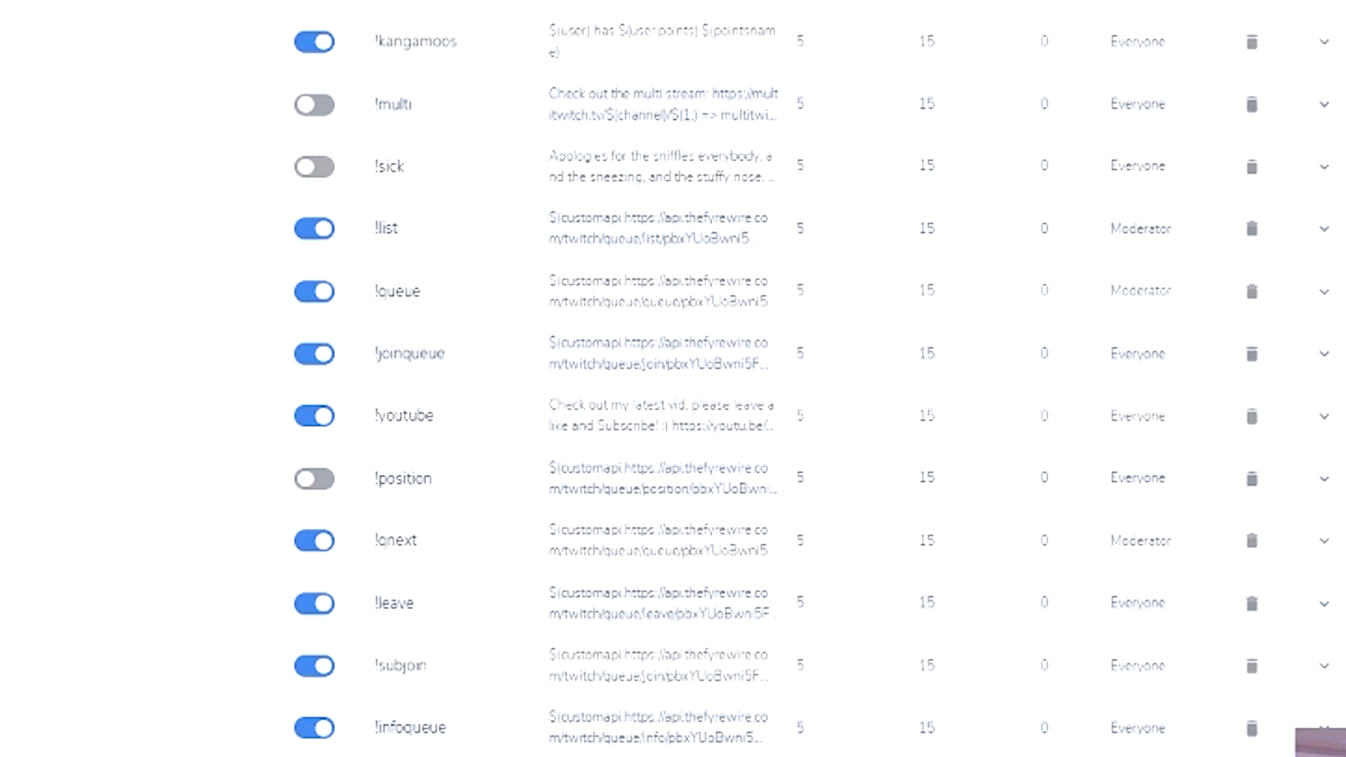
scroll(701, 379, "down", 7)
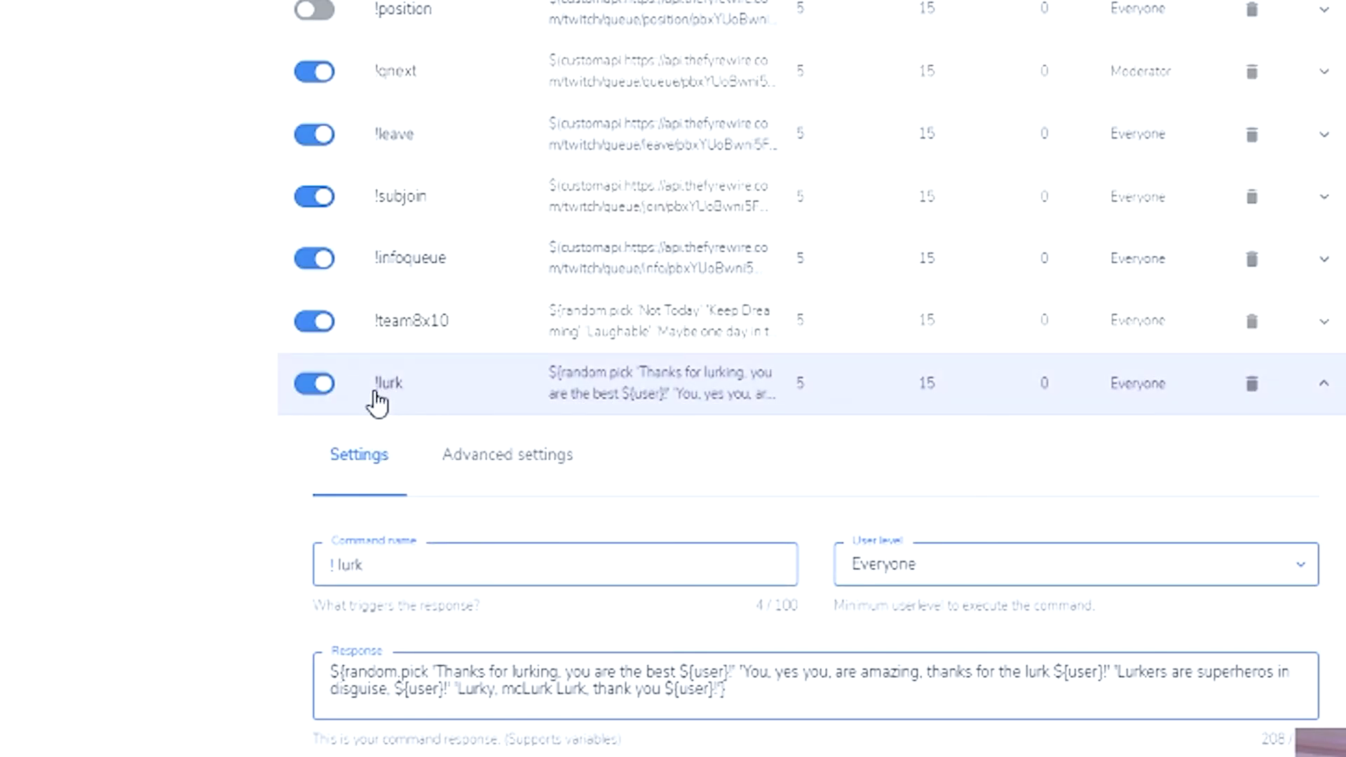
double_click(386, 571)
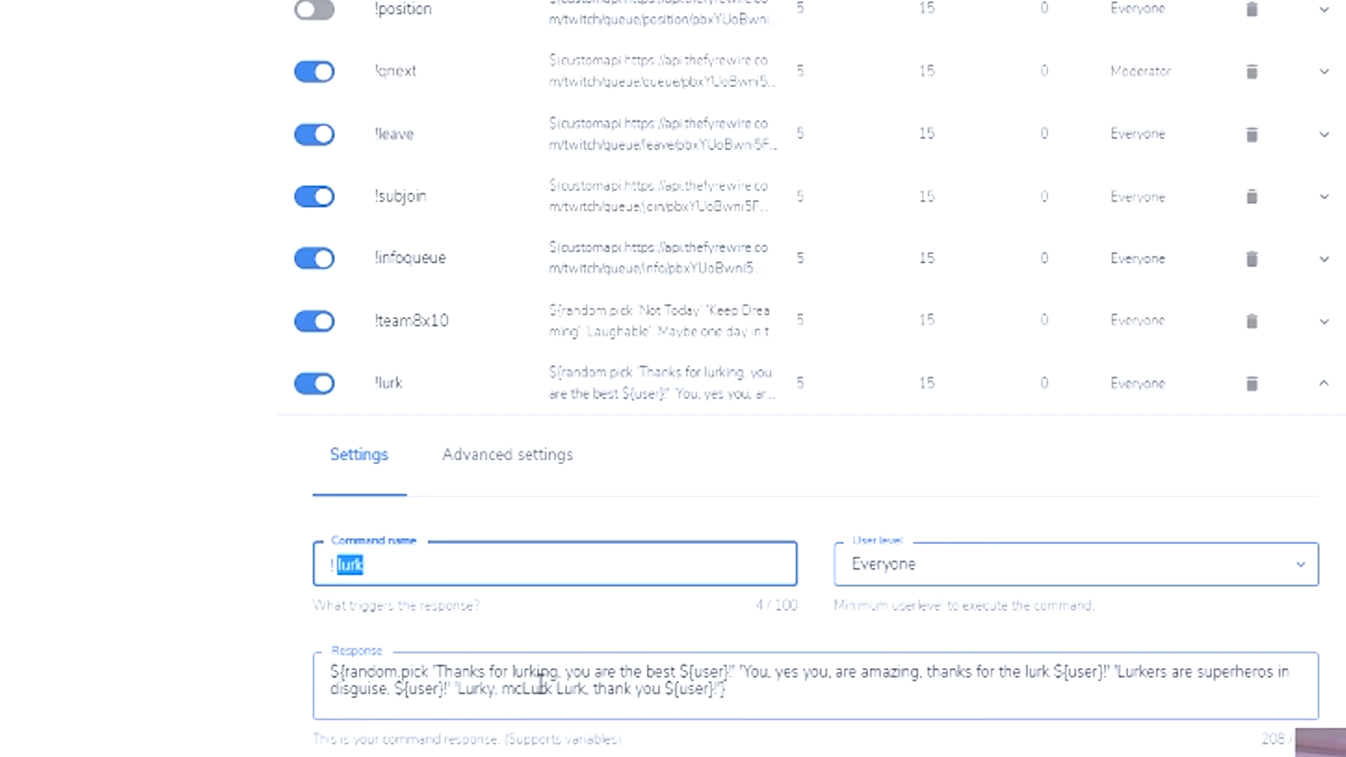
left_click(731, 694)
left_click_drag(731, 694, 291, 655)
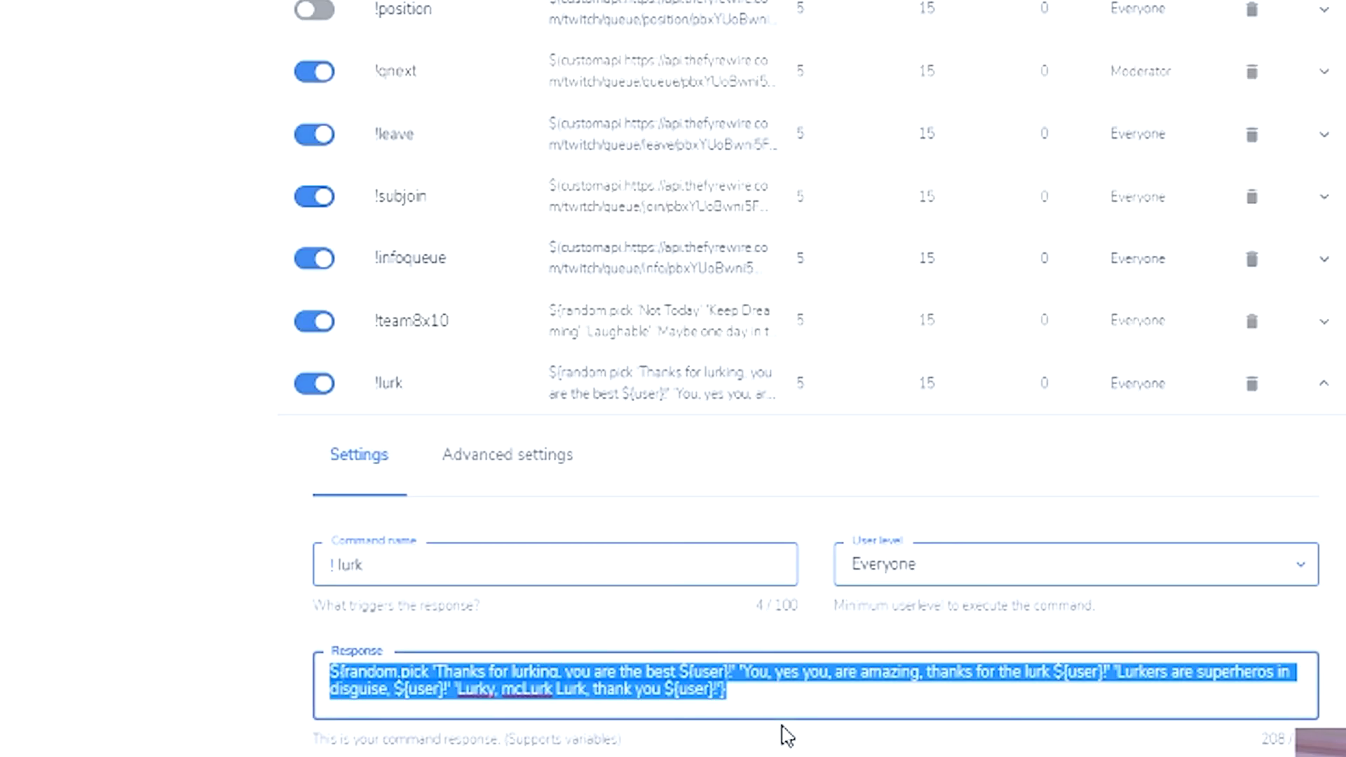
left_click(778, 687)
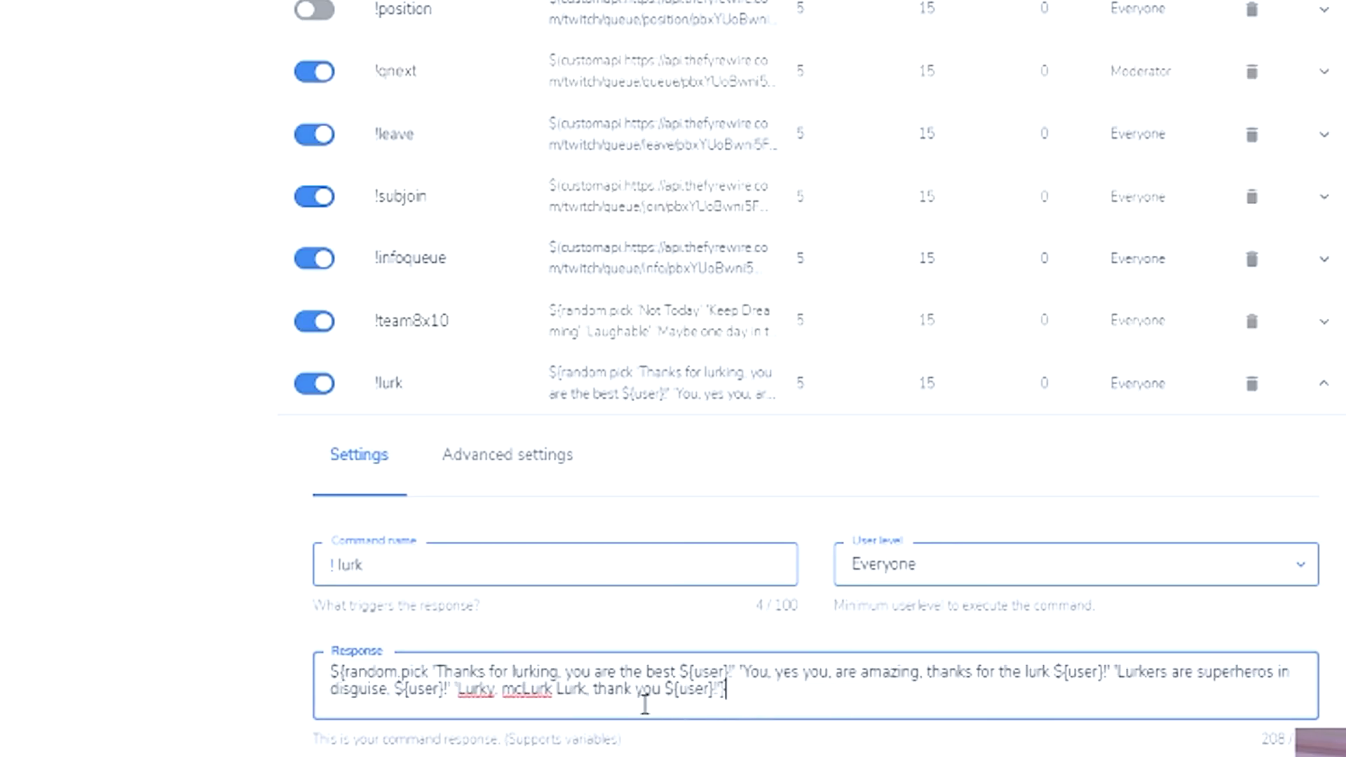
left_click(549, 469)
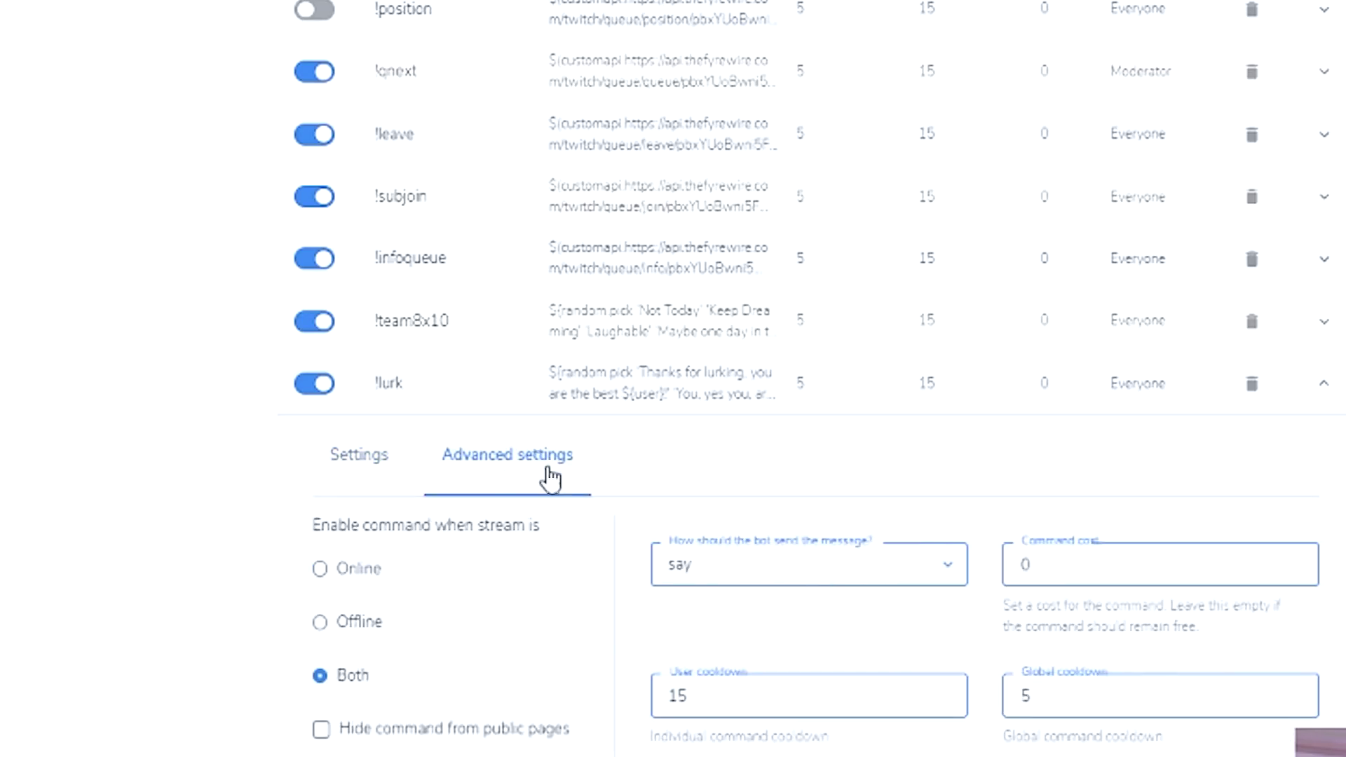
scroll(701, 596, "down", 2)
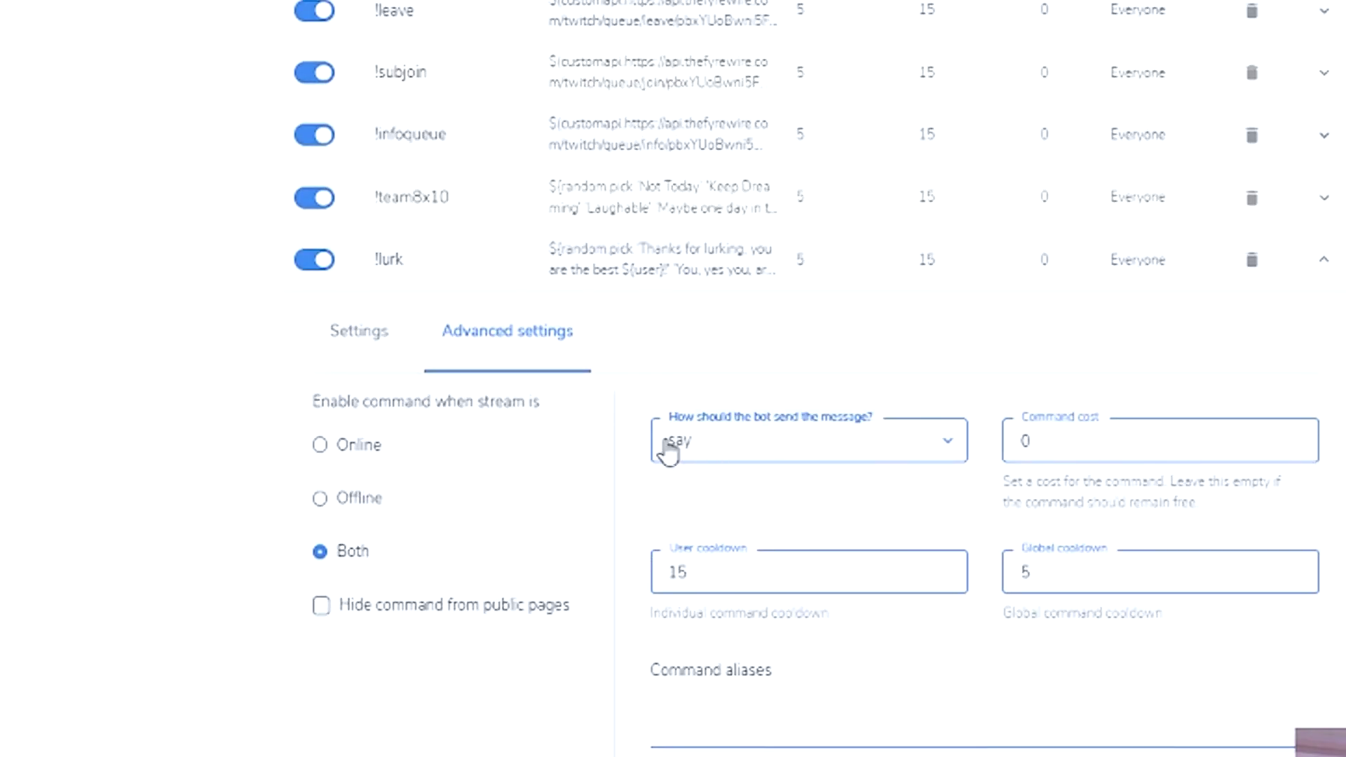
scroll(769, 591, "down", 5)
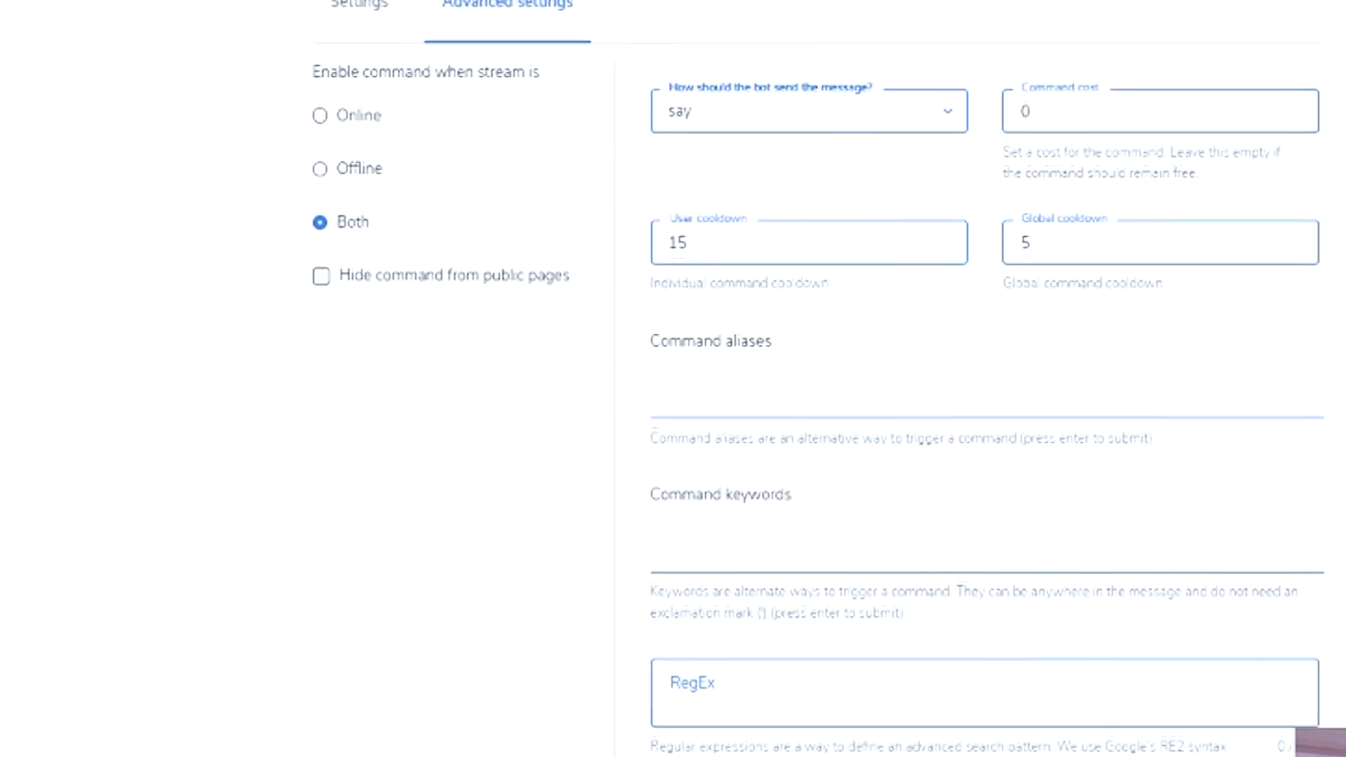
scroll(707, 707, "up", 20)
scroll(707, 707, "down", 11)
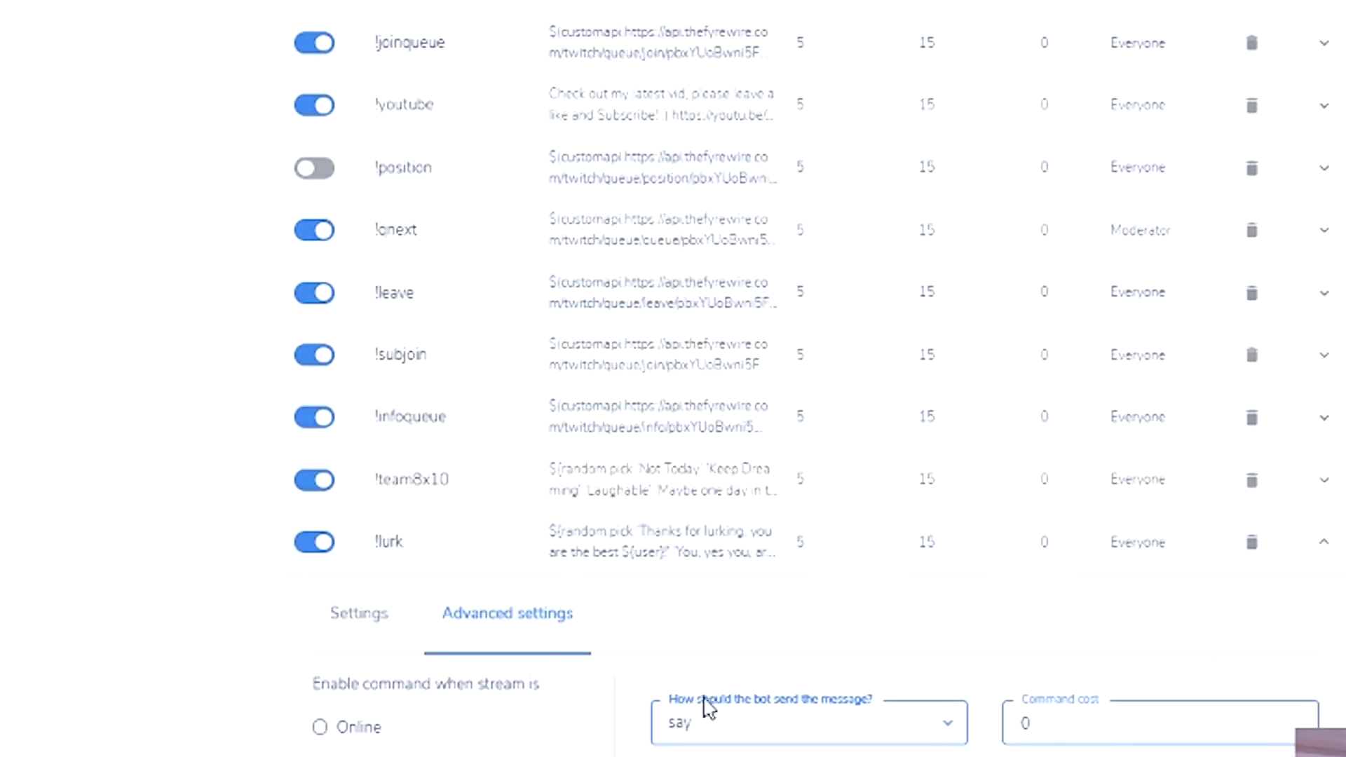
scroll(708, 709, "down", 9)
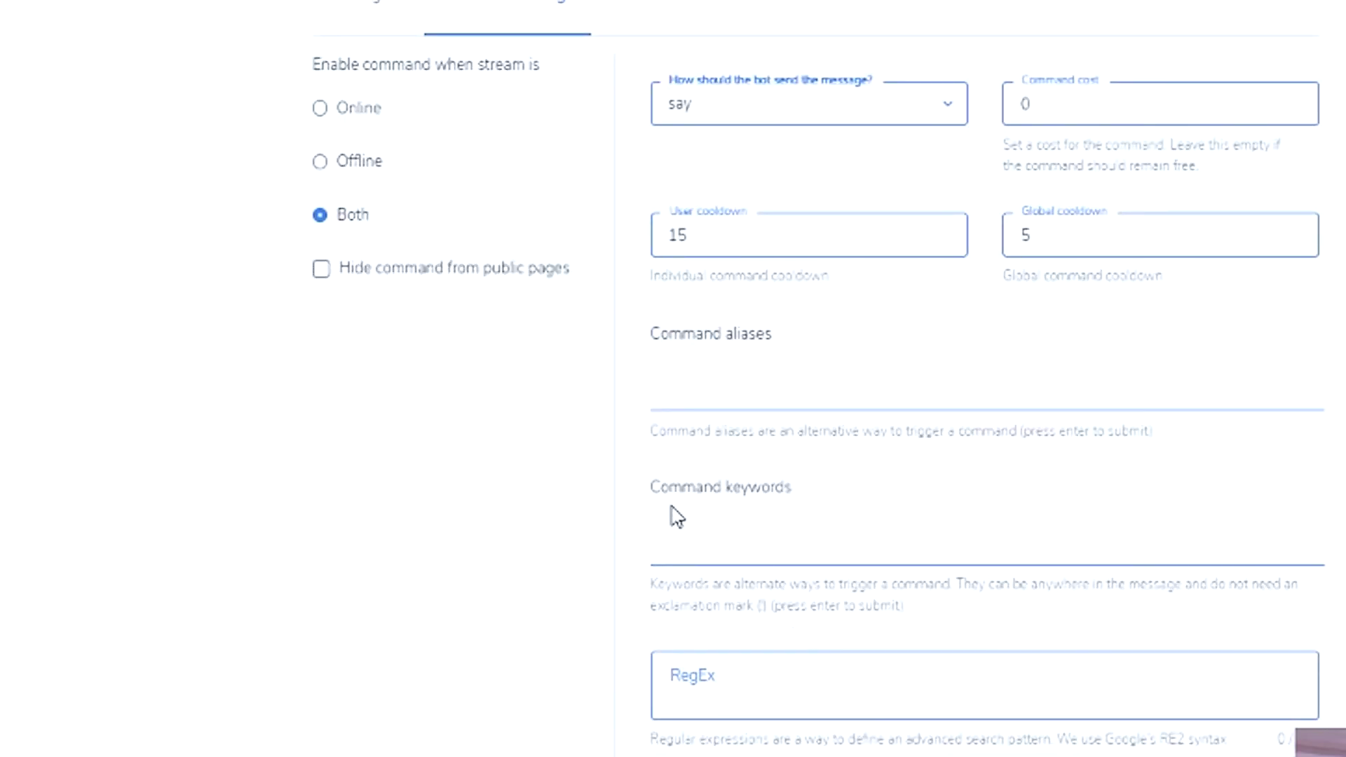
scroll(721, 596, "up", 10)
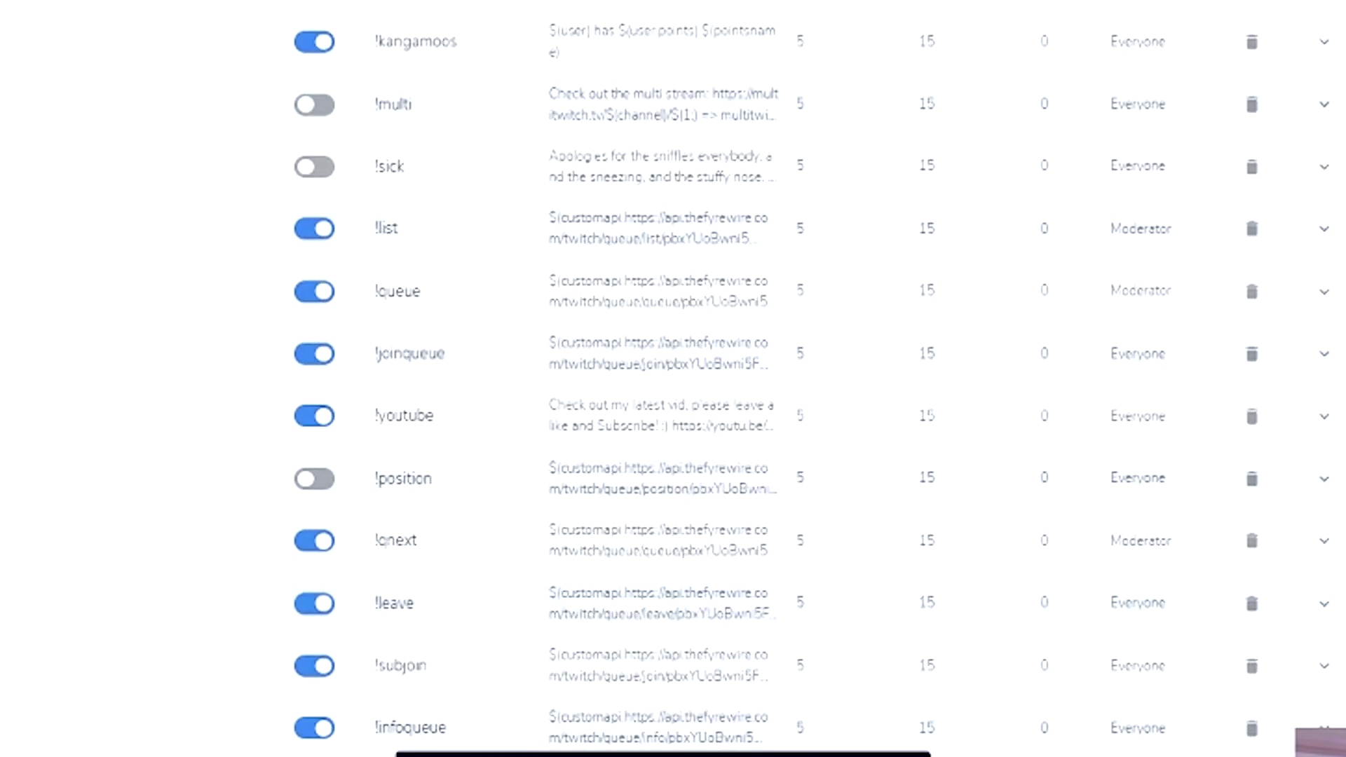
scroll(388, 701, "down", 7)
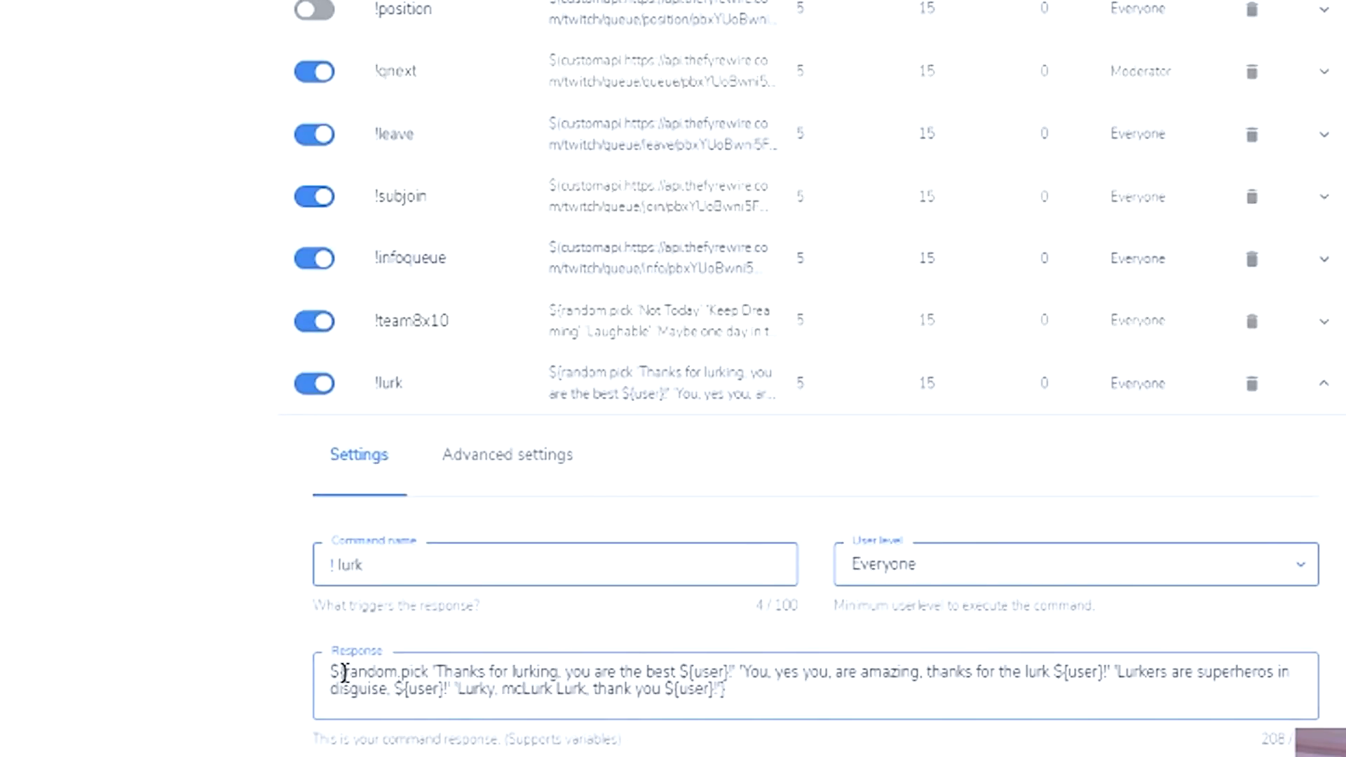
left_click_drag(345, 673, 436, 675)
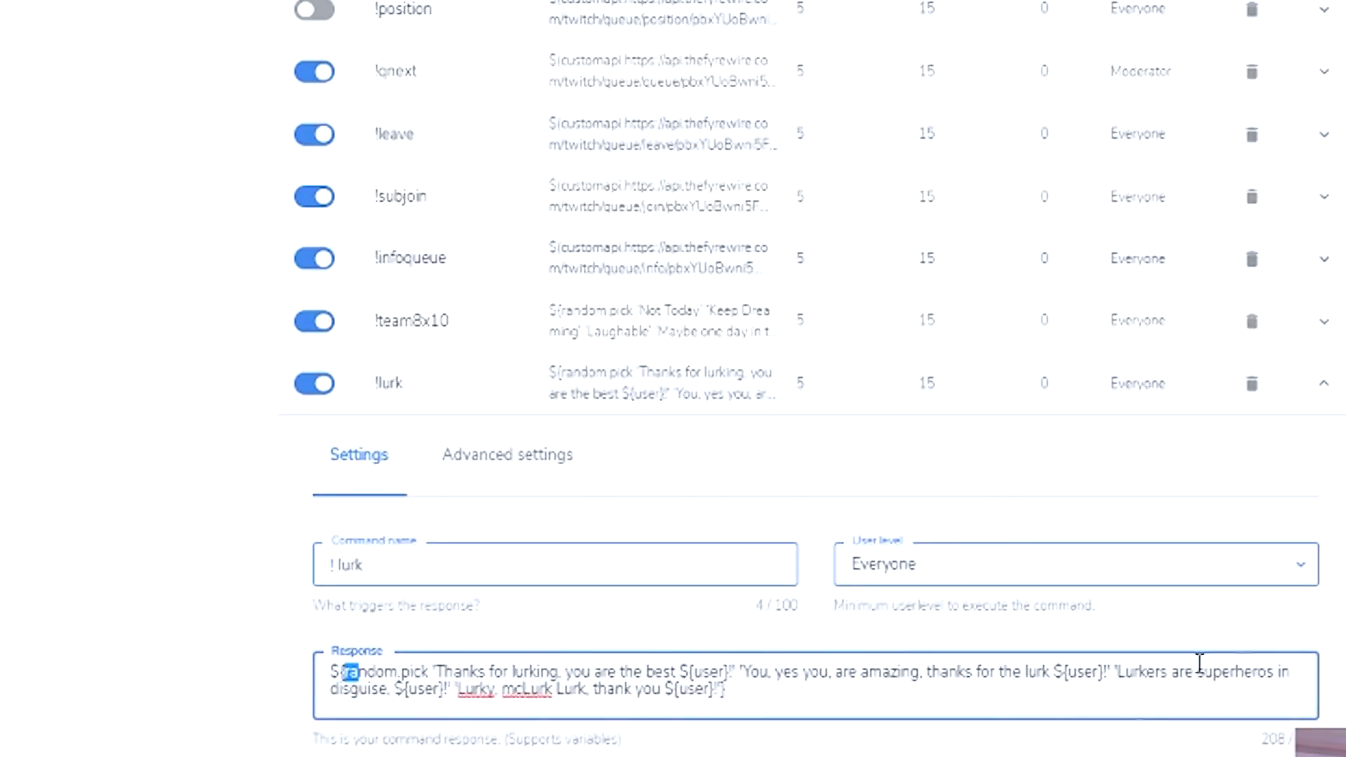
scroll(626, 270, "up", 7)
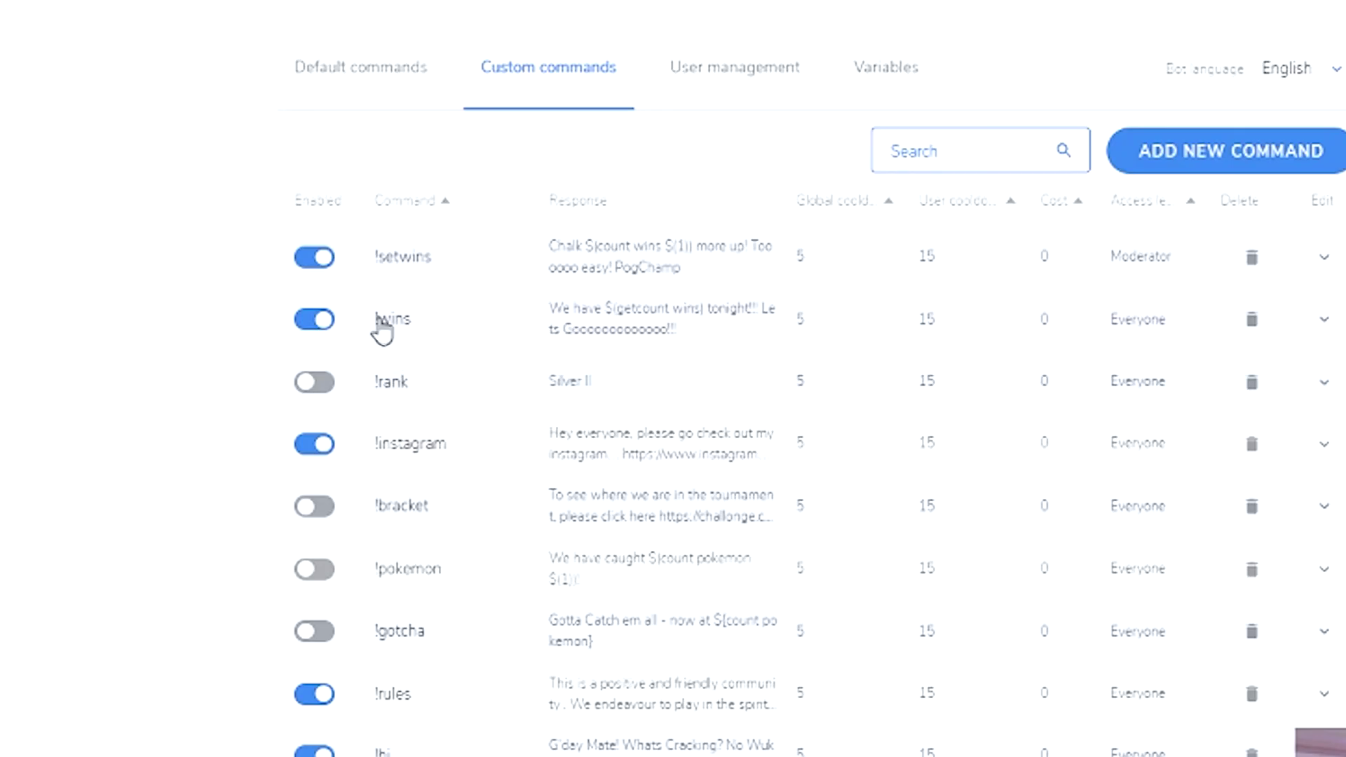
Review the !wins command and its advanced options, then collapse its settings.
left_click(605, 324)
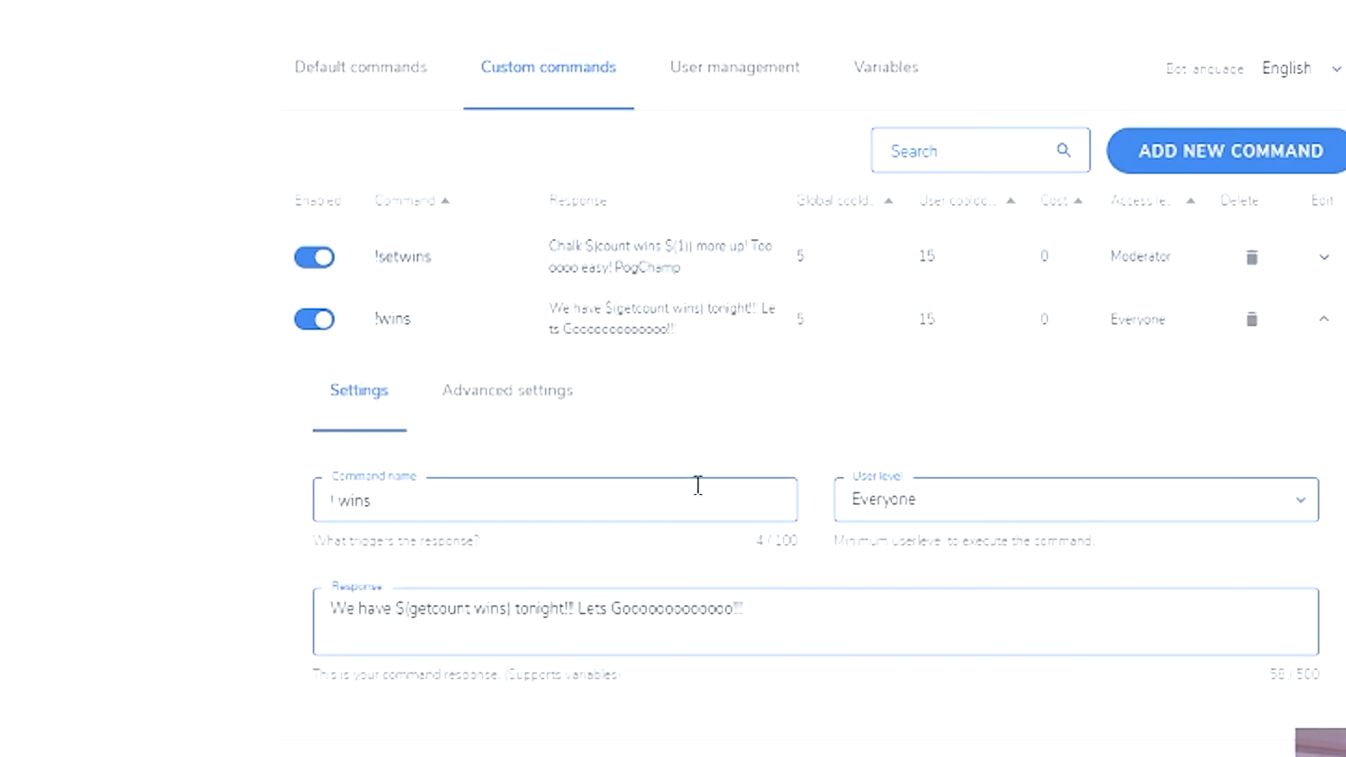
scroll(697, 483, "down", 7)
scroll(559, 341, "up", 4)
left_click(505, 141)
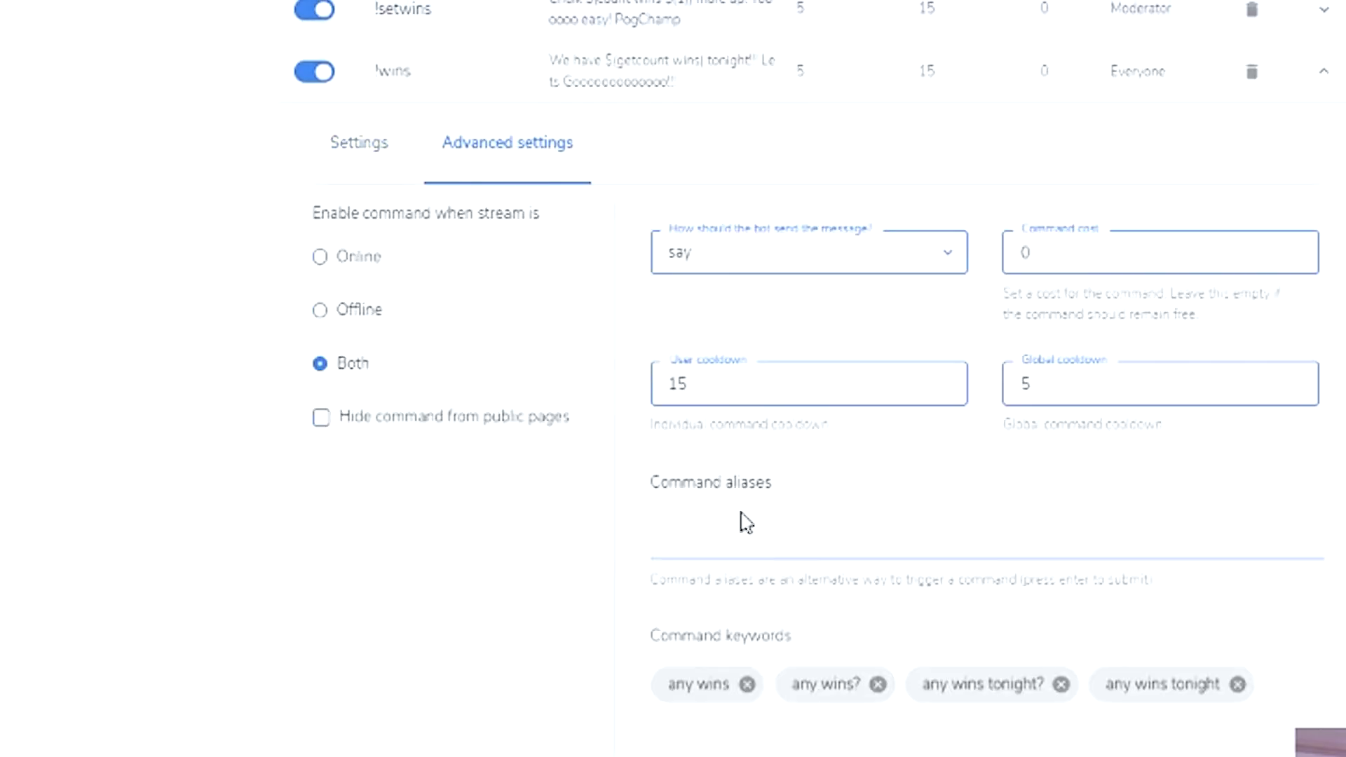
scroll(807, 652, "down", 5)
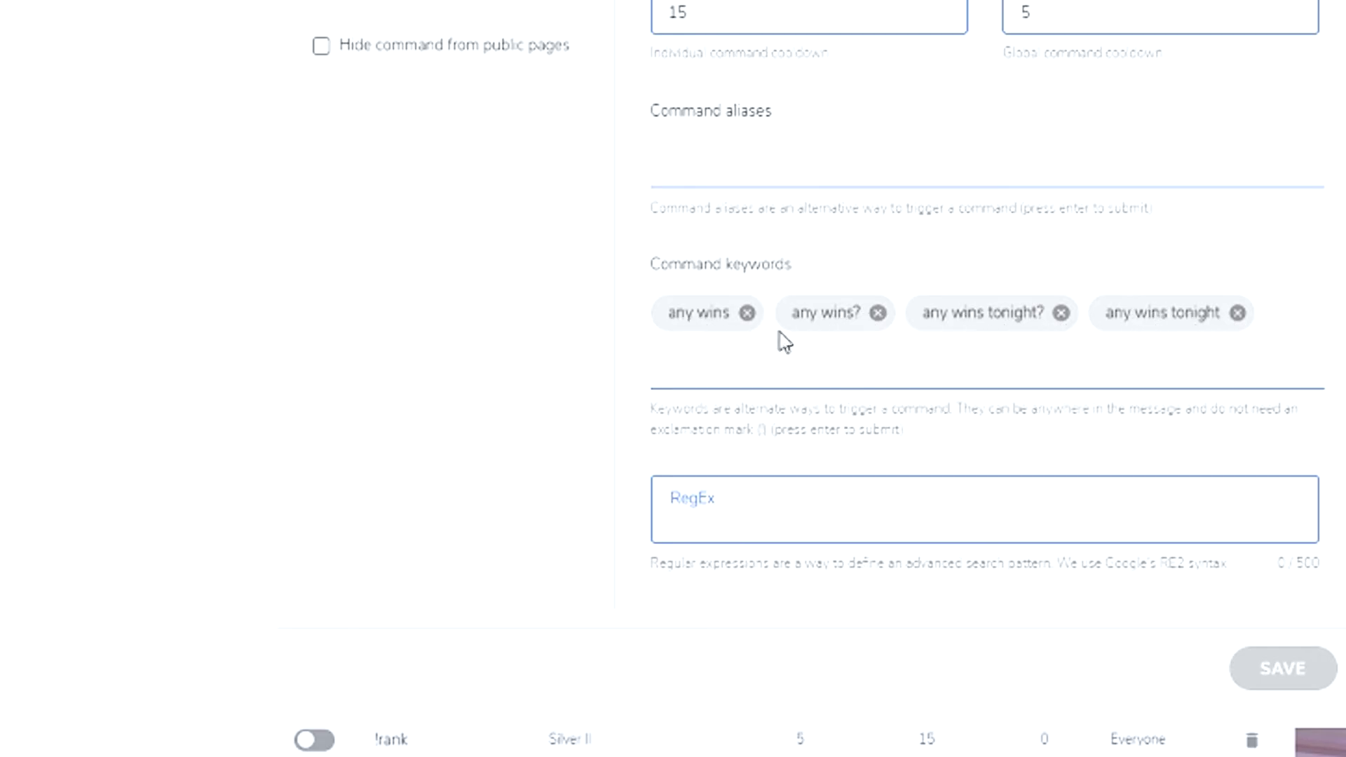
scroll(699, 406, "up", 5)
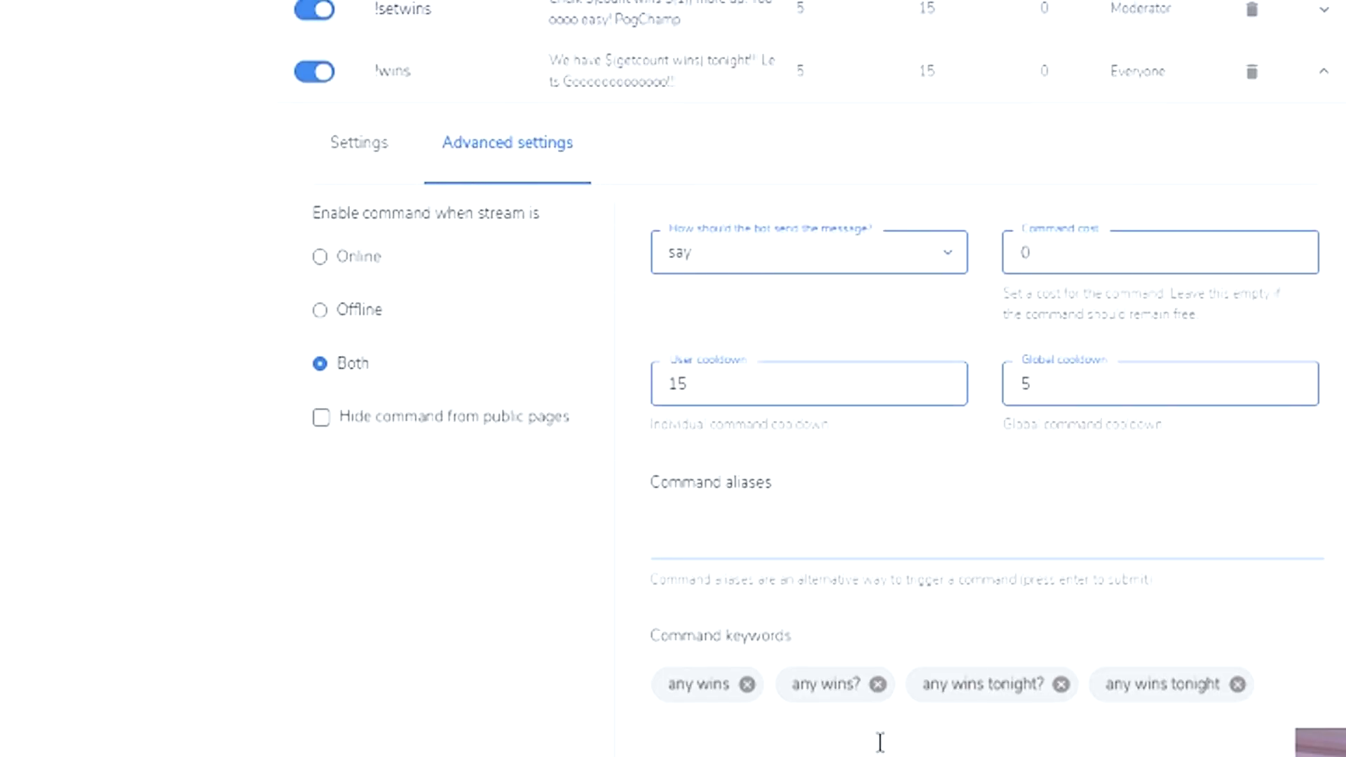
scroll(596, 280, "up", 2)
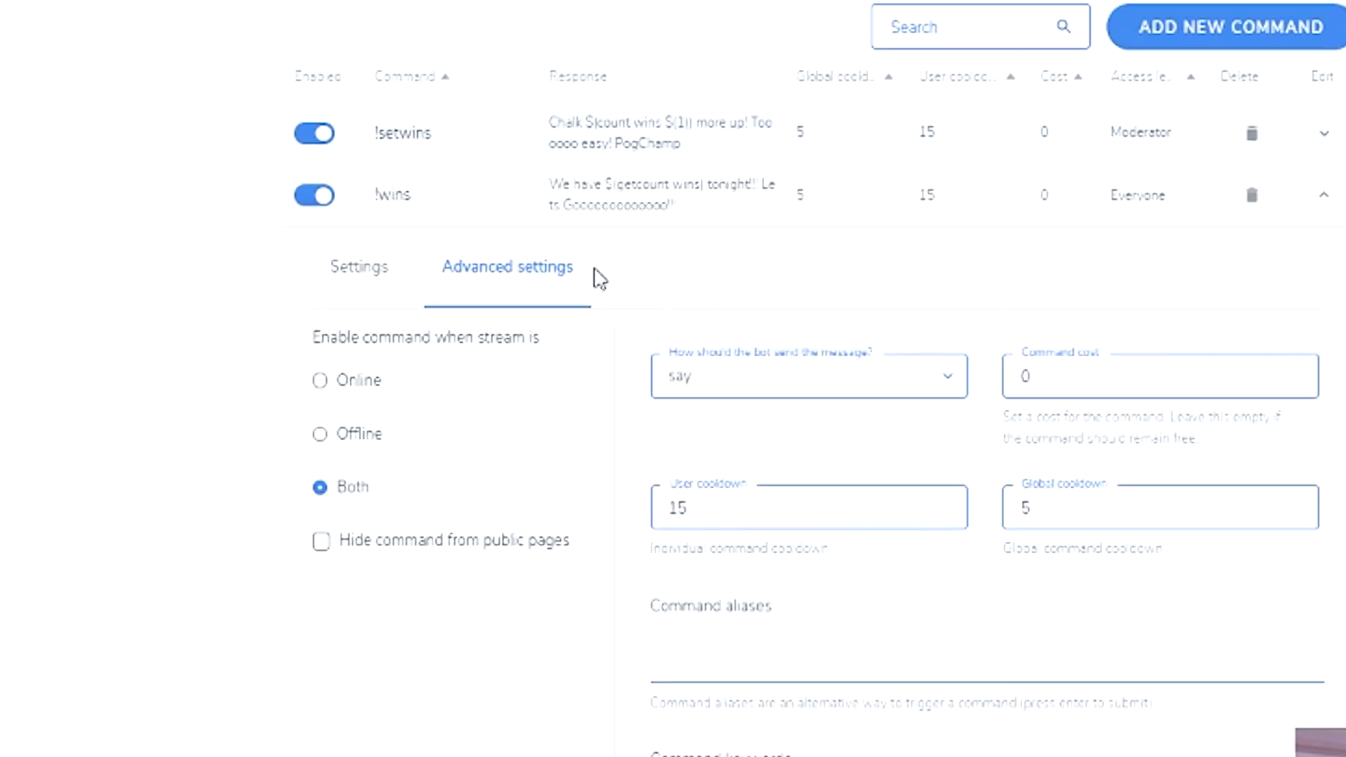
left_click(622, 209)
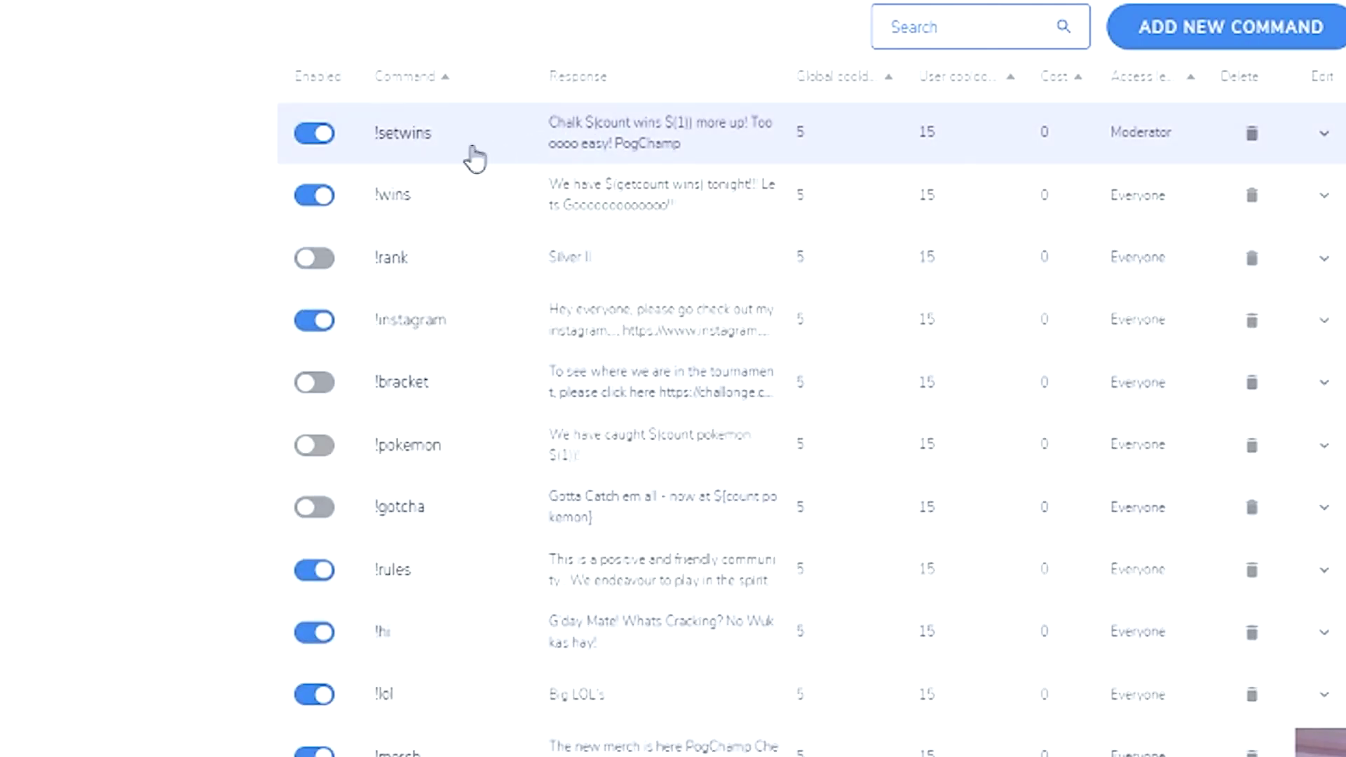
Expand !setwins and inspect its command name and count-variable response.
left_click(394, 141)
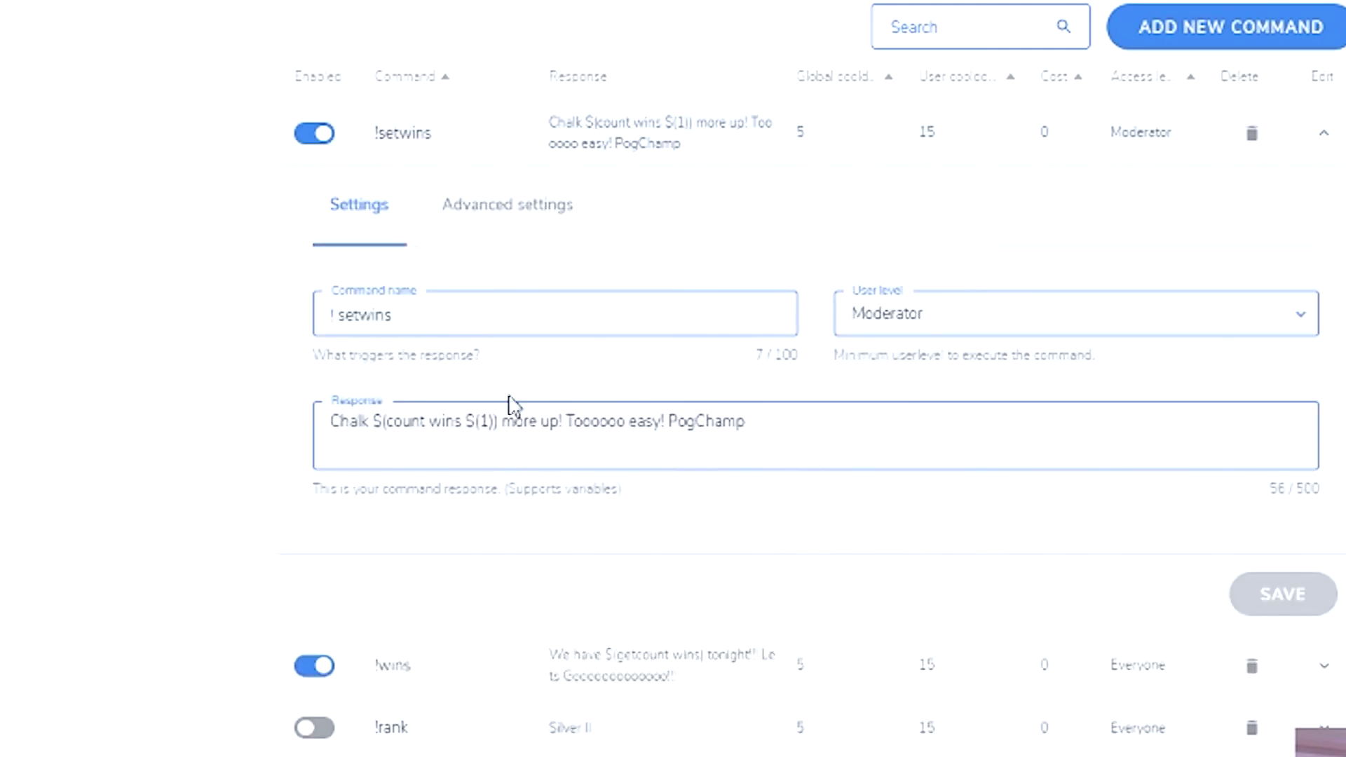
left_click(403, 313)
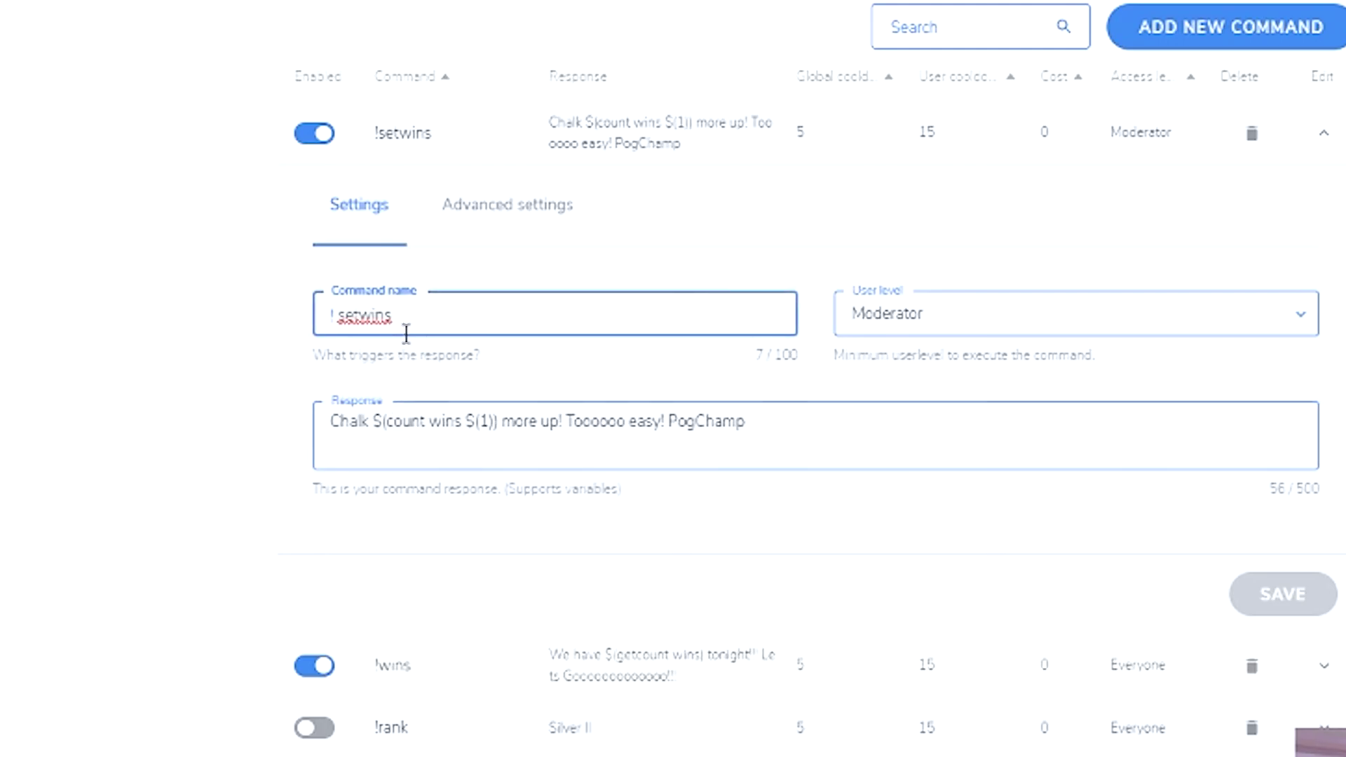
left_click(334, 424)
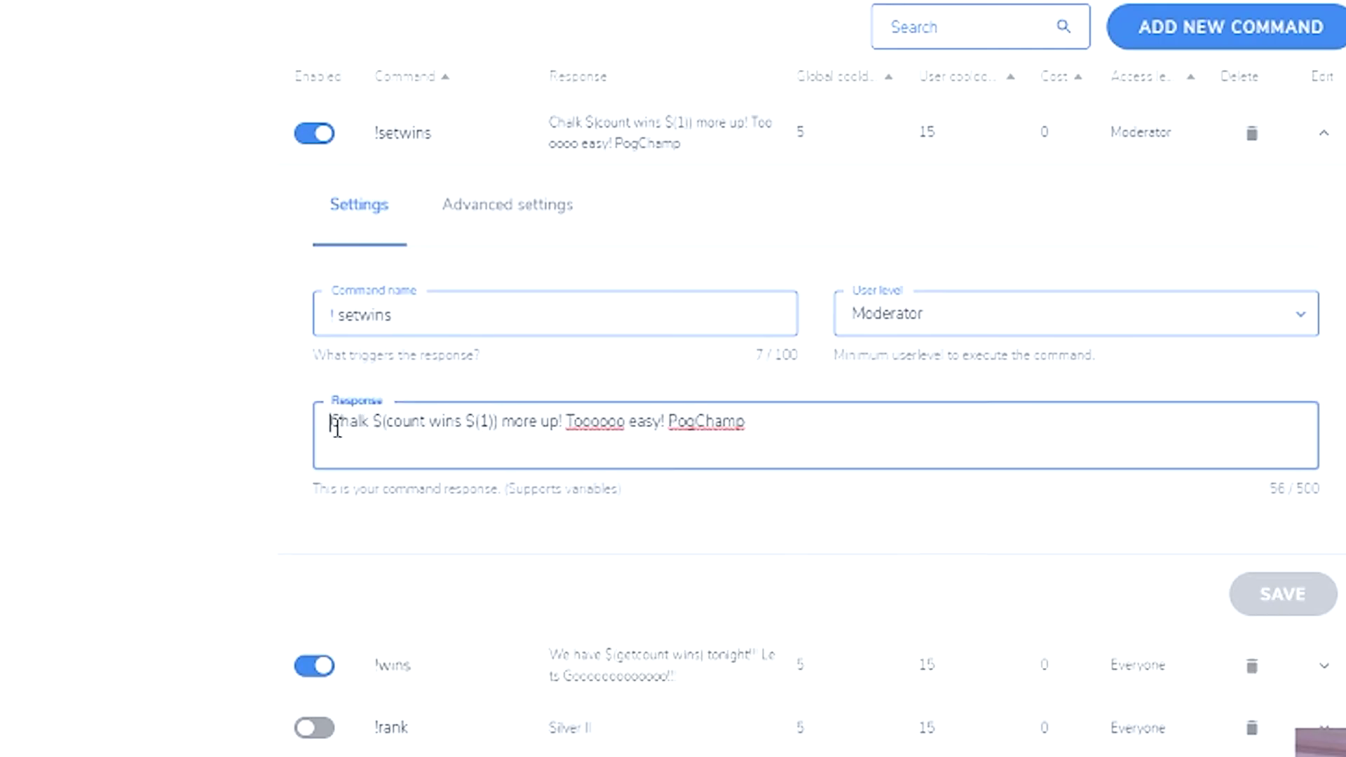
left_click_drag(372, 421, 716, 456)
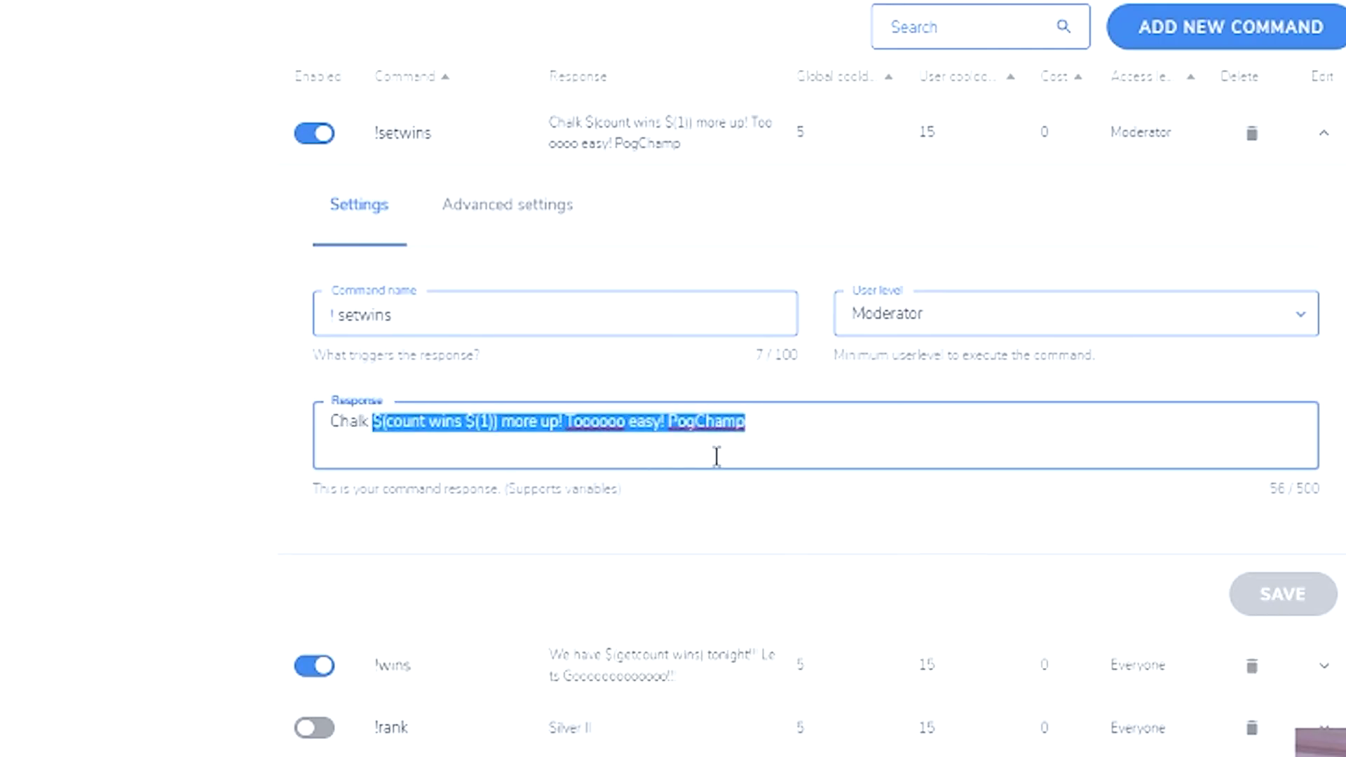
left_click(436, 449)
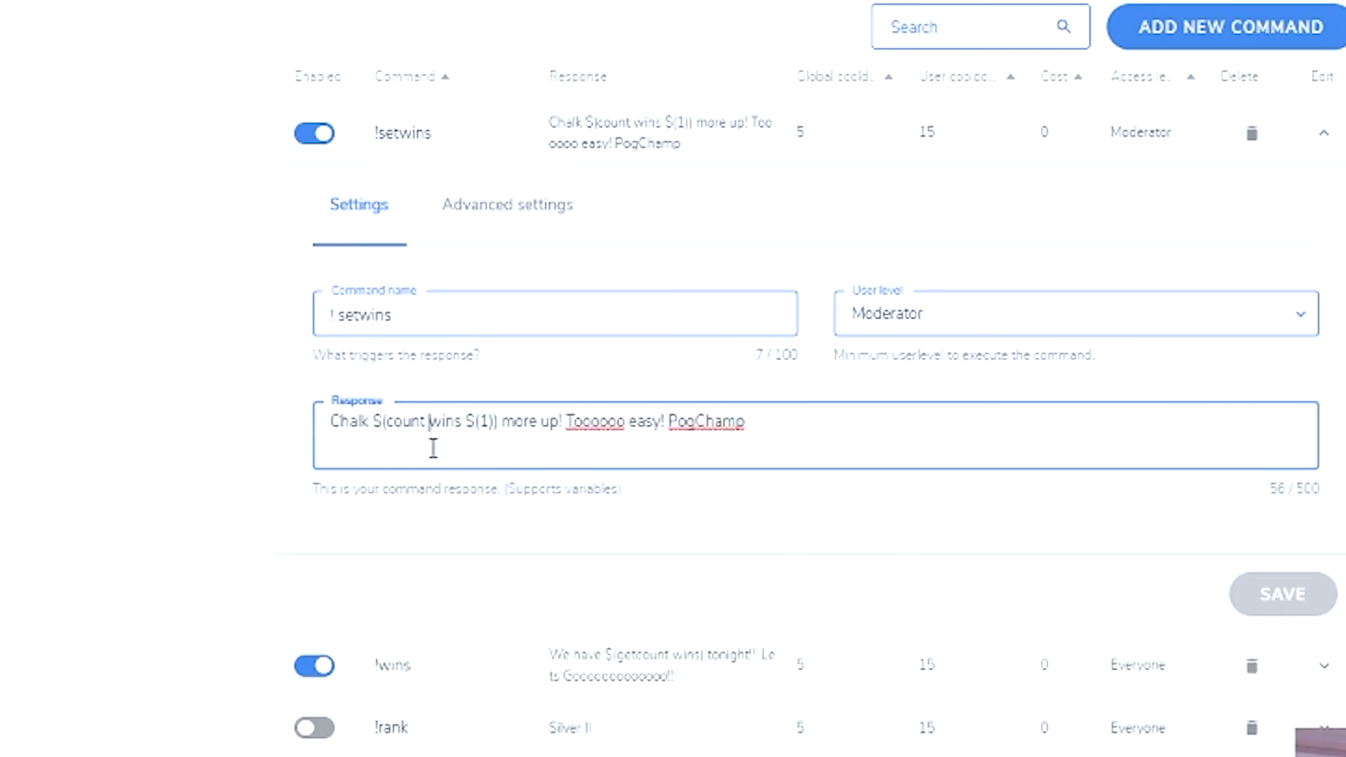
key("shift+Tab")
left_click(433, 333)
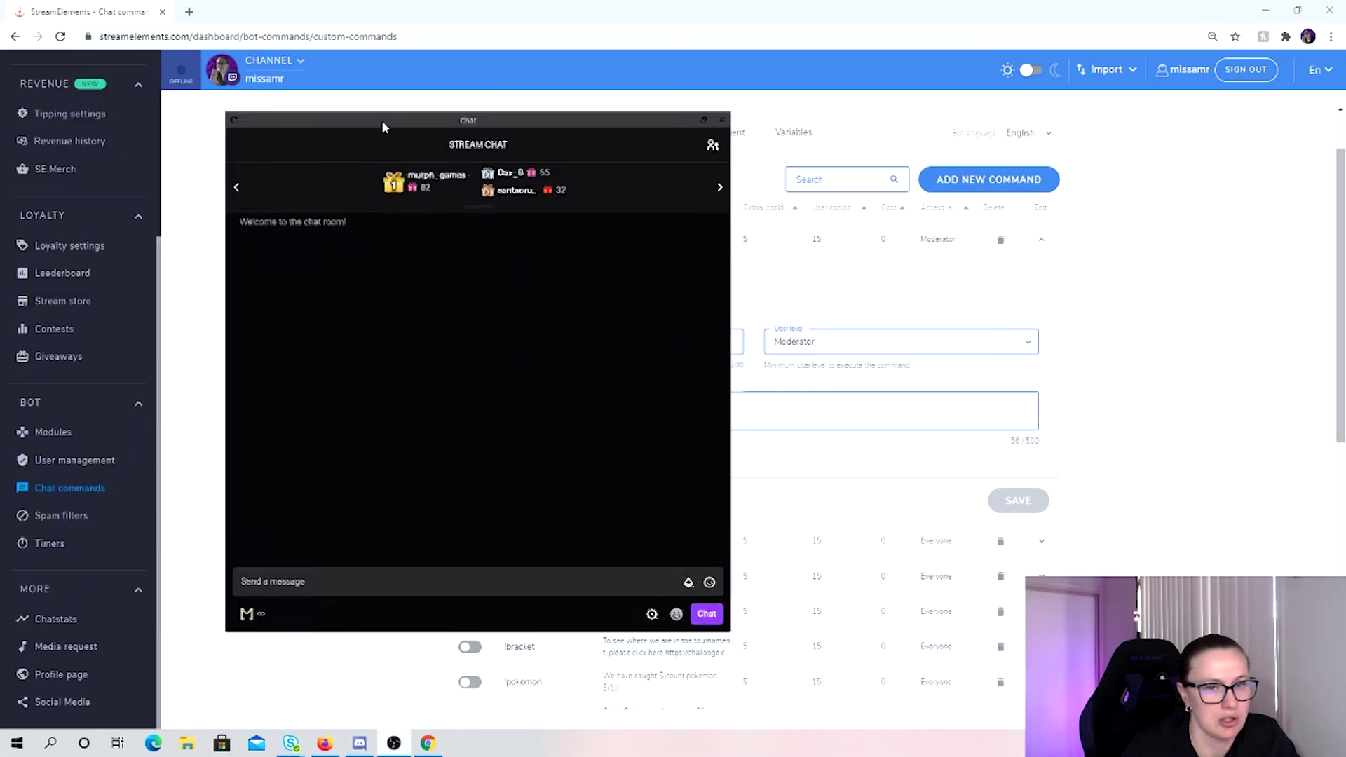
In the chat pop-up, send !setwins 0, !setwins 3, then !wins to check the count.
left_click_drag(381, 120, 507, 127)
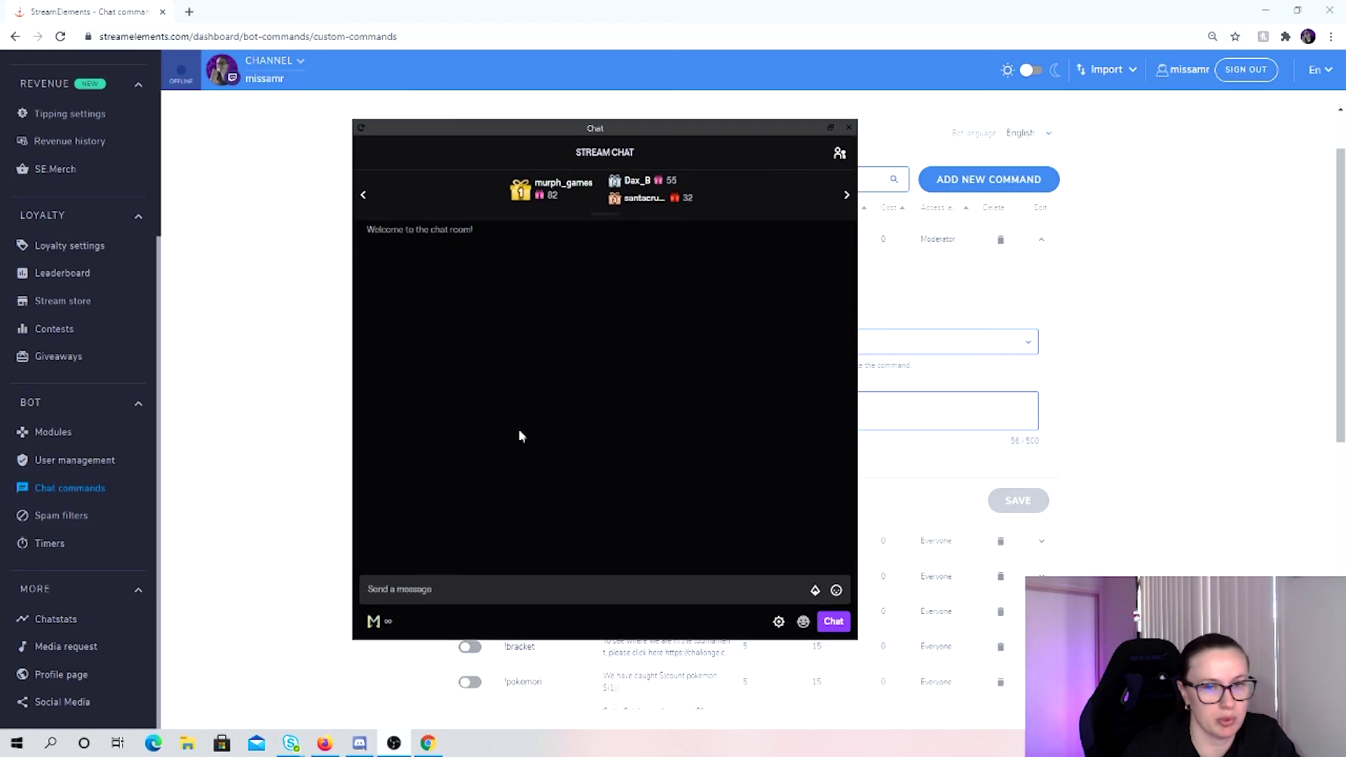
left_click(456, 593)
type("!xs")
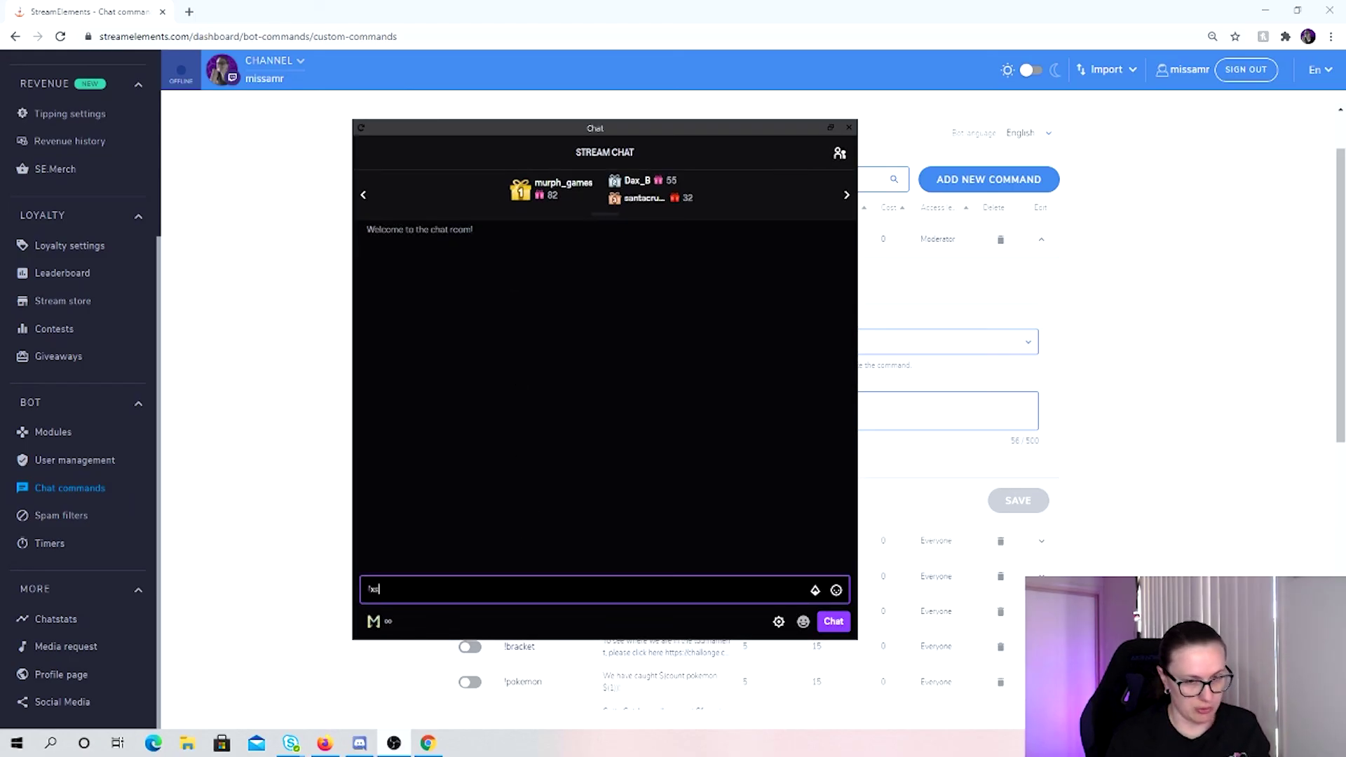
key("BackSpace")
key("BackSpace")
key("BackSpace")
type("!")
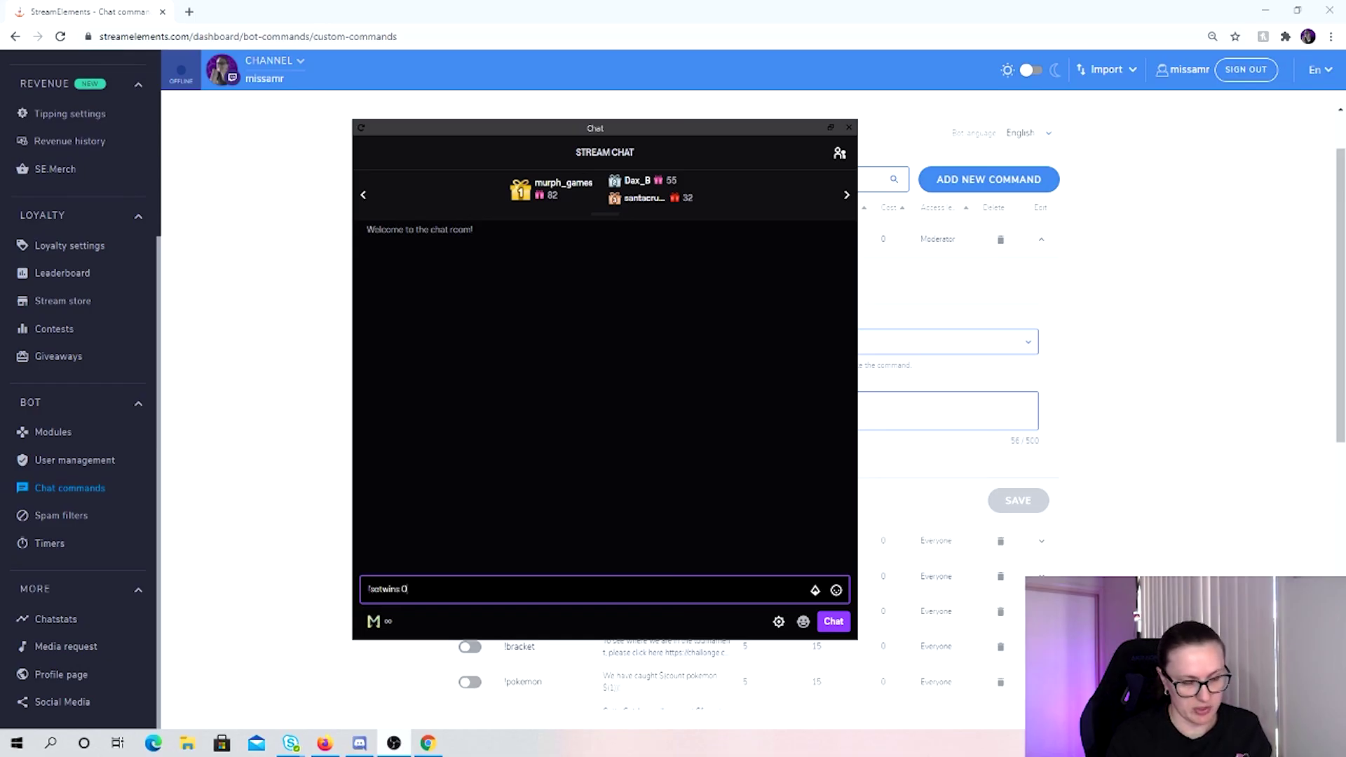
key("Return")
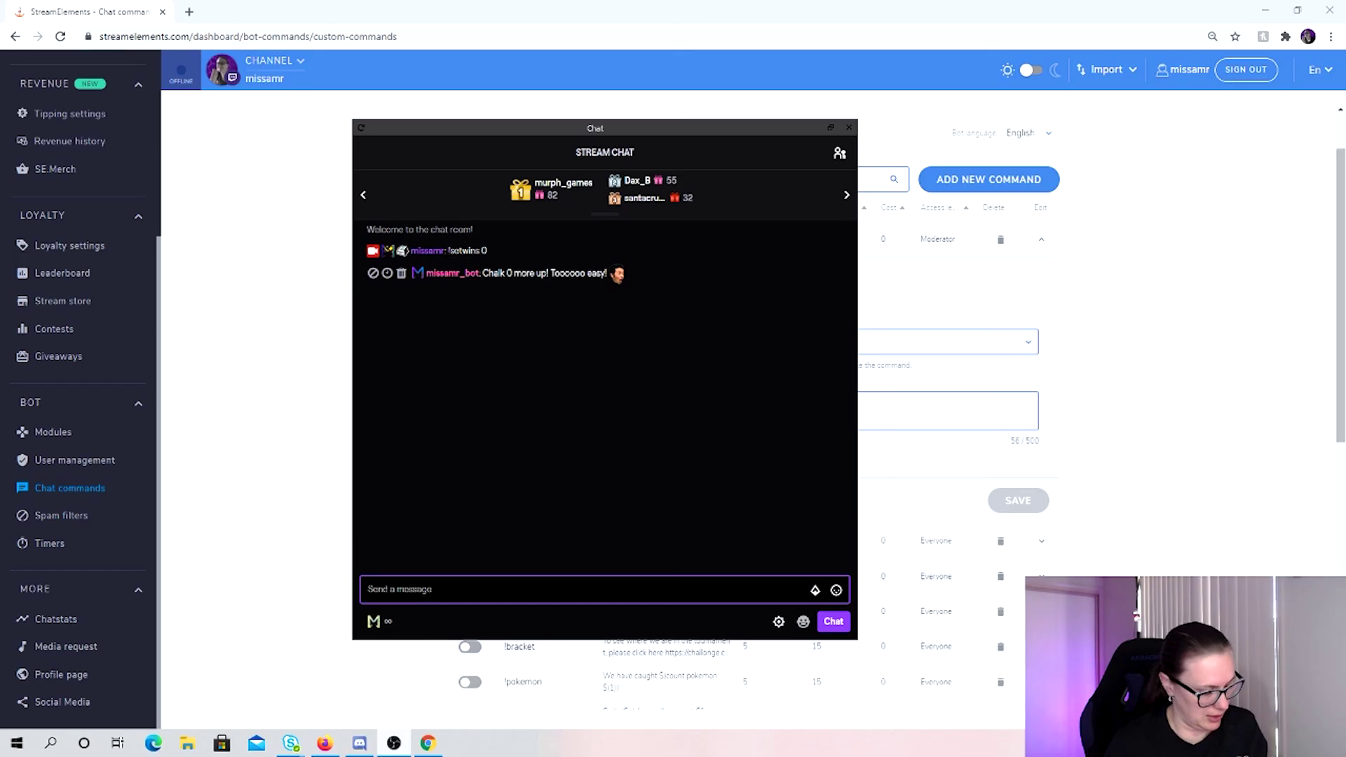
type("!setwins 3")
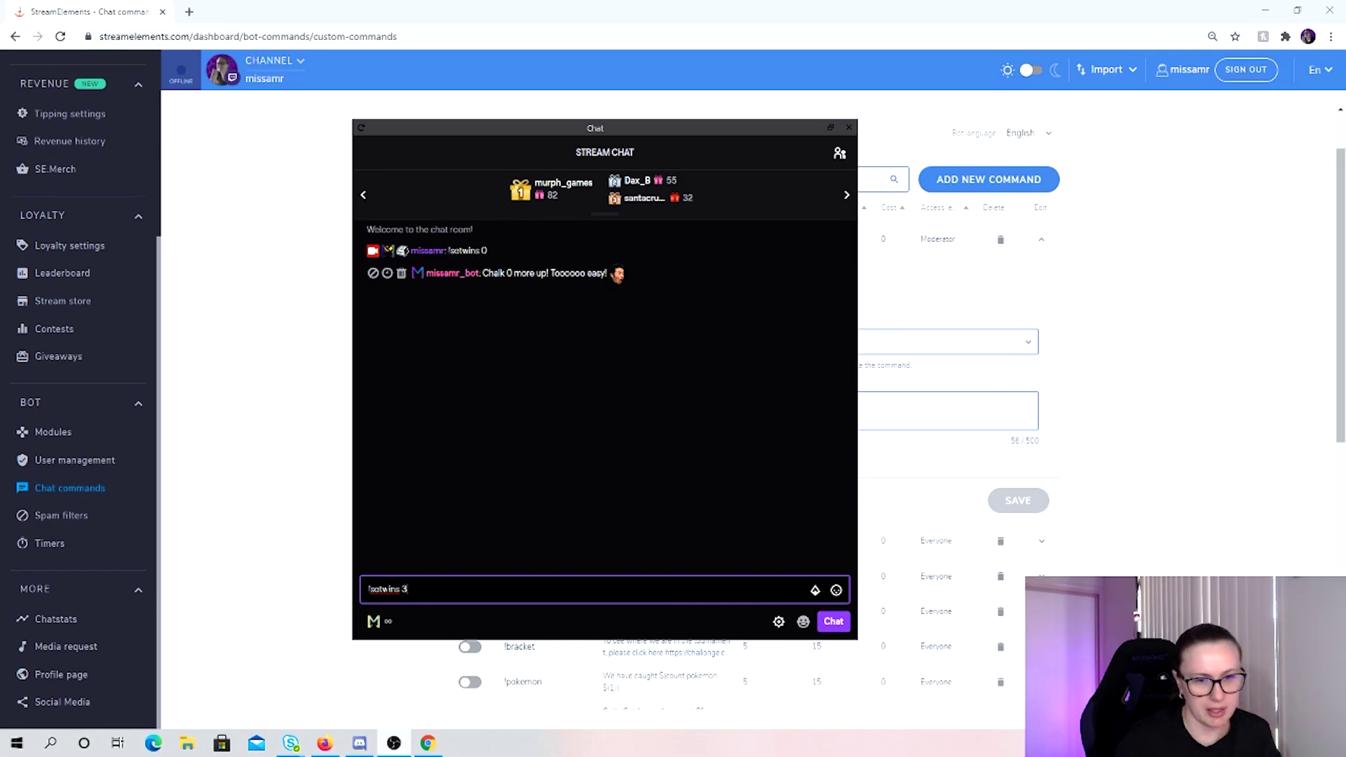
key("Return")
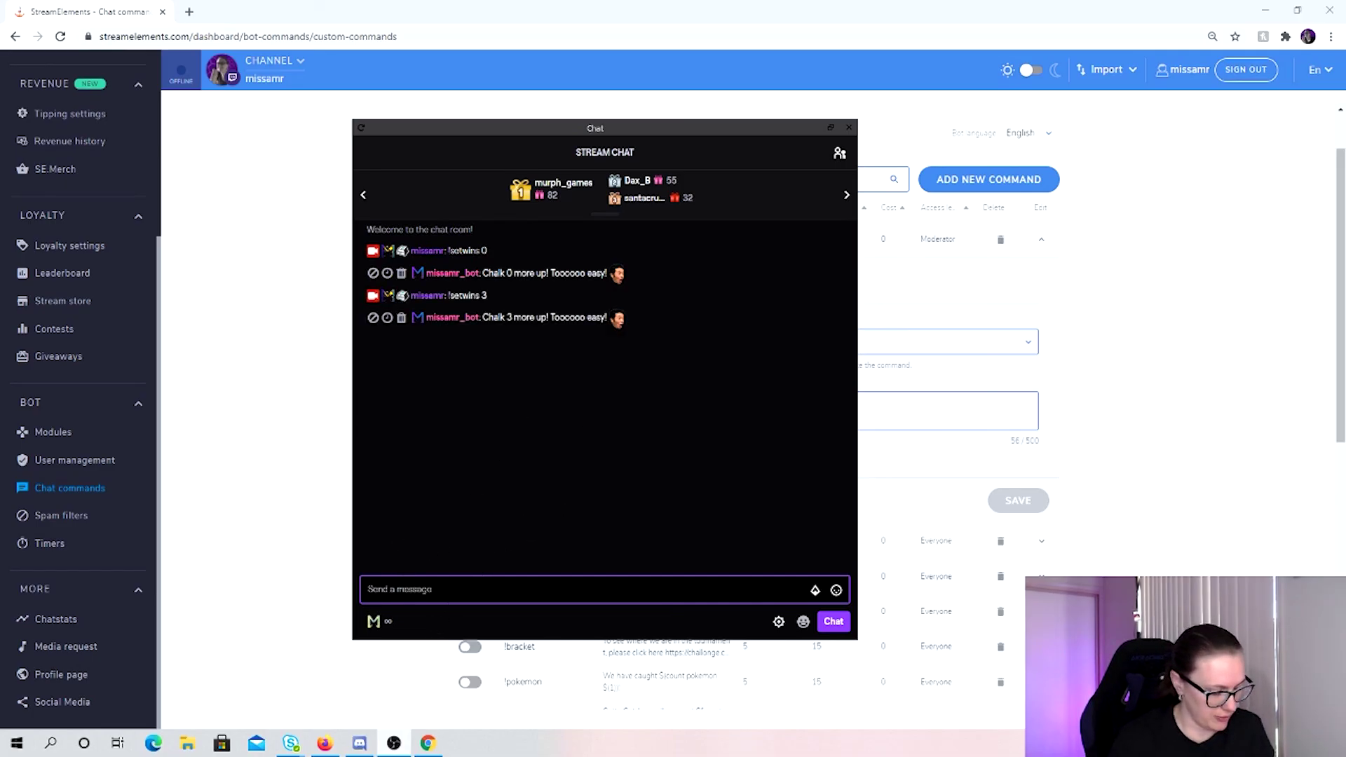
type("!wins")
key("Return")
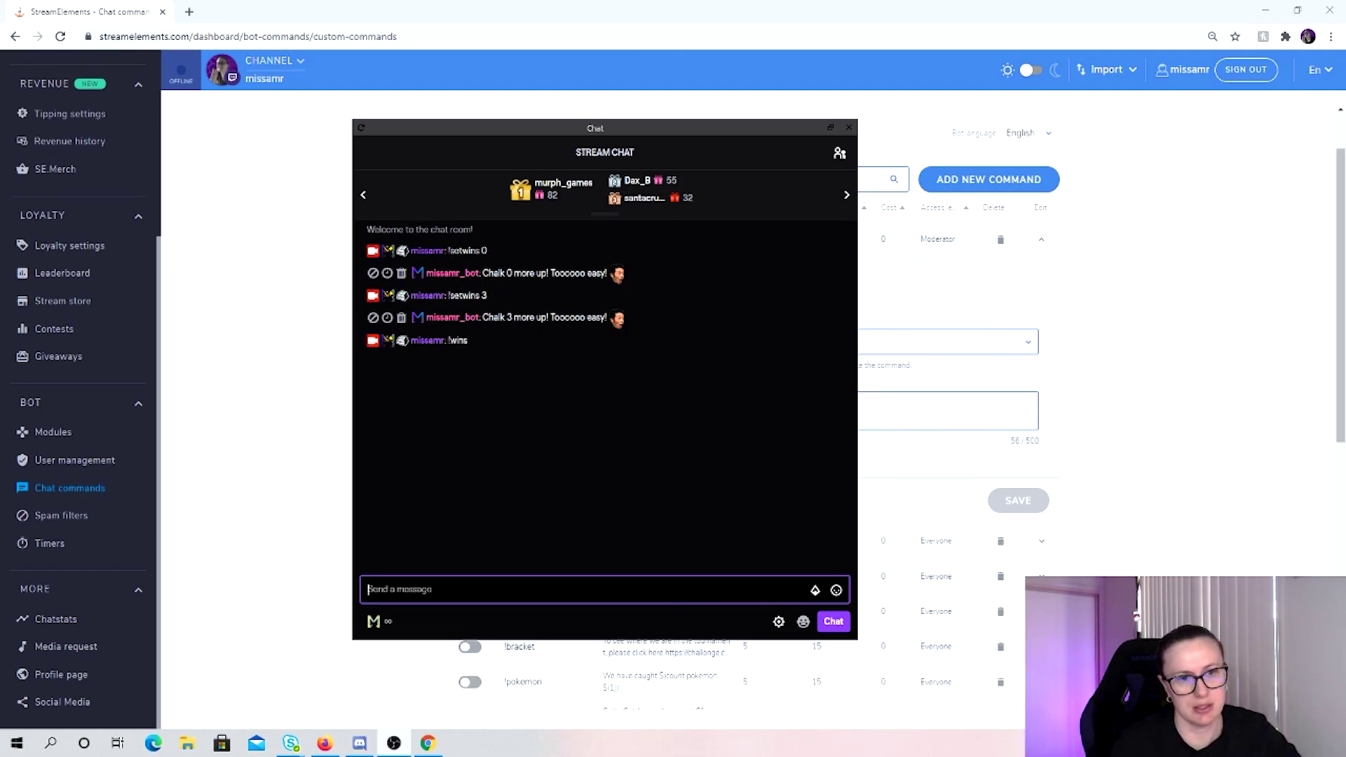
Ask 'Any wins tonight?' to trigger the keyword, then reset with !setwins 0.
scroll(953, 350, "down", 5)
type("Any wins tonight")
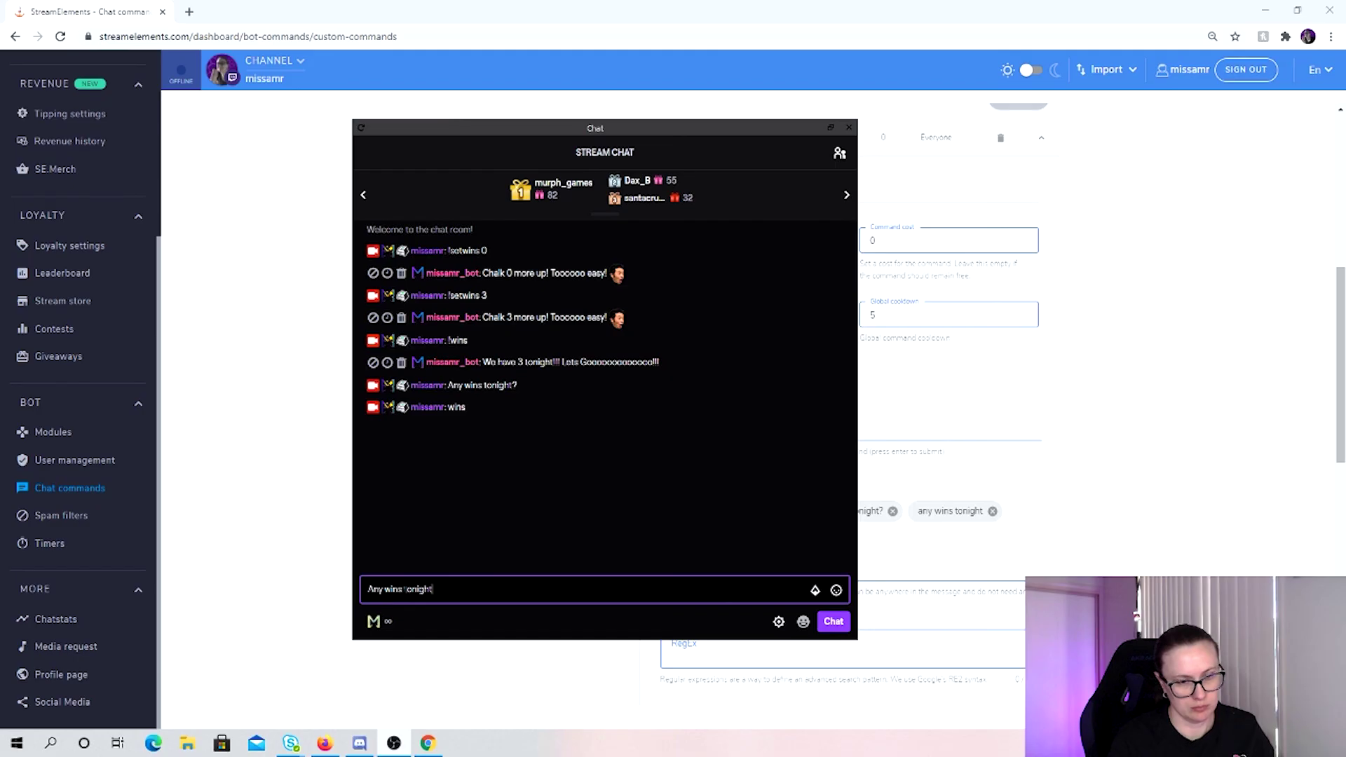
type("?")
key("Return")
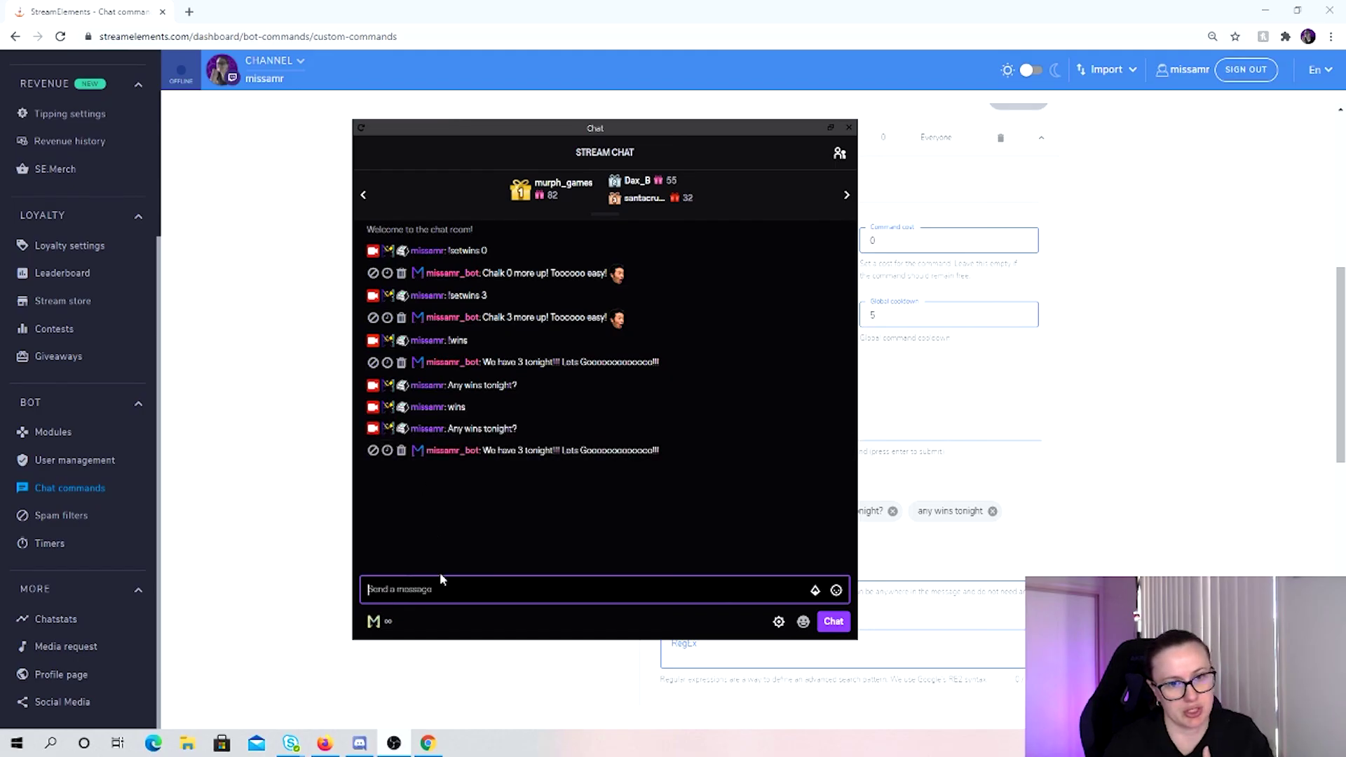
left_click(670, 153)
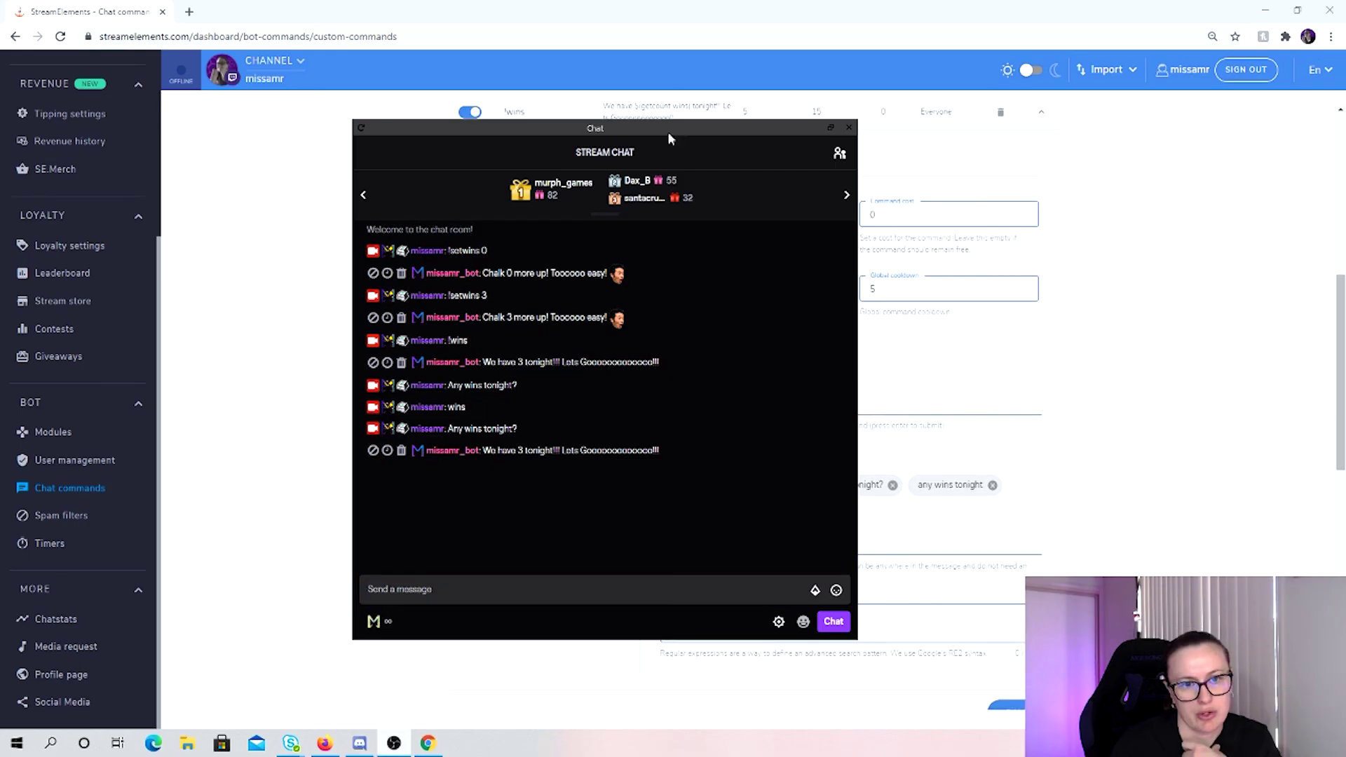
left_click(516, 589)
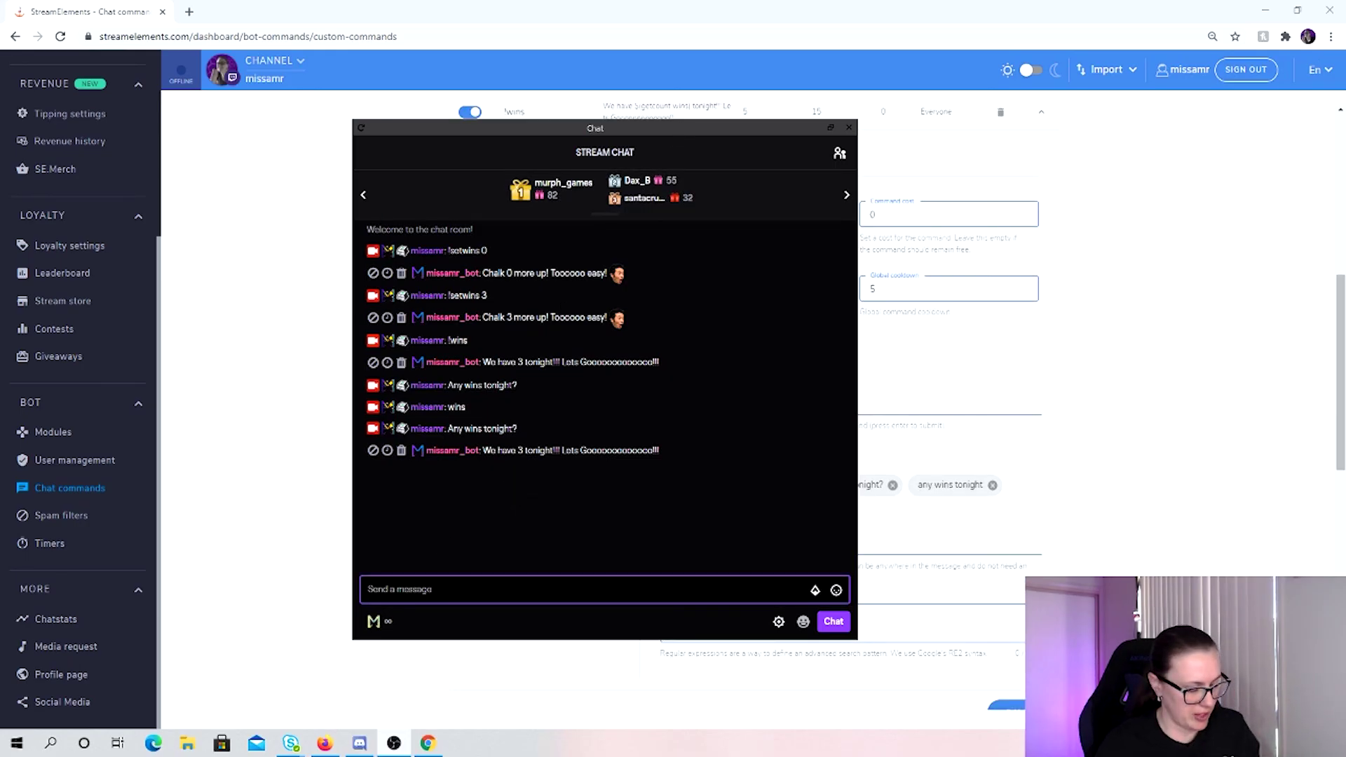
type("!set")
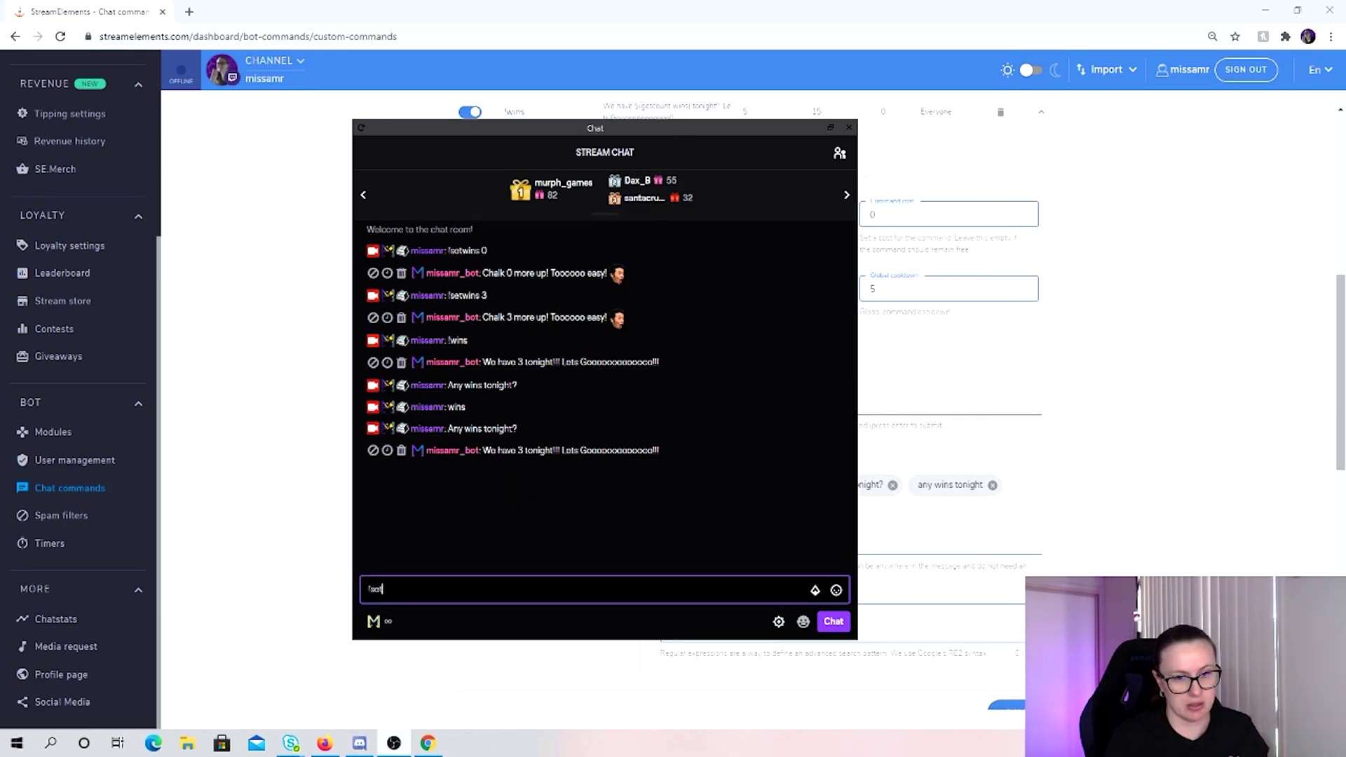
type("wins 0")
key("Return")
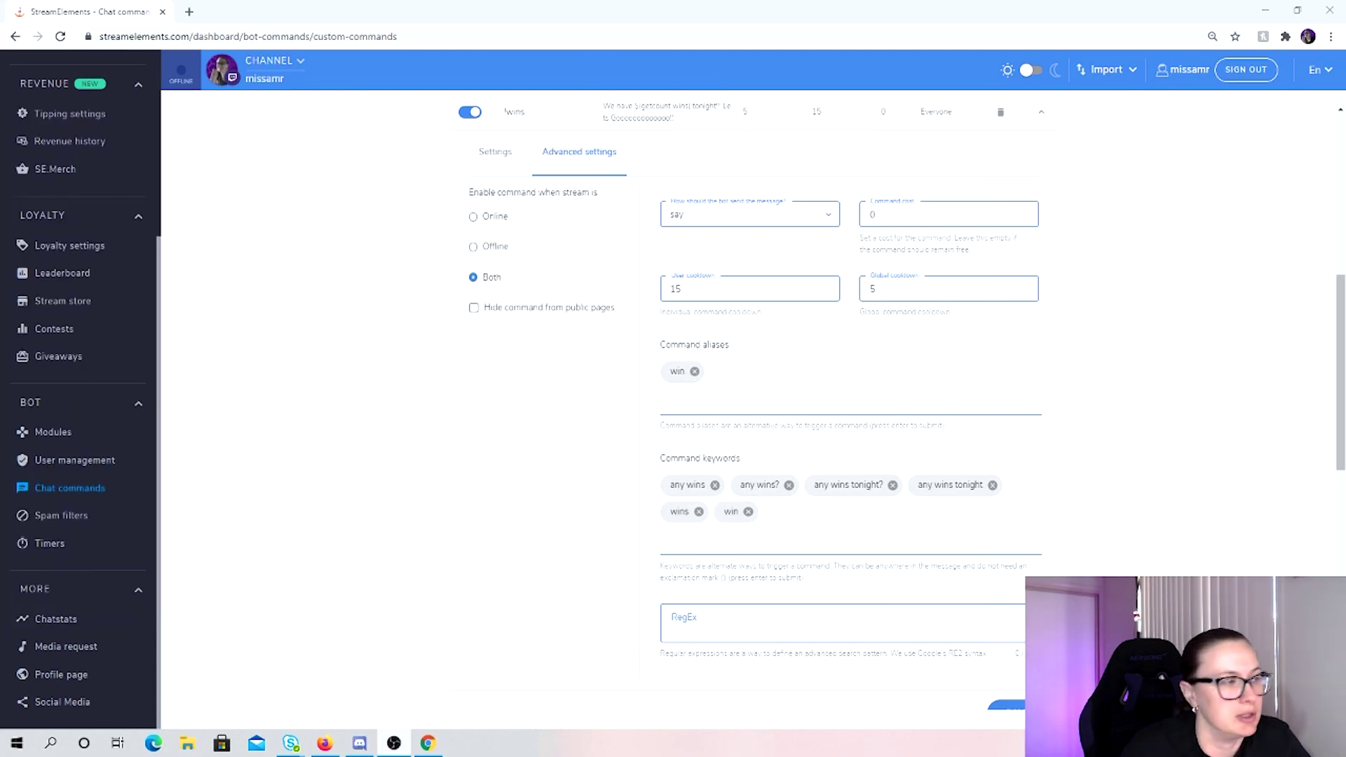
Review how the !setwins response uses the count variable, then collapse the command settings.
scroll(603, 302, "up", 5)
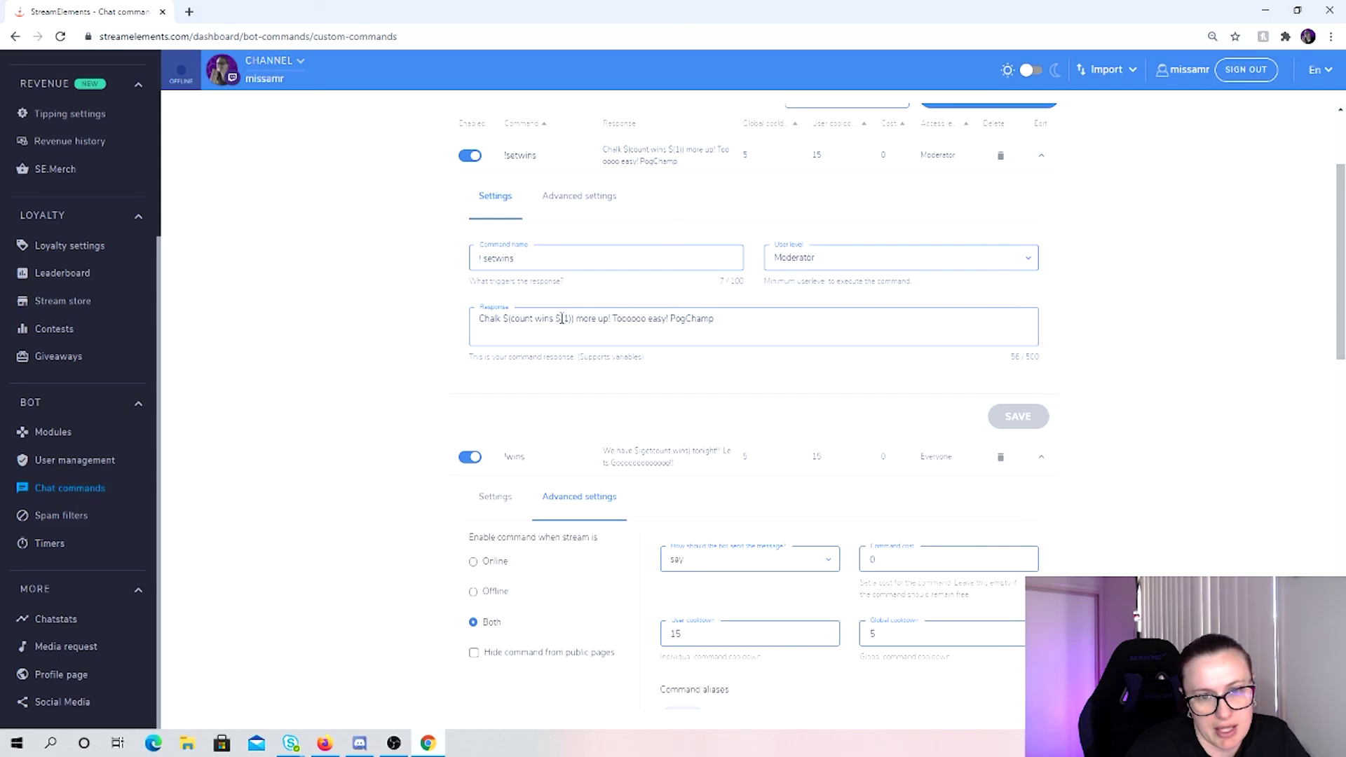
left_click(570, 319)
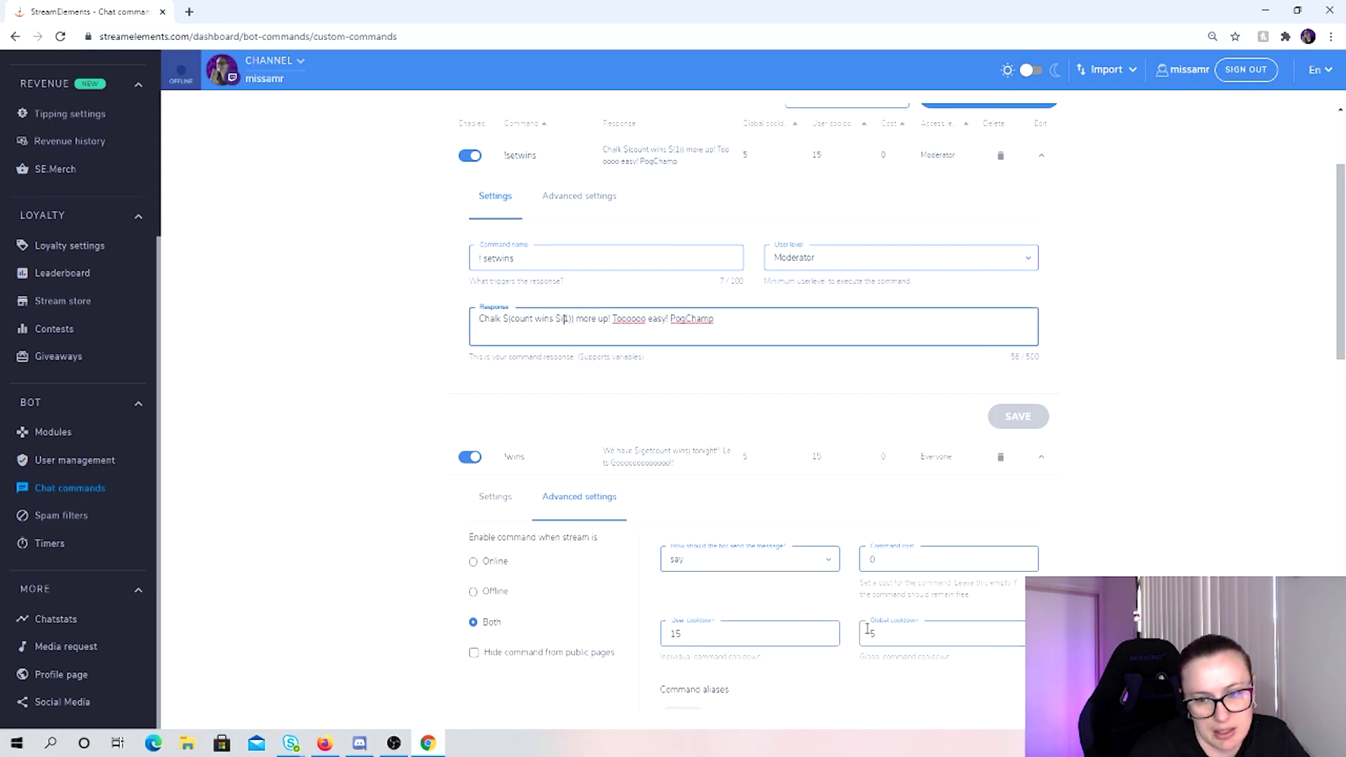
scroll(764, 563, "down", 4)
scroll(529, 345, "up", 2)
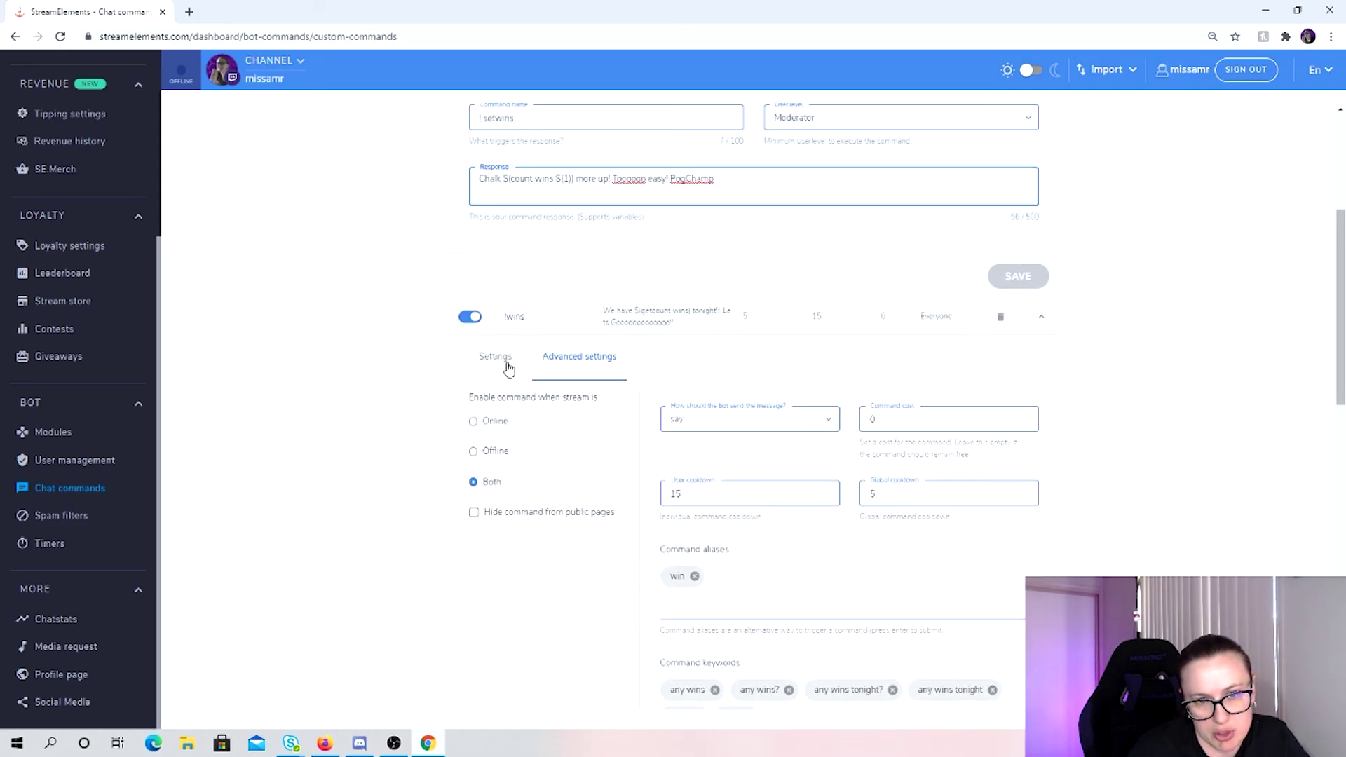
scroll(539, 308, "up", 3)
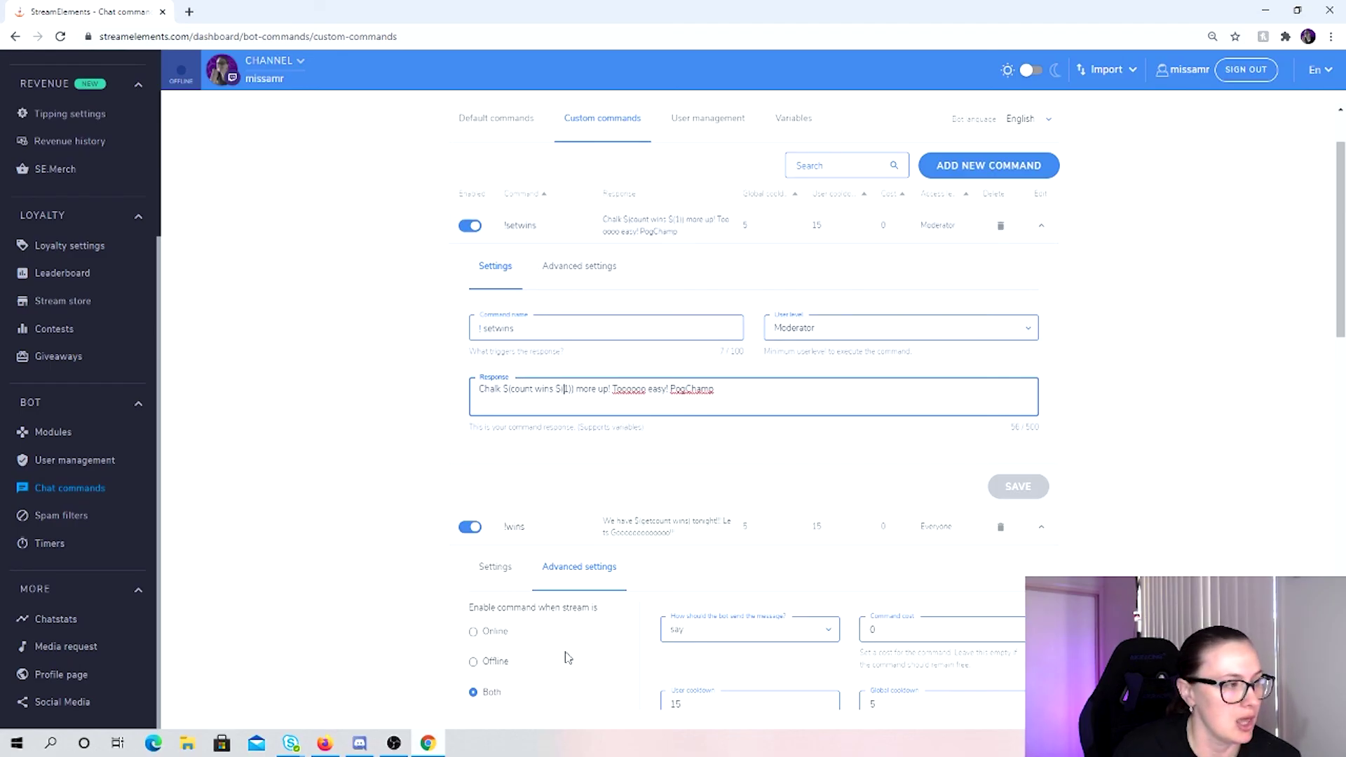
left_click(569, 527)
Inspect the !instagram command's response and its Instagram link, then collapse it.
left_click(634, 270)
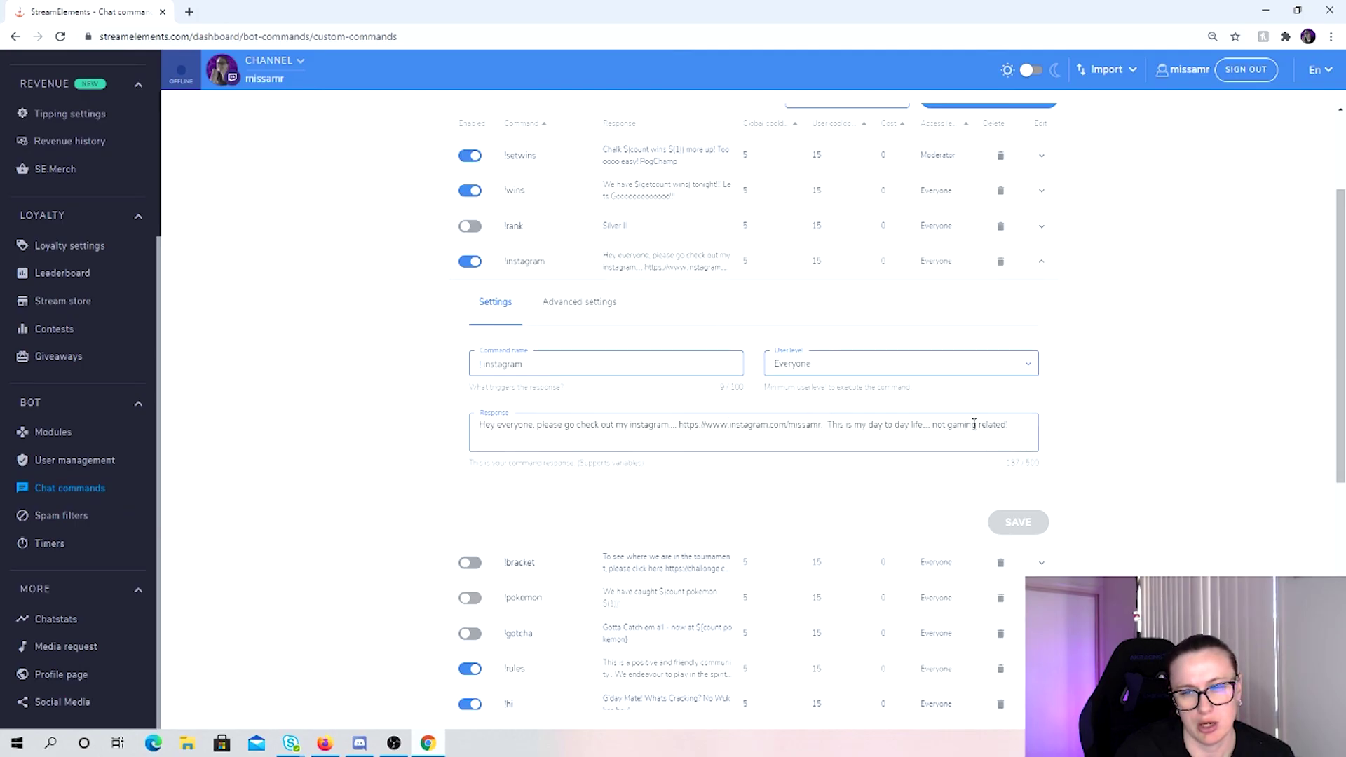
left_click_drag(822, 424, 679, 432)
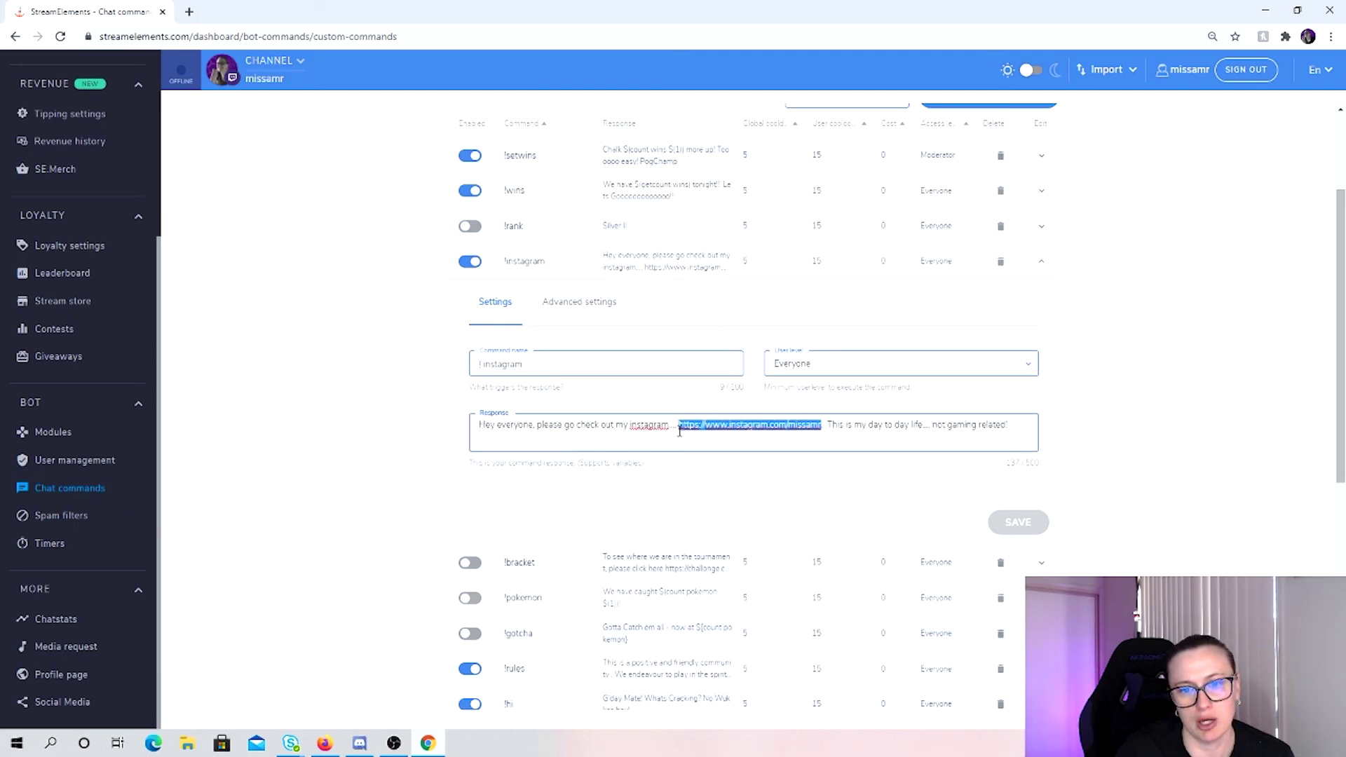
left_click(690, 449)
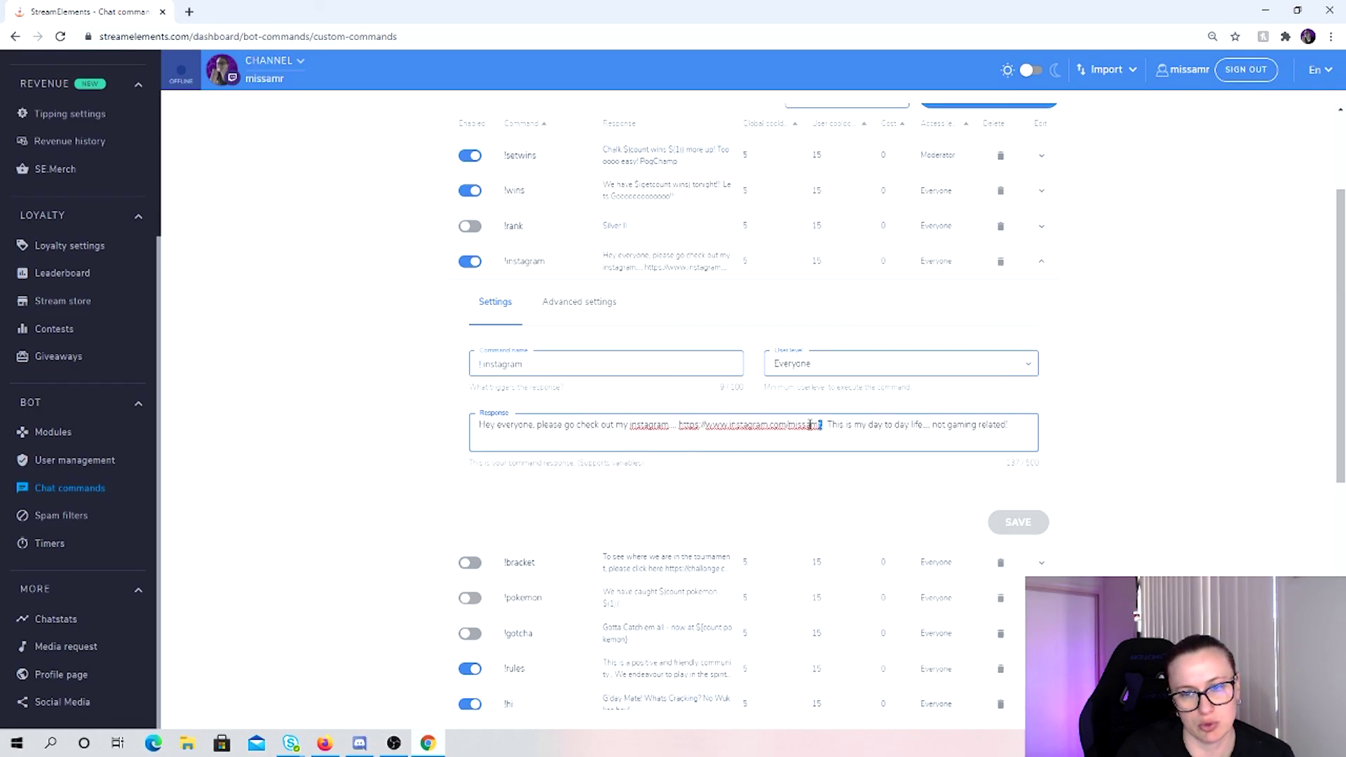
left_click_drag(811, 425, 678, 430)
left_click(580, 441)
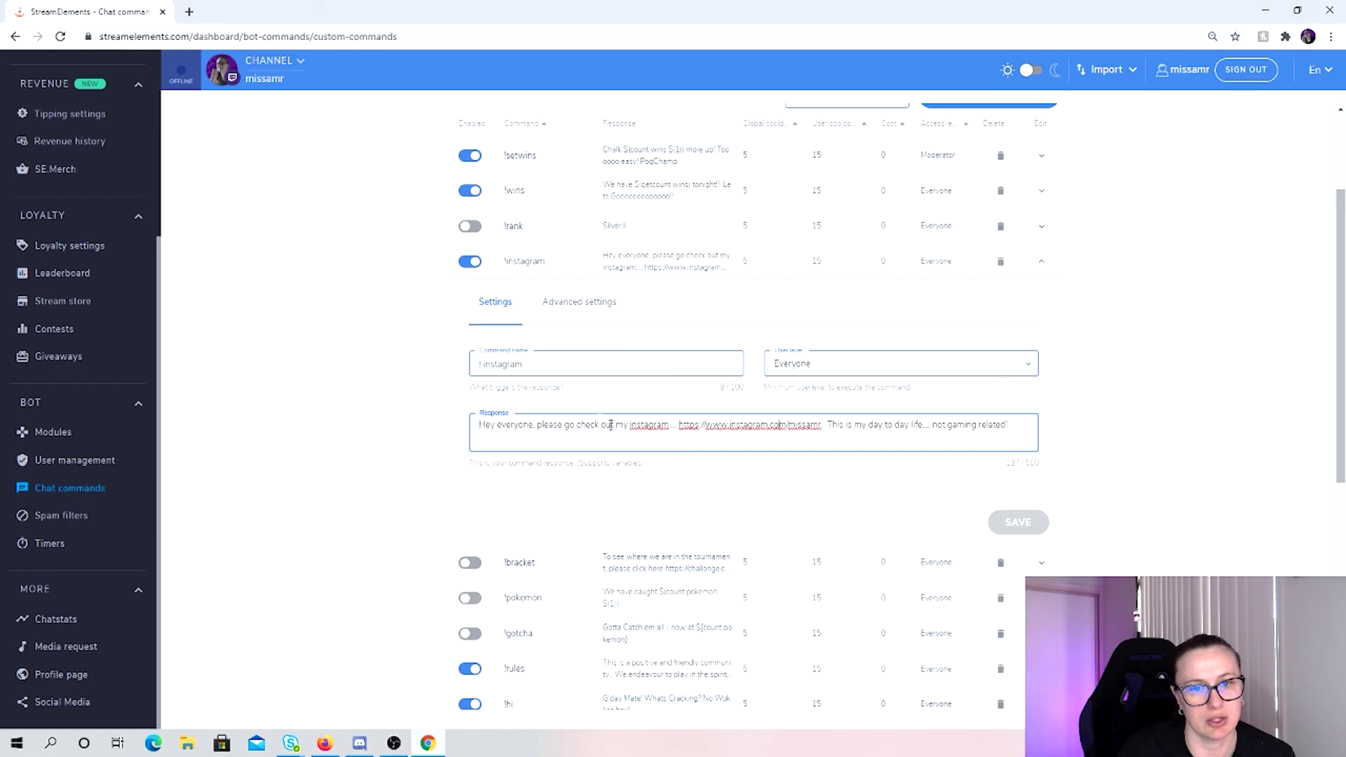
left_click(532, 267)
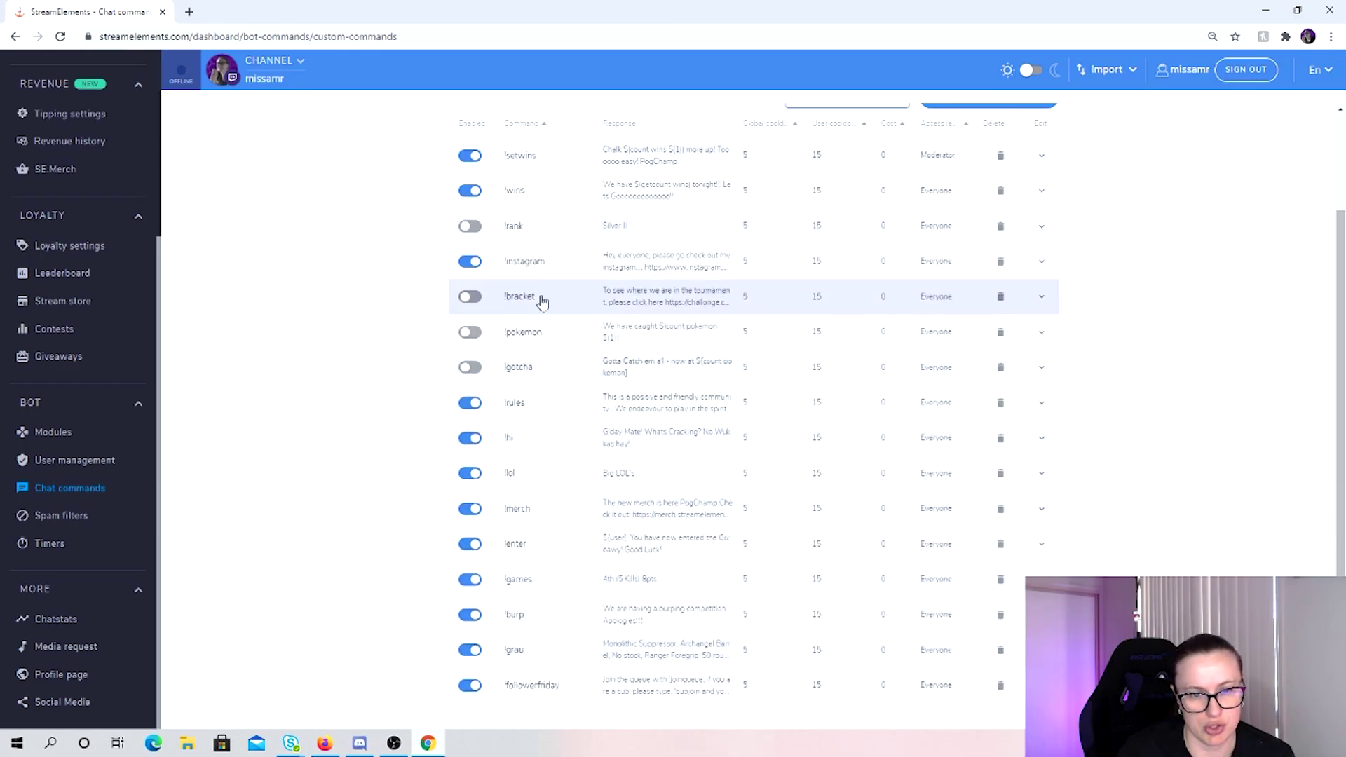
Look over the !bracket and !grau commands, then show the User management bot users list.
left_click(640, 300)
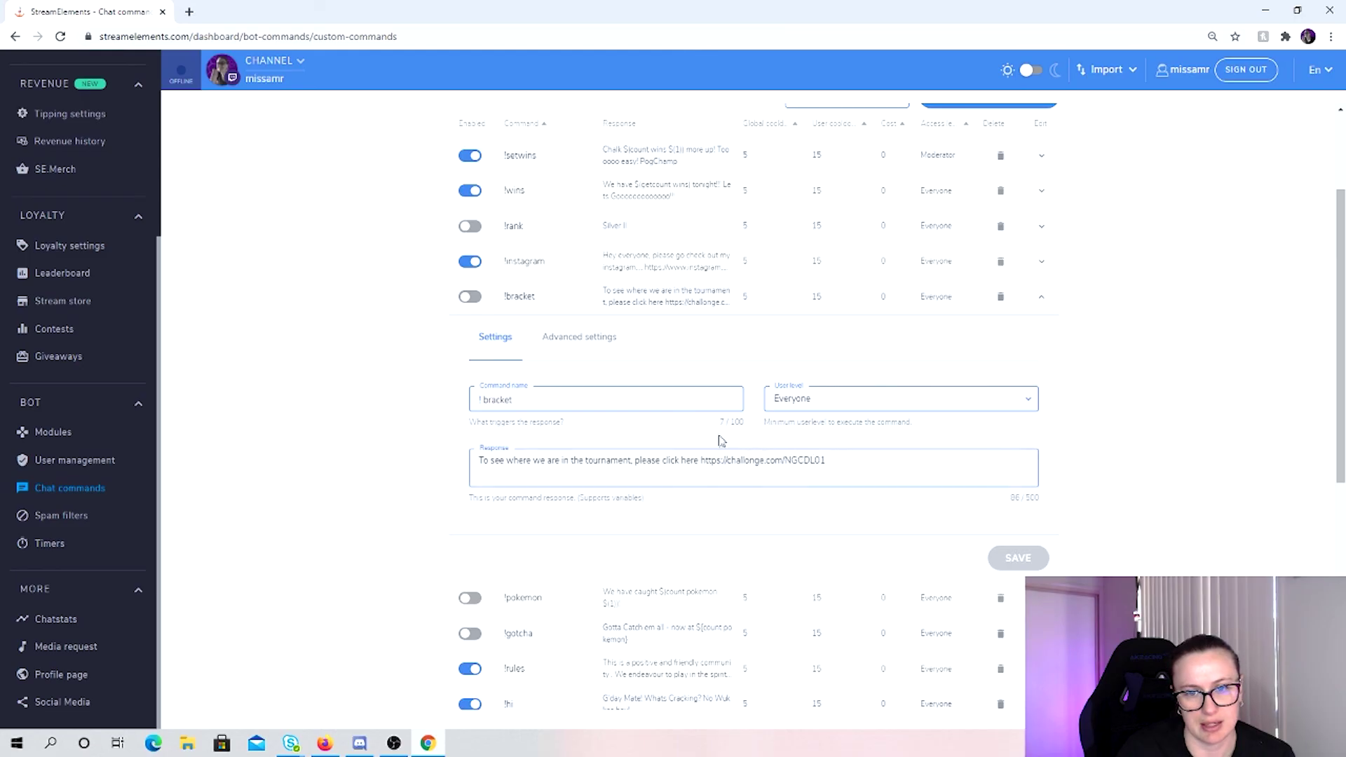
left_click(673, 300)
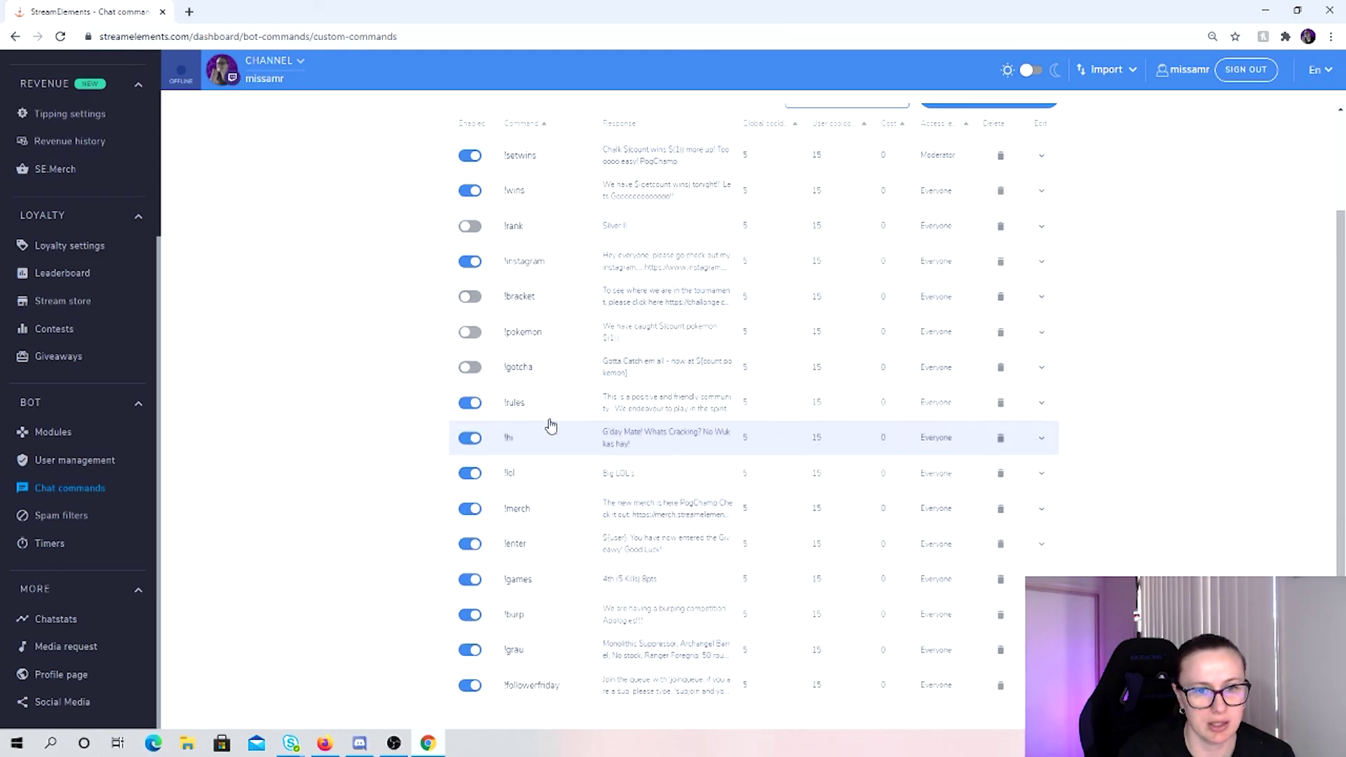
scroll(531, 370, "down", 2)
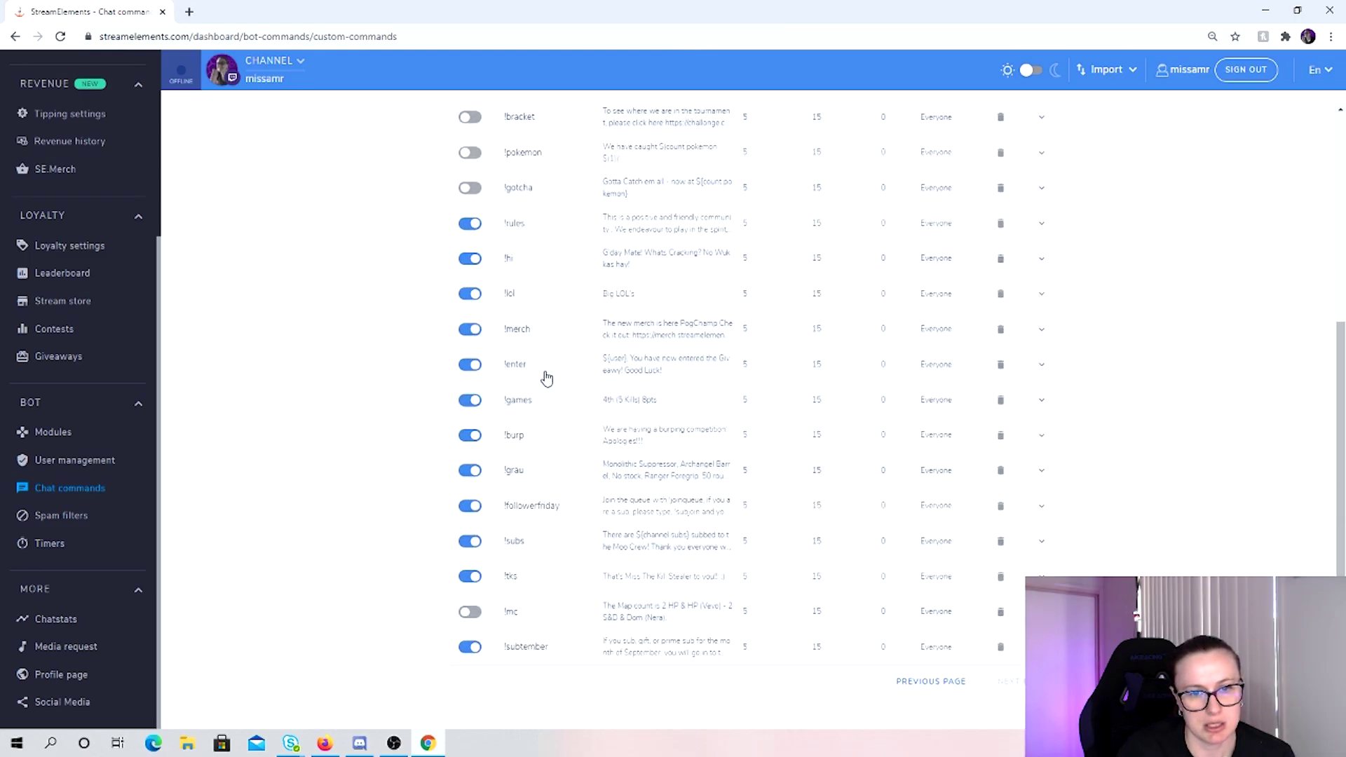
left_click(642, 471)
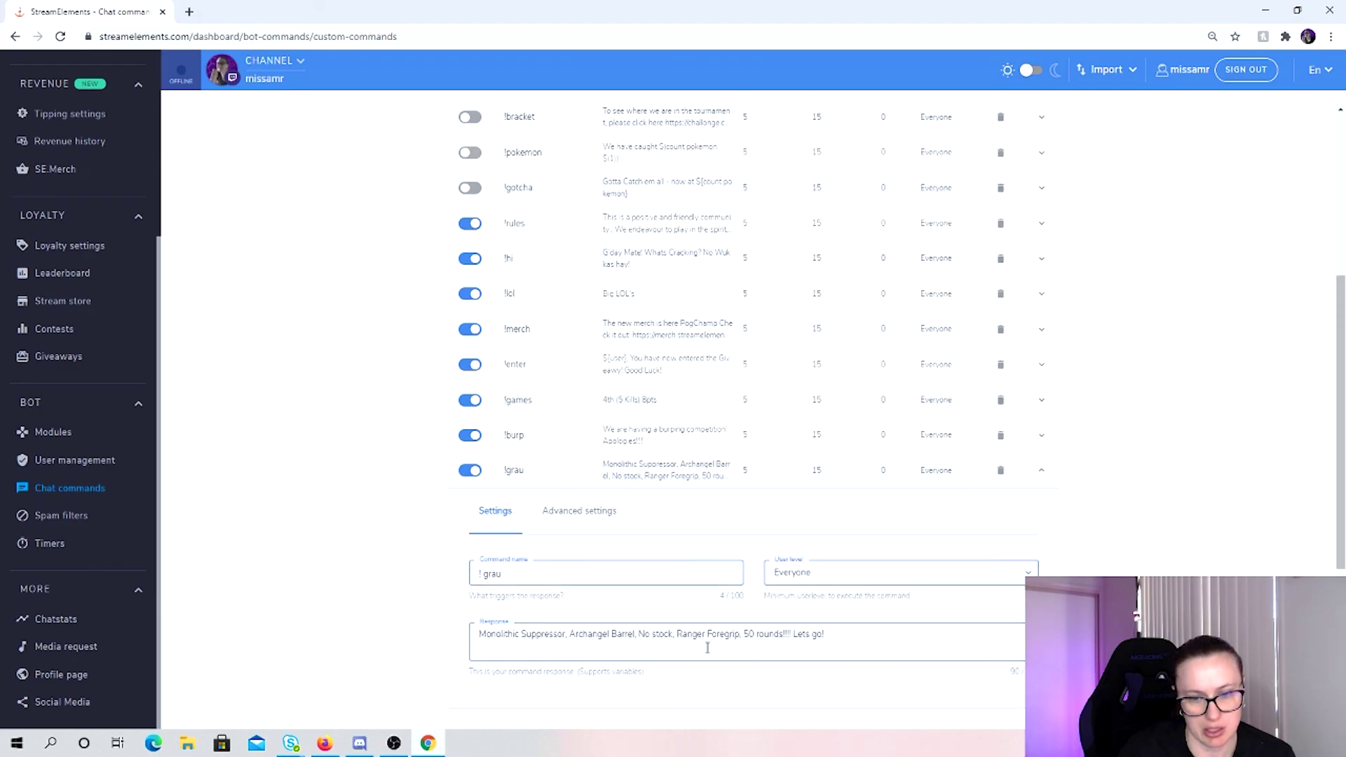
left_click(670, 474)
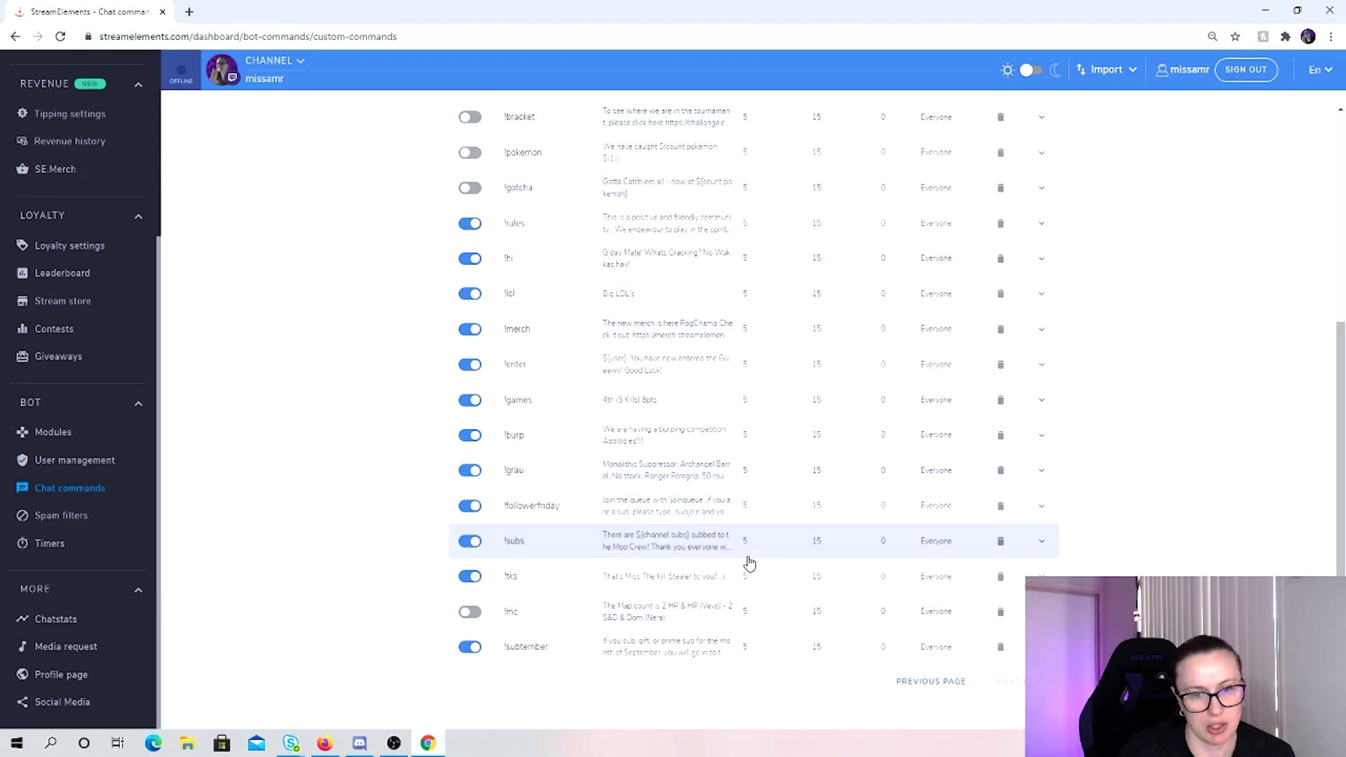
left_click(666, 471)
scroll(625, 615, "down", 2)
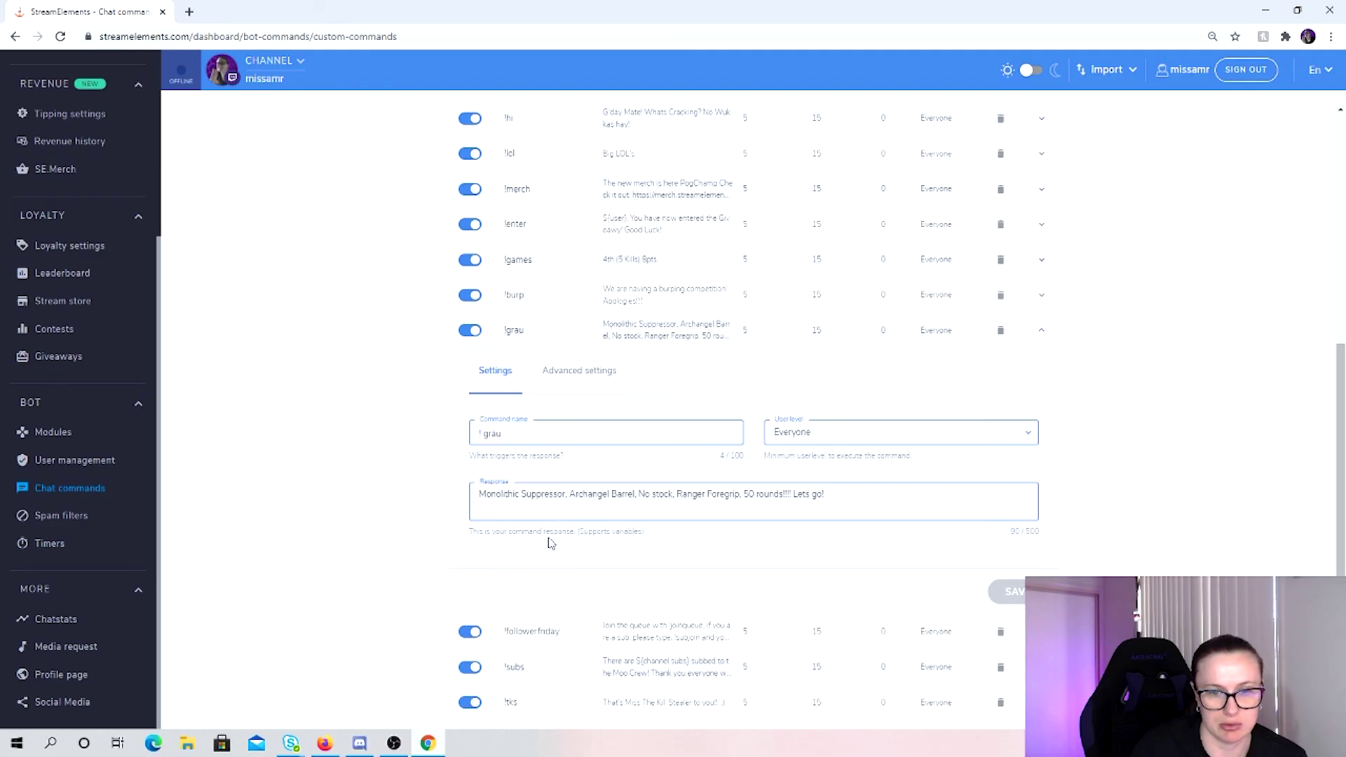
scroll(617, 455, "up", 7)
left_click(701, 205)
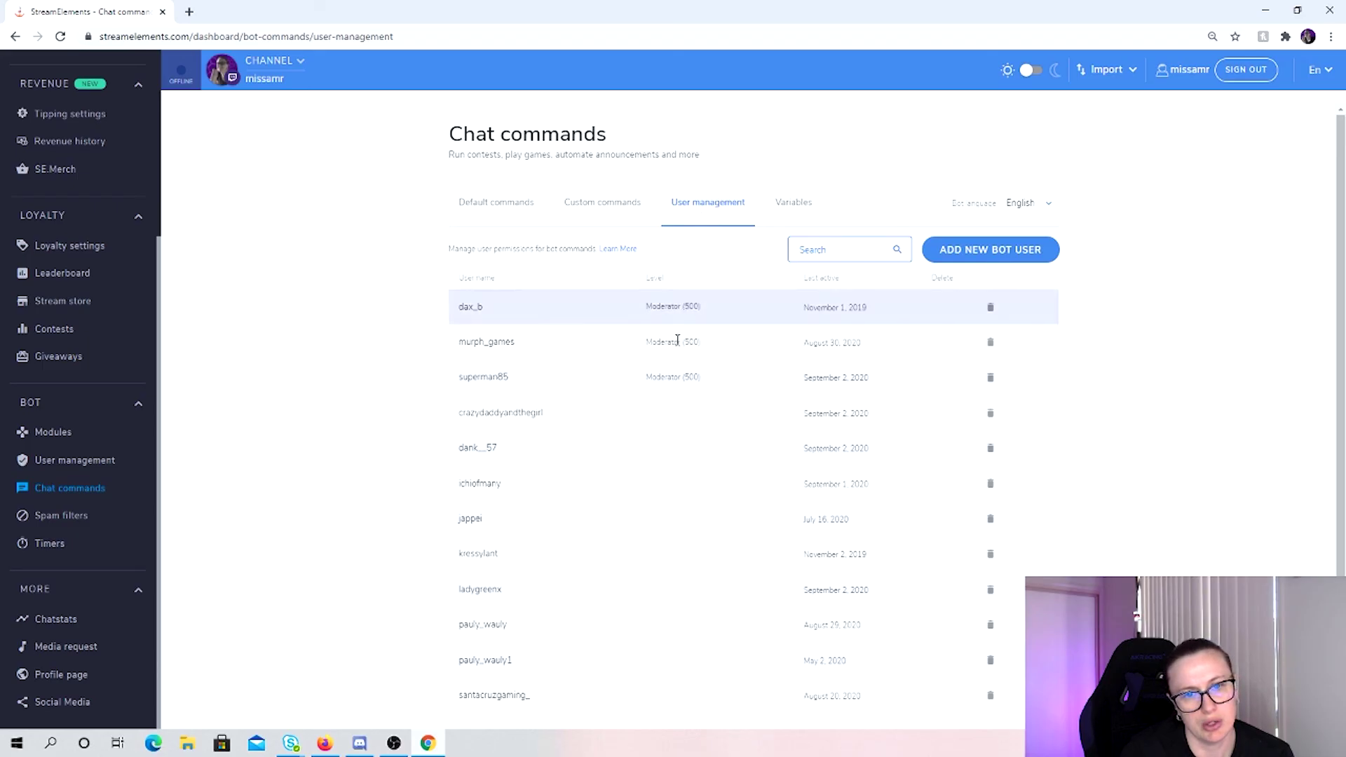
Browse the Variables tab's table down to the ${count <name> <value>} variable.
left_click(799, 208)
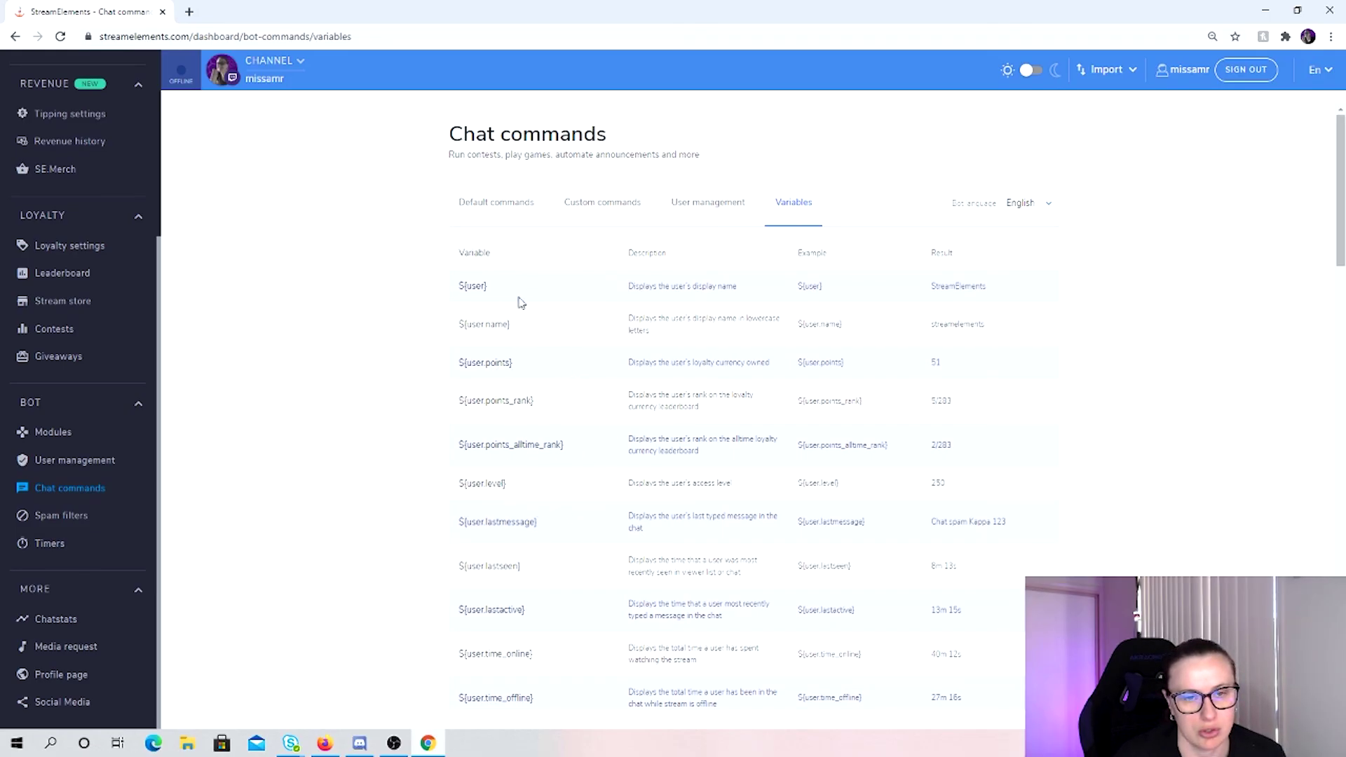
scroll(517, 337, "down", 15)
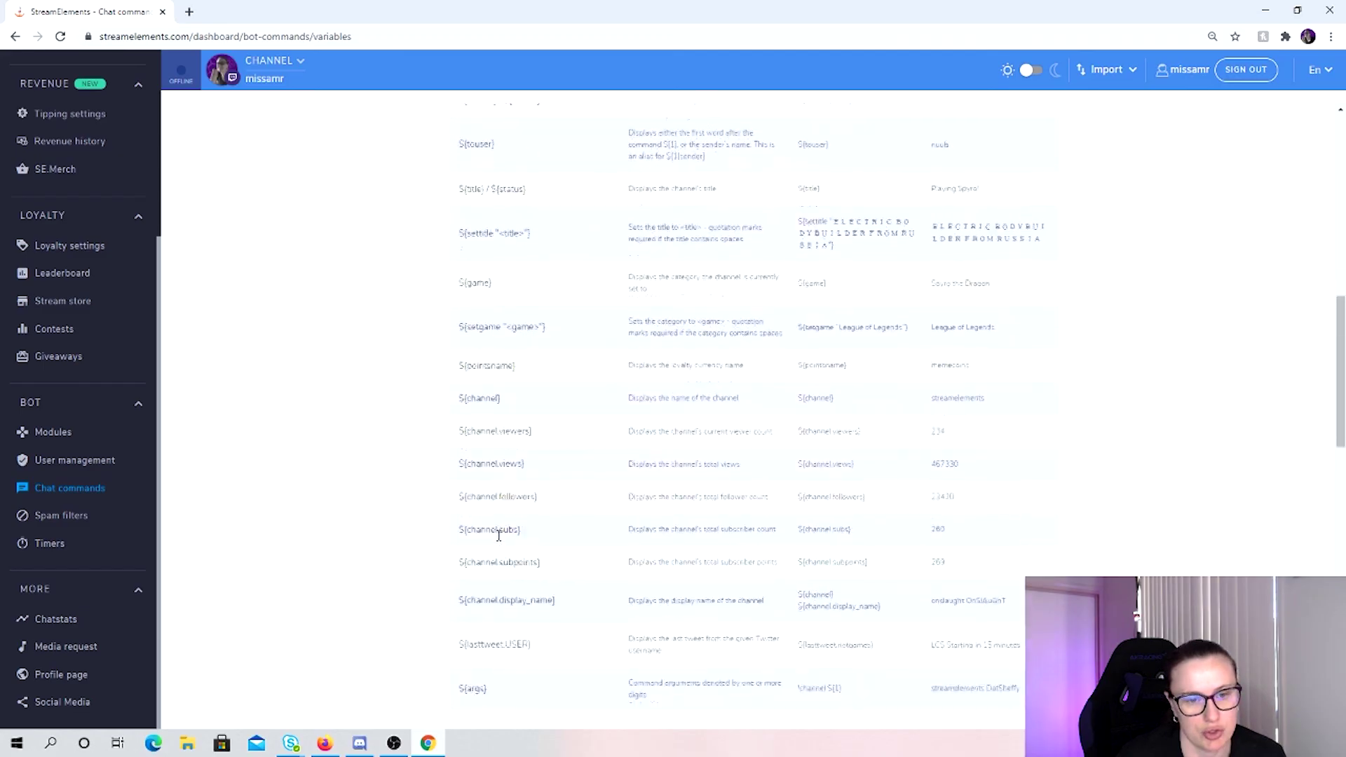
scroll(567, 475, "down", 3)
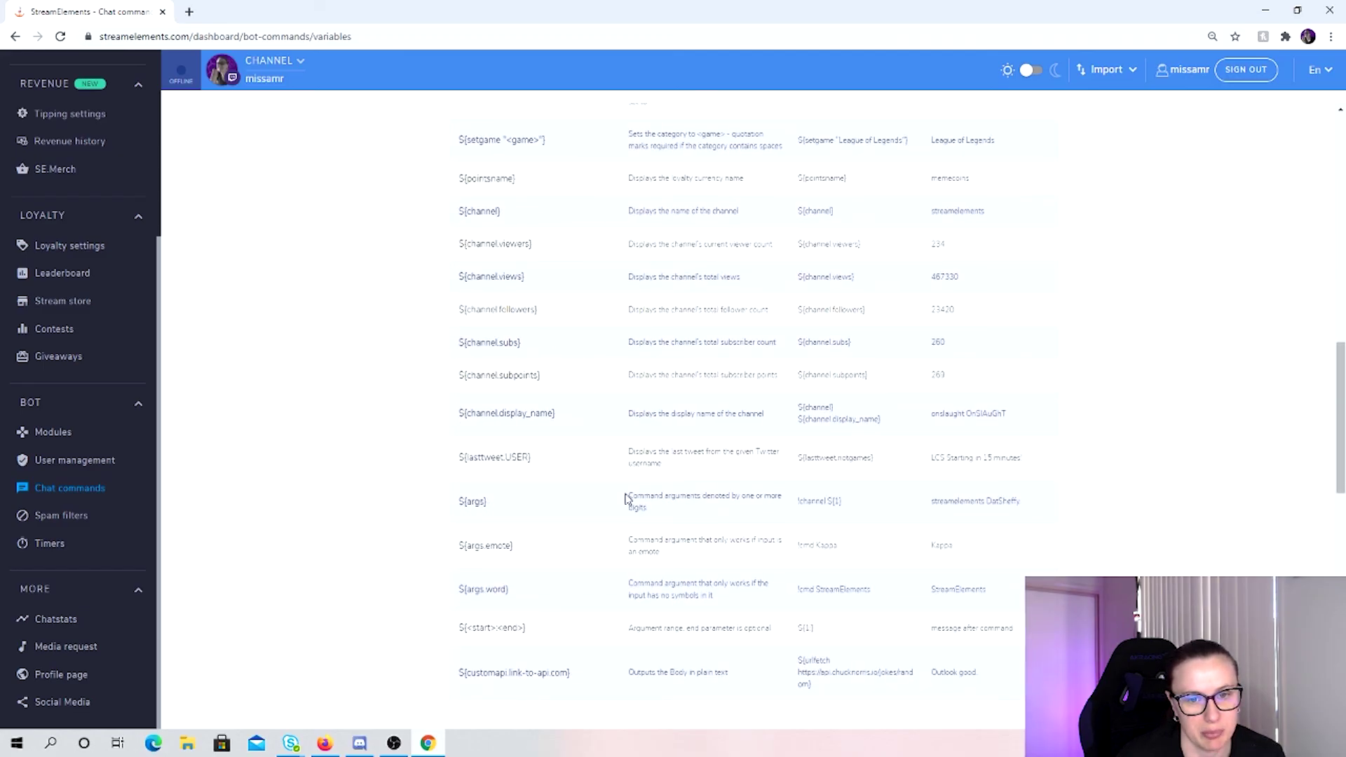
scroll(526, 586, "down", 6)
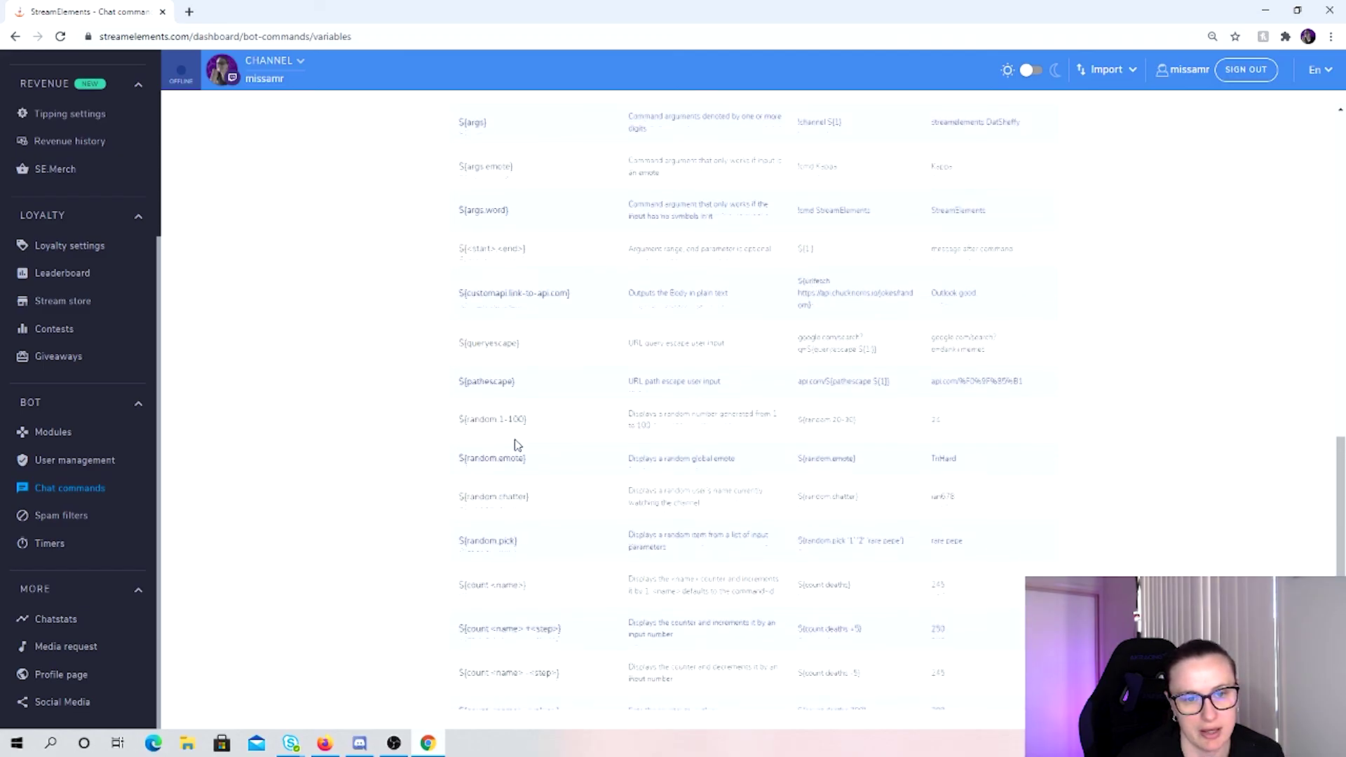
scroll(518, 445, "down", 7)
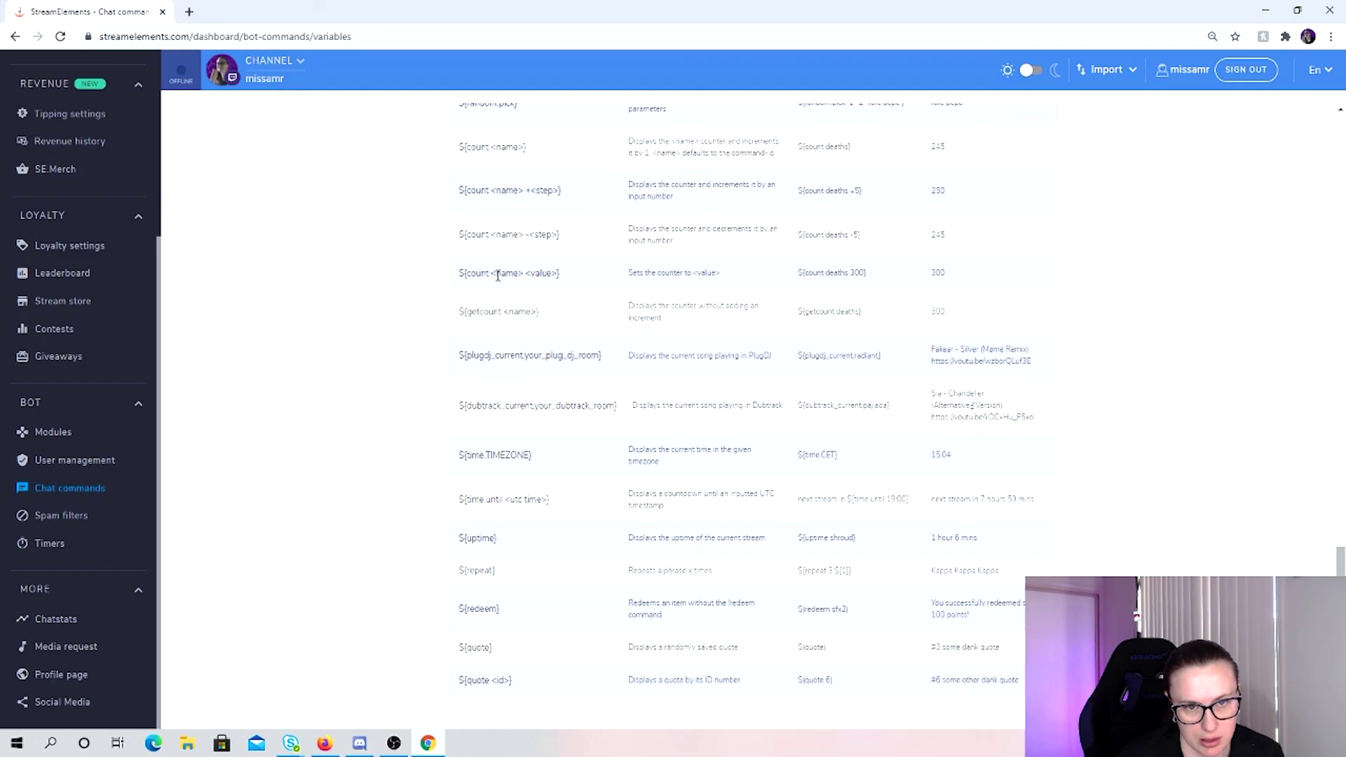
left_click_drag(501, 275, 519, 274)
left_click(516, 275)
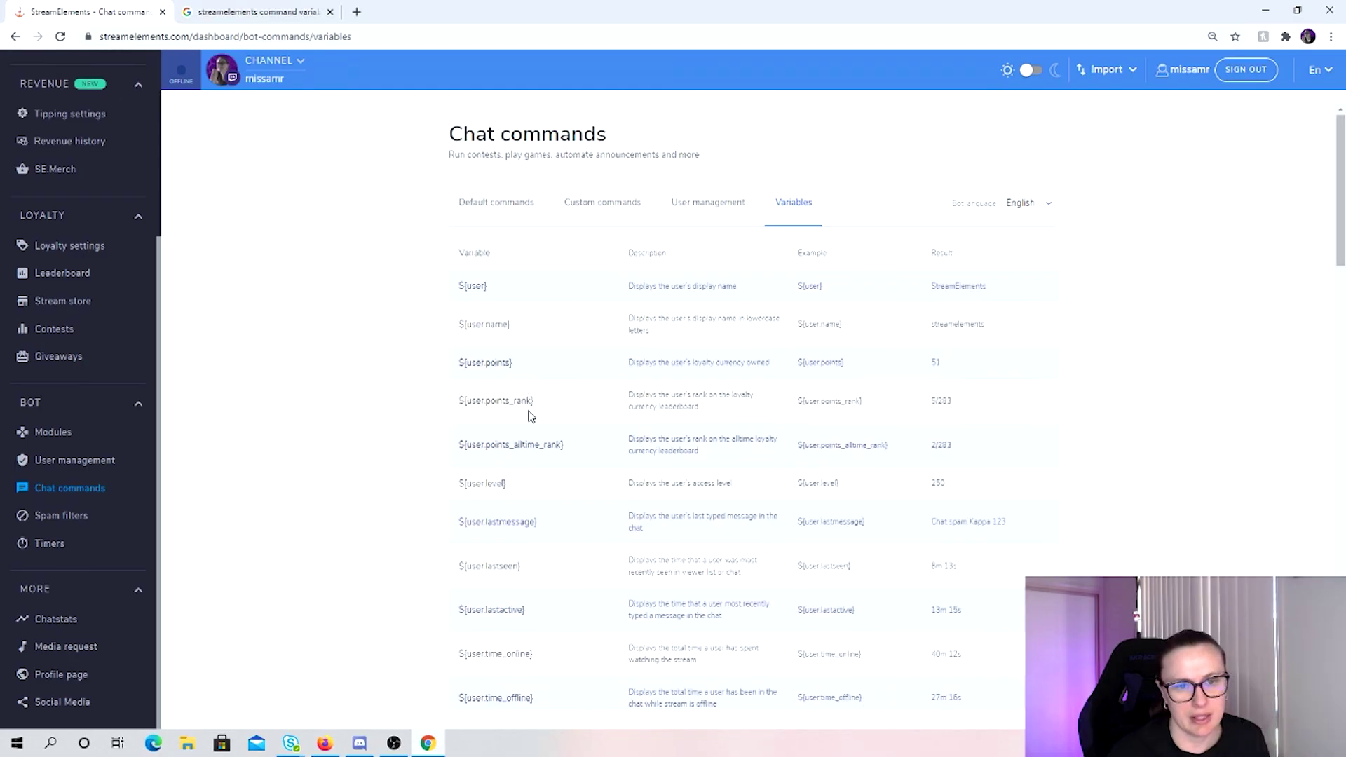
Return to the Custom commands list and scroll to find !shoutout.
left_click(598, 212)
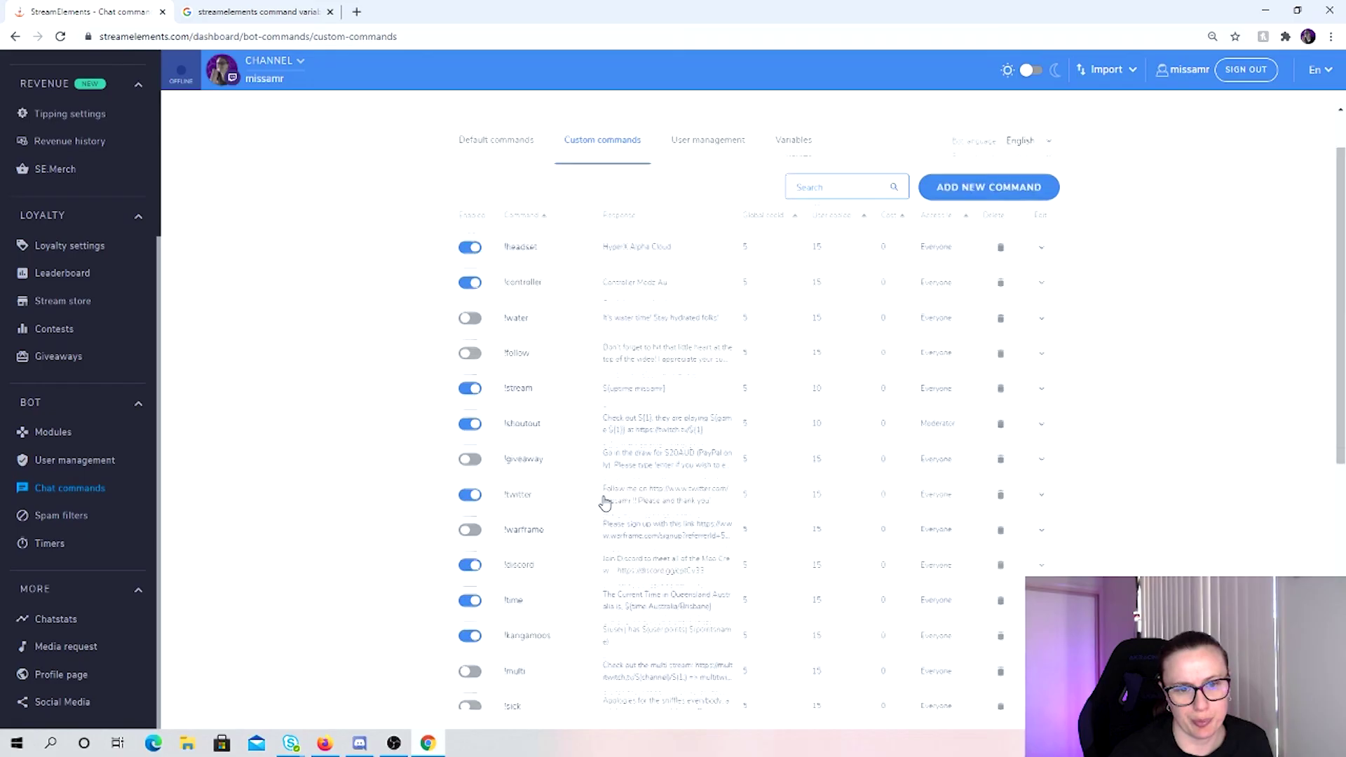
scroll(603, 491, "down", 7)
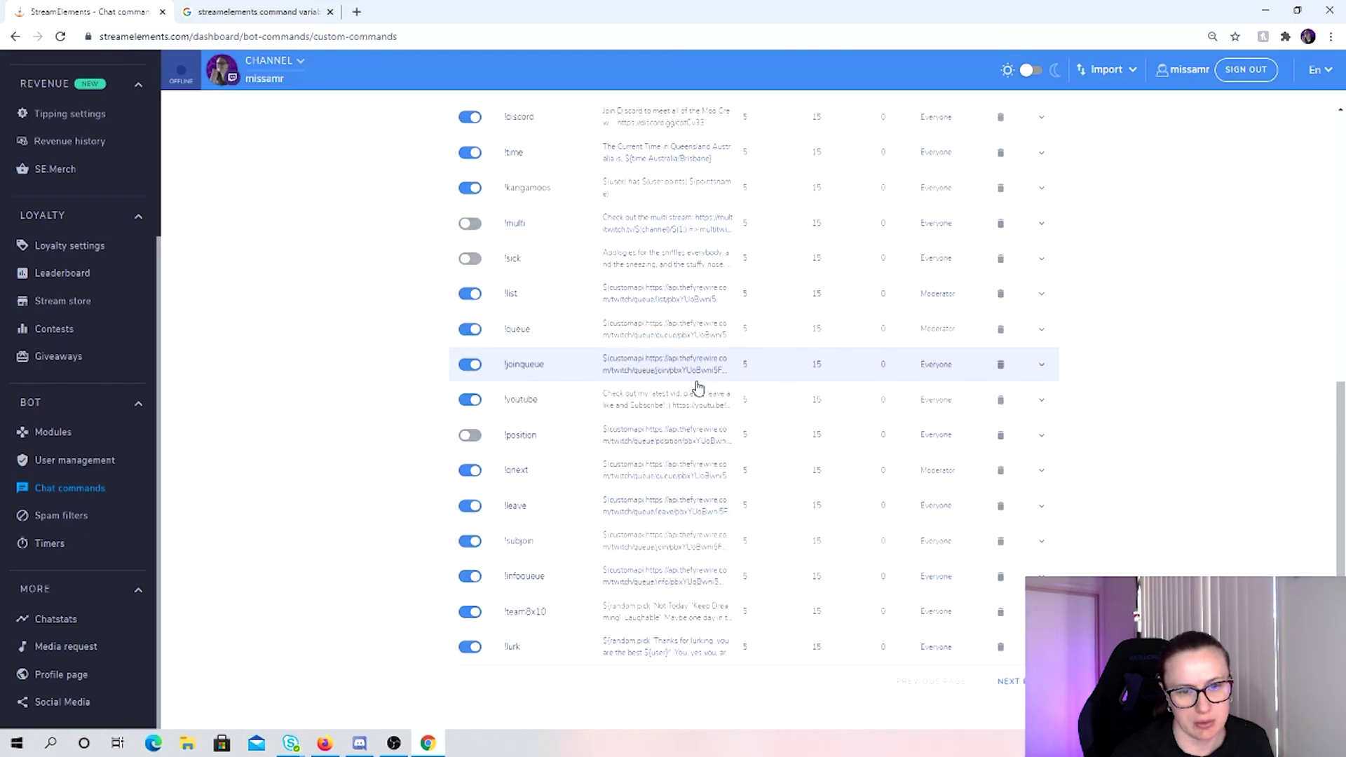
scroll(694, 385, "up", 5)
scroll(793, 541, "down", 5)
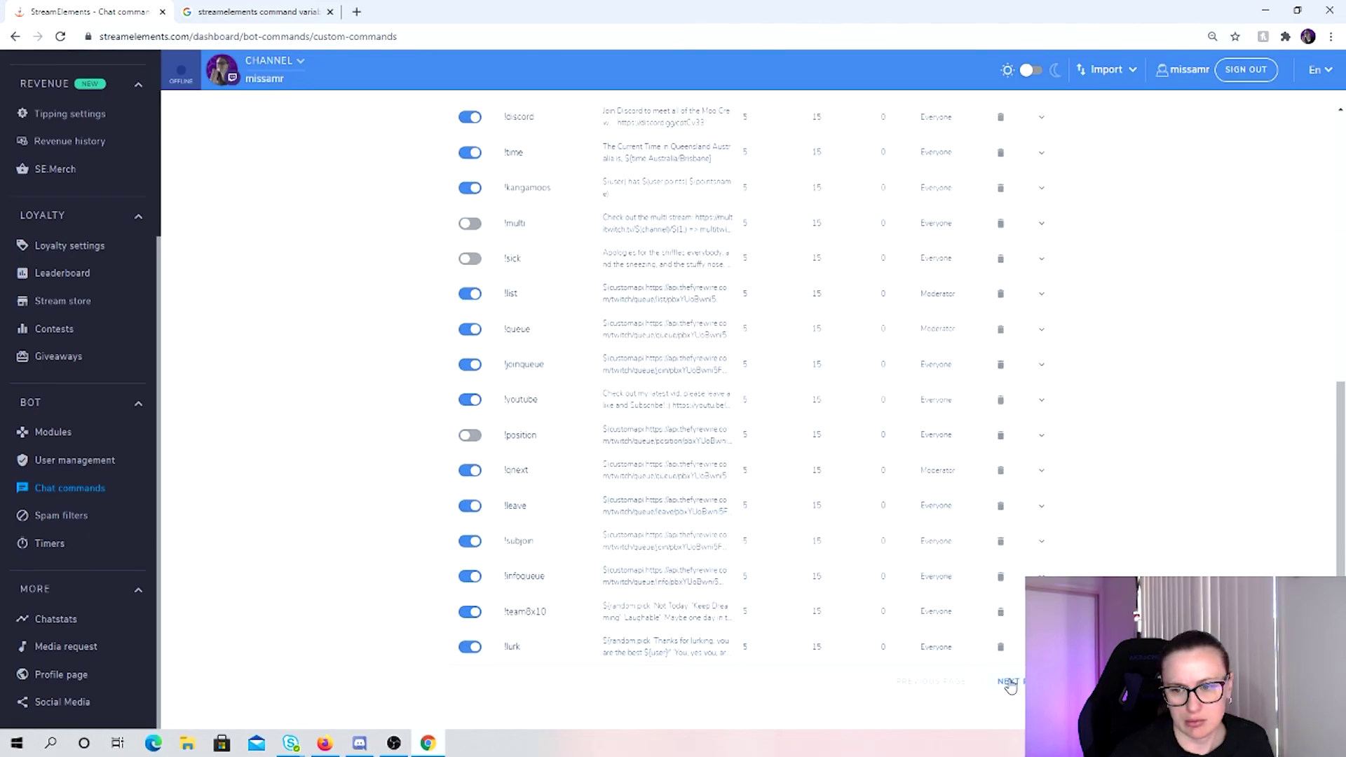
scroll(558, 441, "up", 5)
scroll(558, 421, "up", 2)
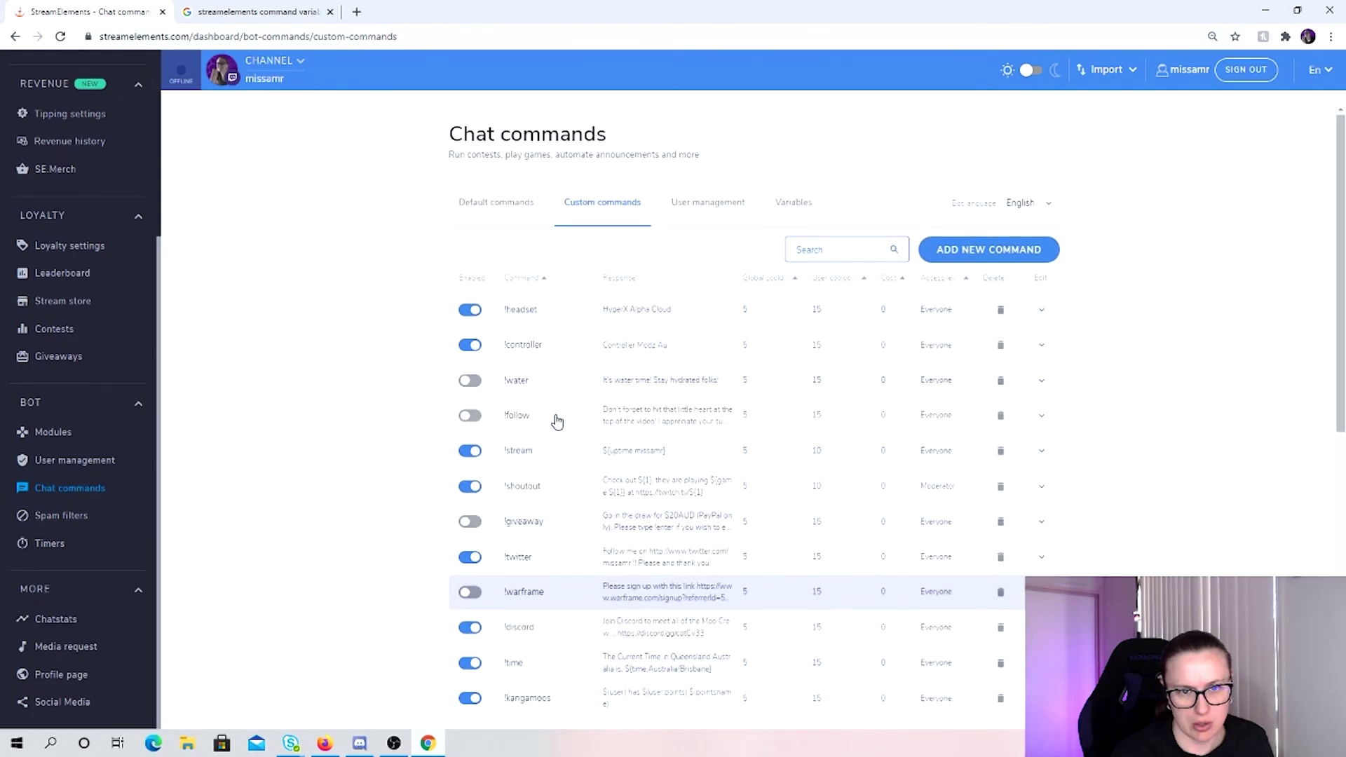
Expand !shoutout and inspect its command name and response text.
left_click(621, 489)
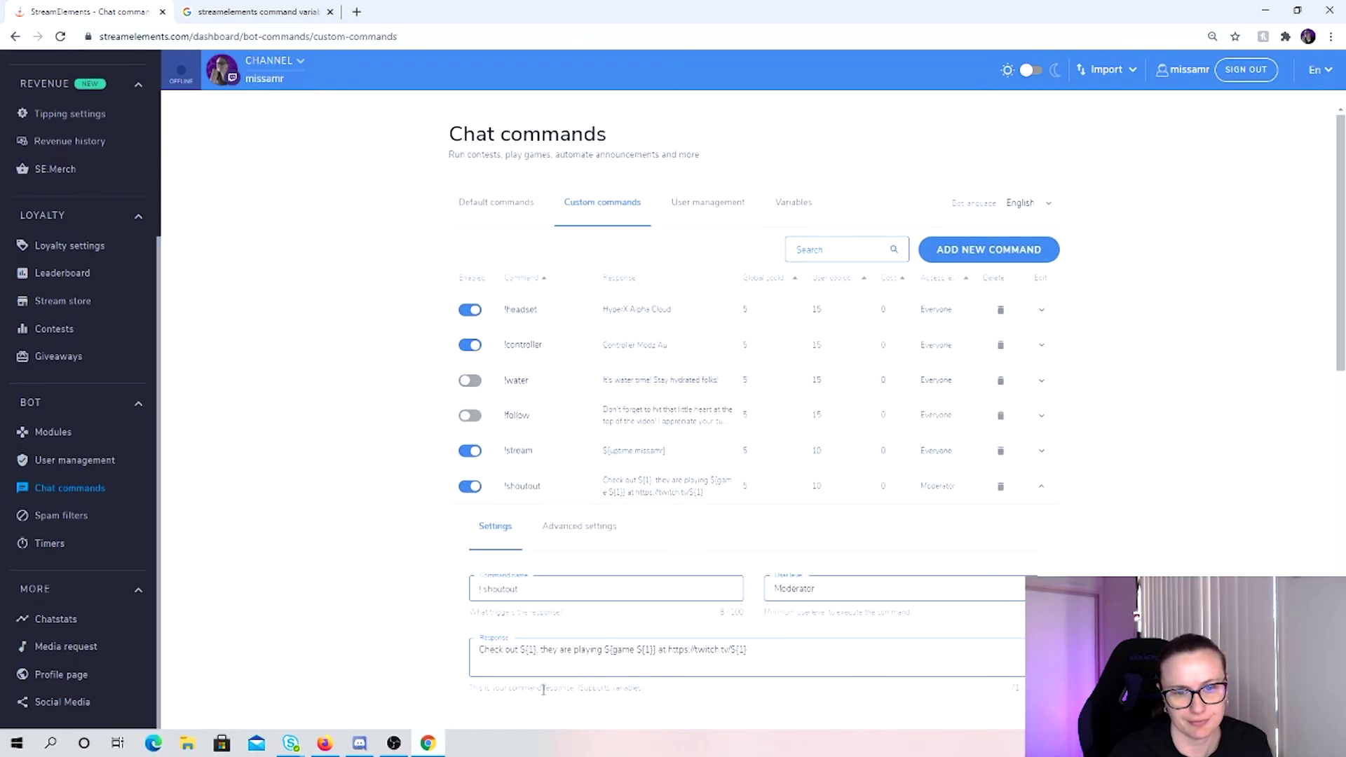
left_click(531, 649)
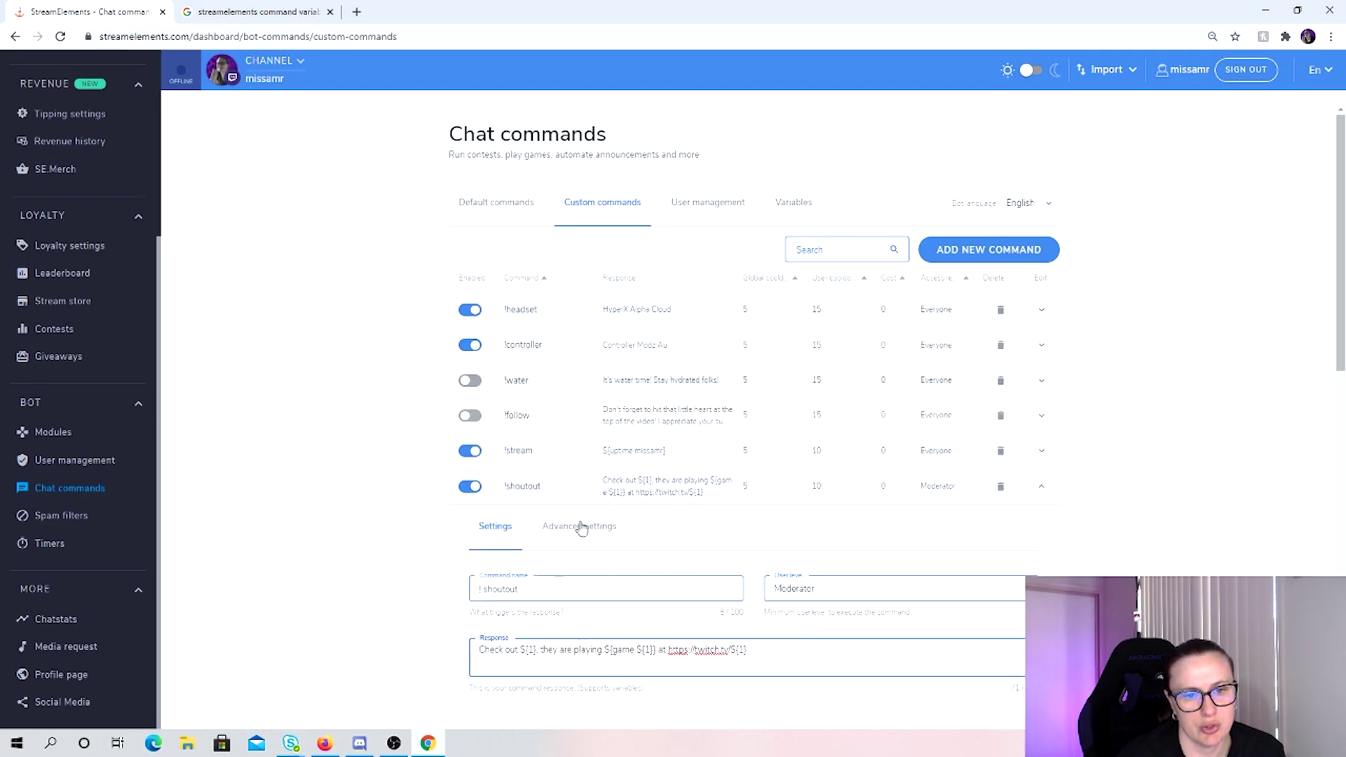
scroll(614, 577, "down", 2)
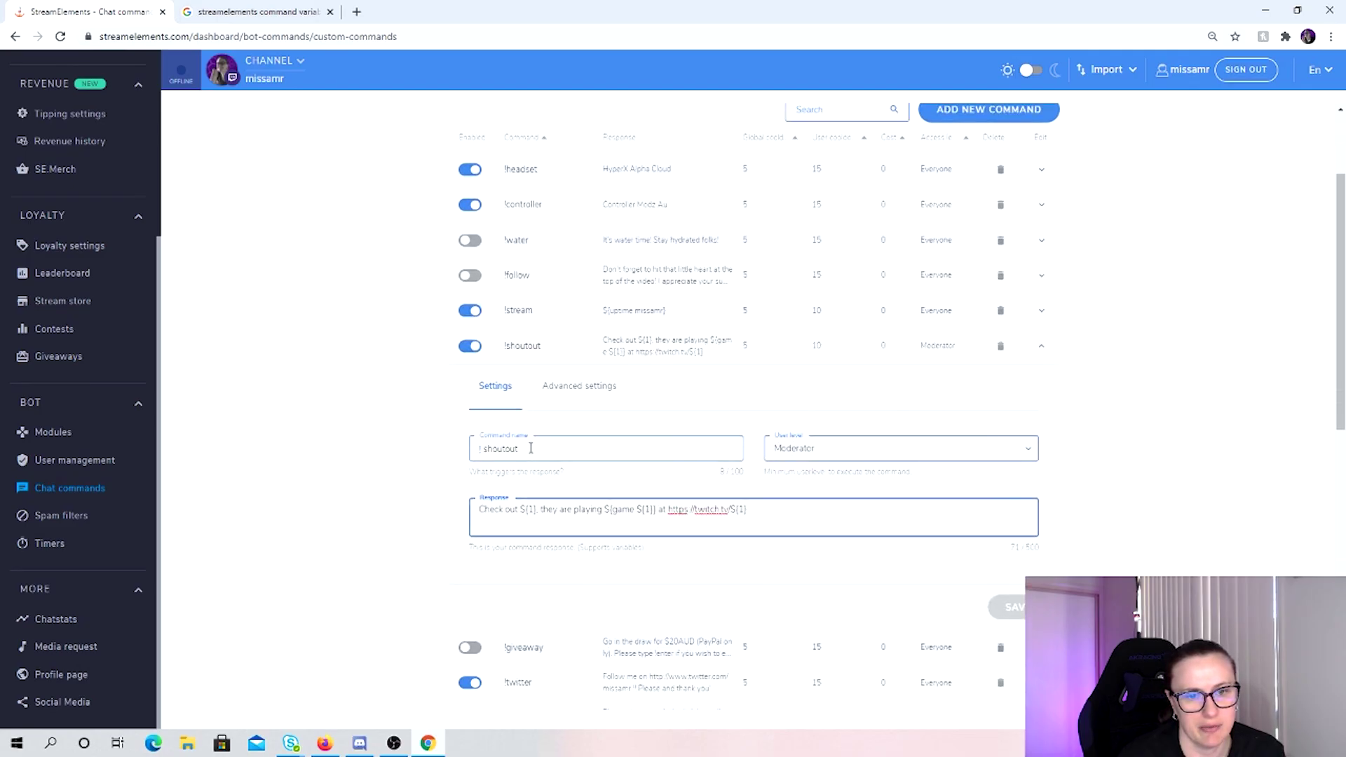
left_click(531, 447)
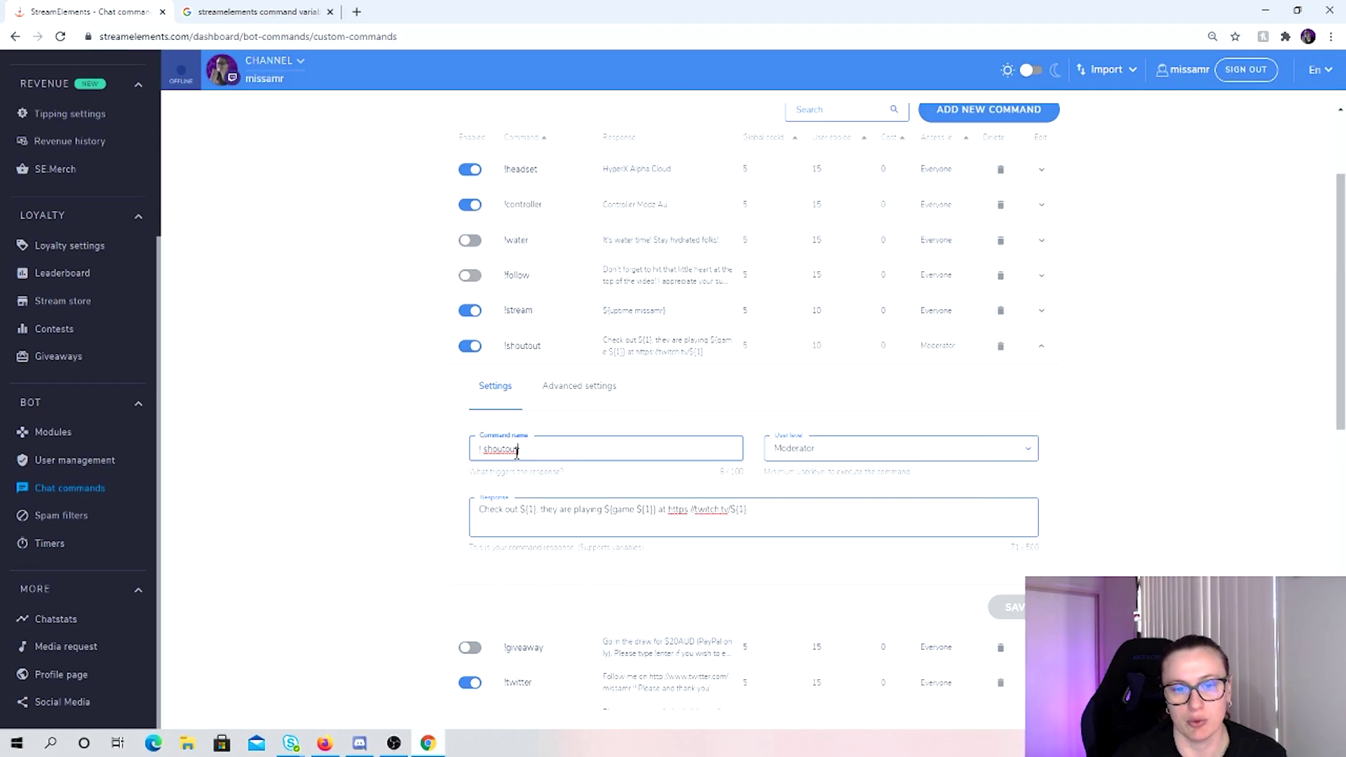
left_click(533, 509)
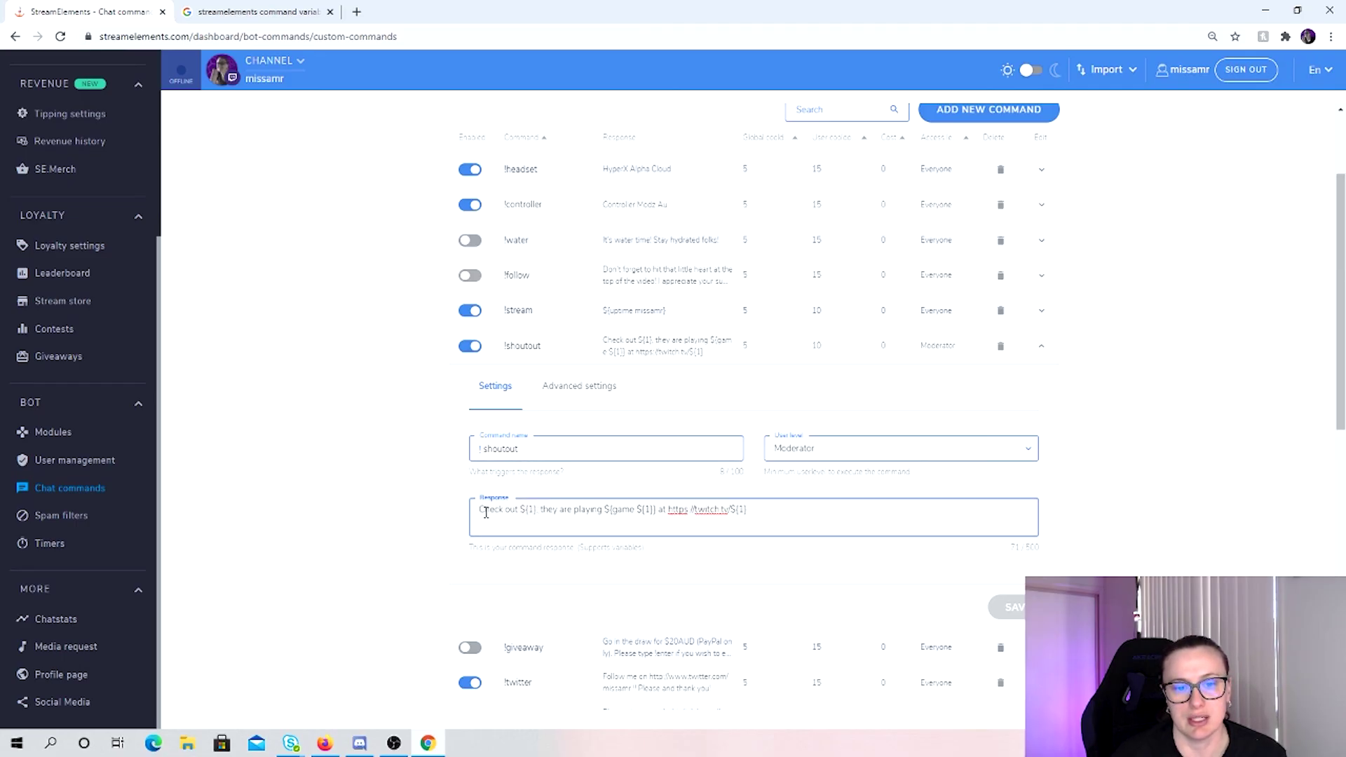
left_click(535, 448)
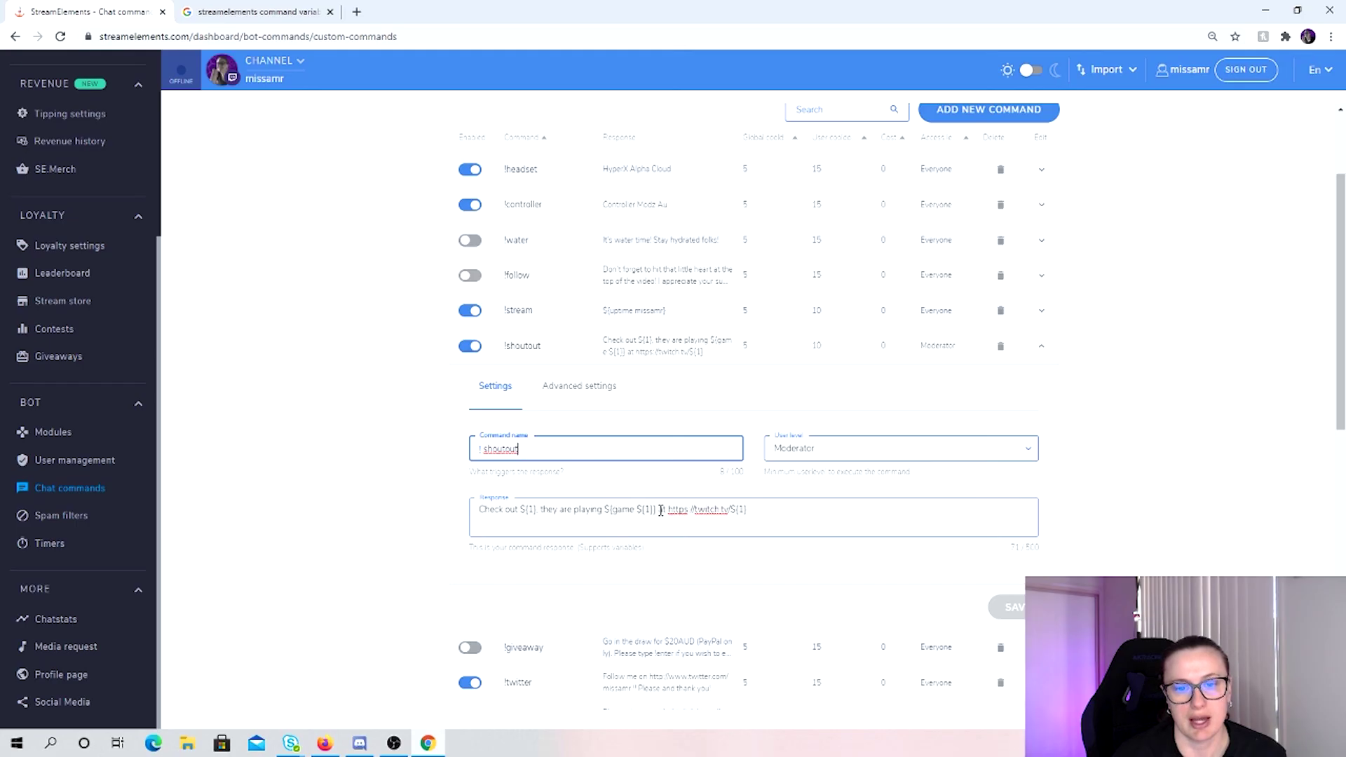
left_click(742, 513)
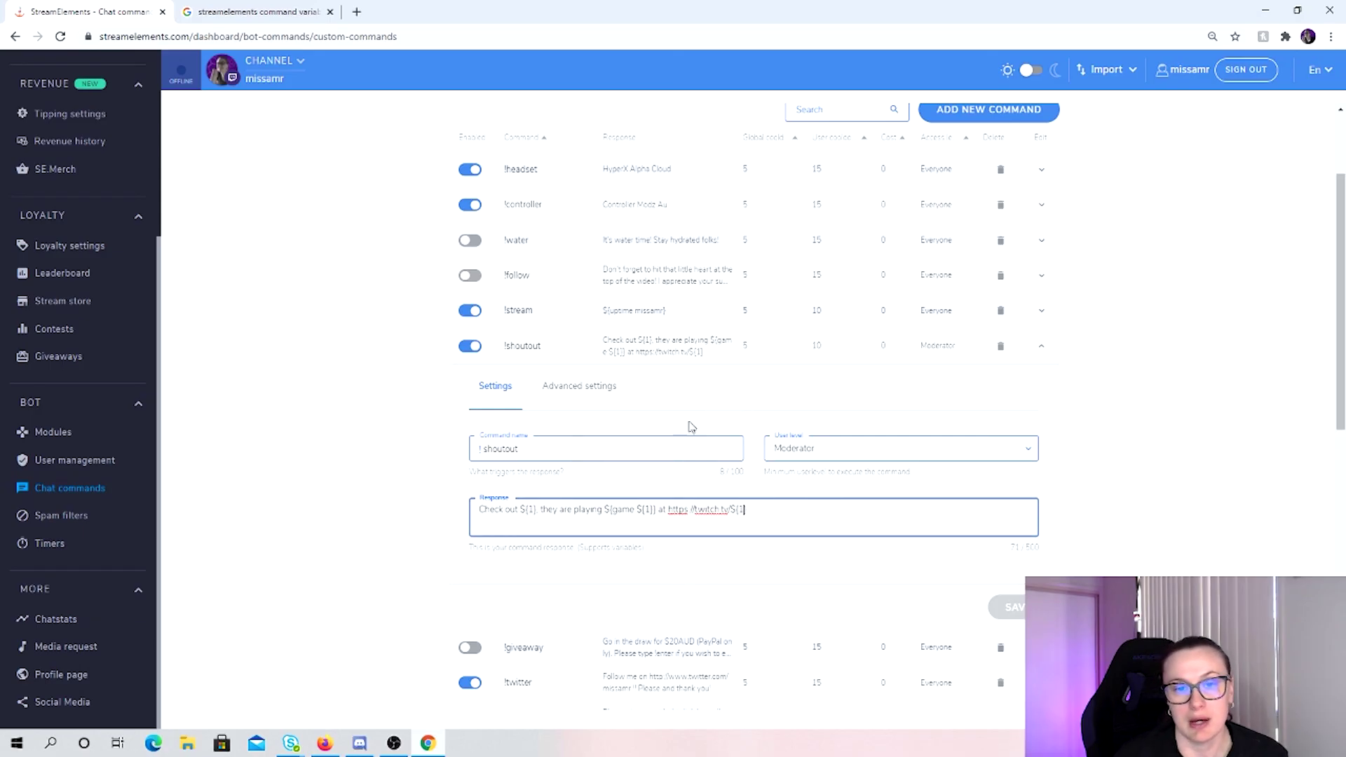
Compare !shoutout's Advanced settings with its basic settings, then collapse the row.
scroll(806, 526, "down", 2)
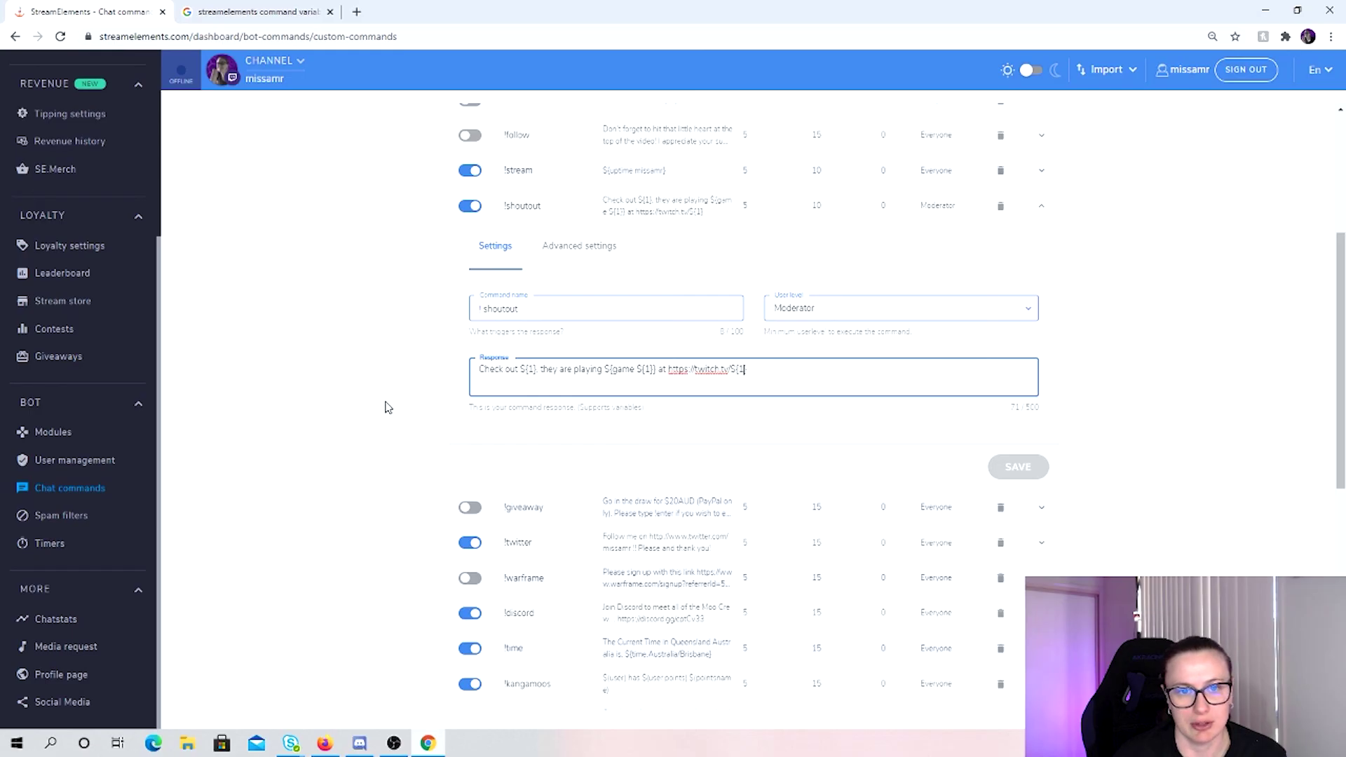
left_click(579, 251)
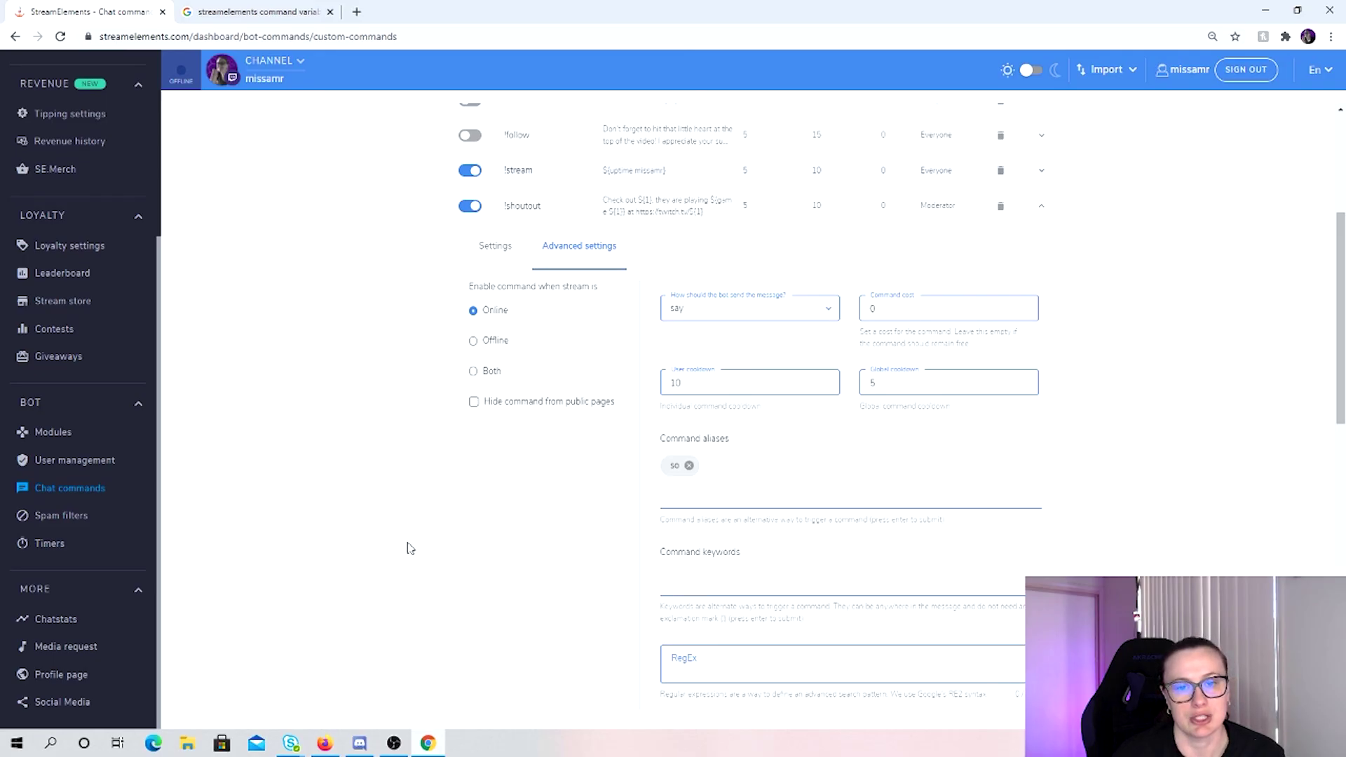
left_click(496, 250)
left_click(576, 263)
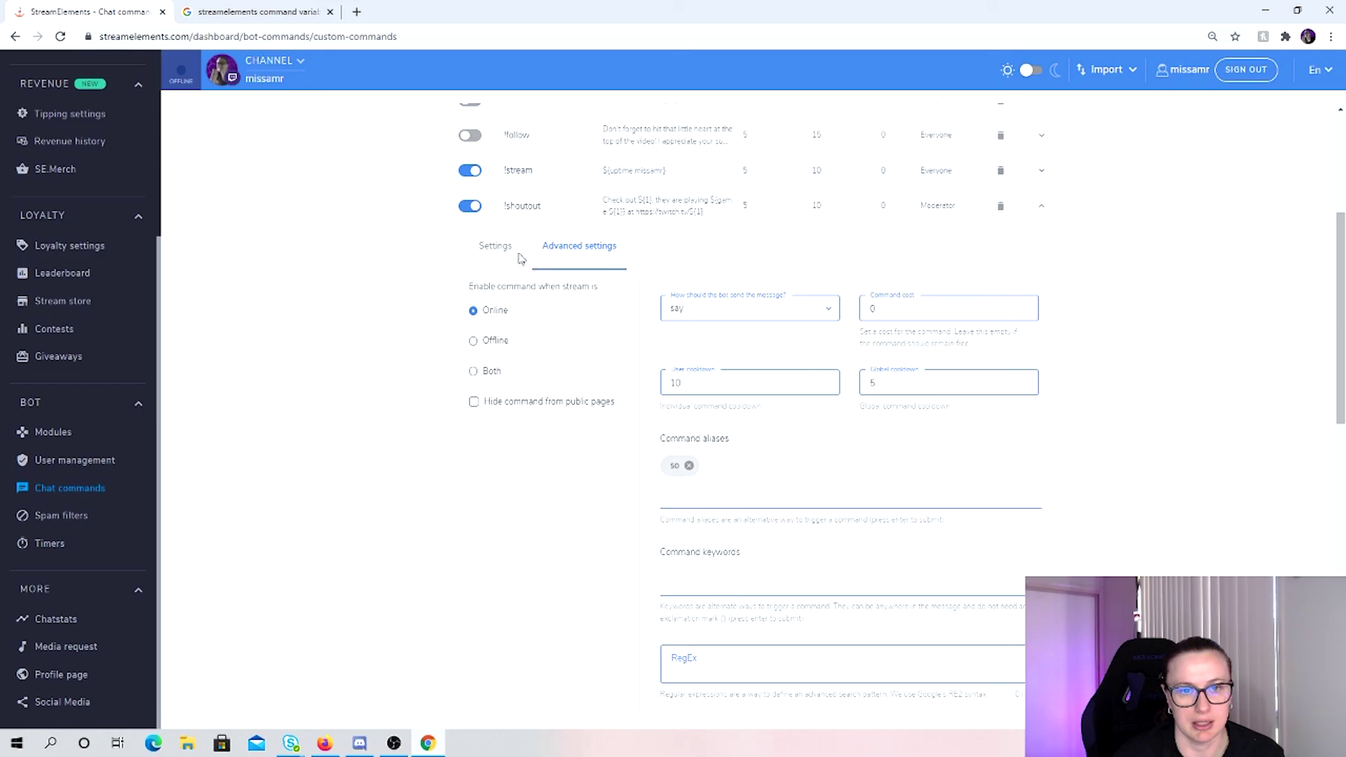
left_click(646, 210)
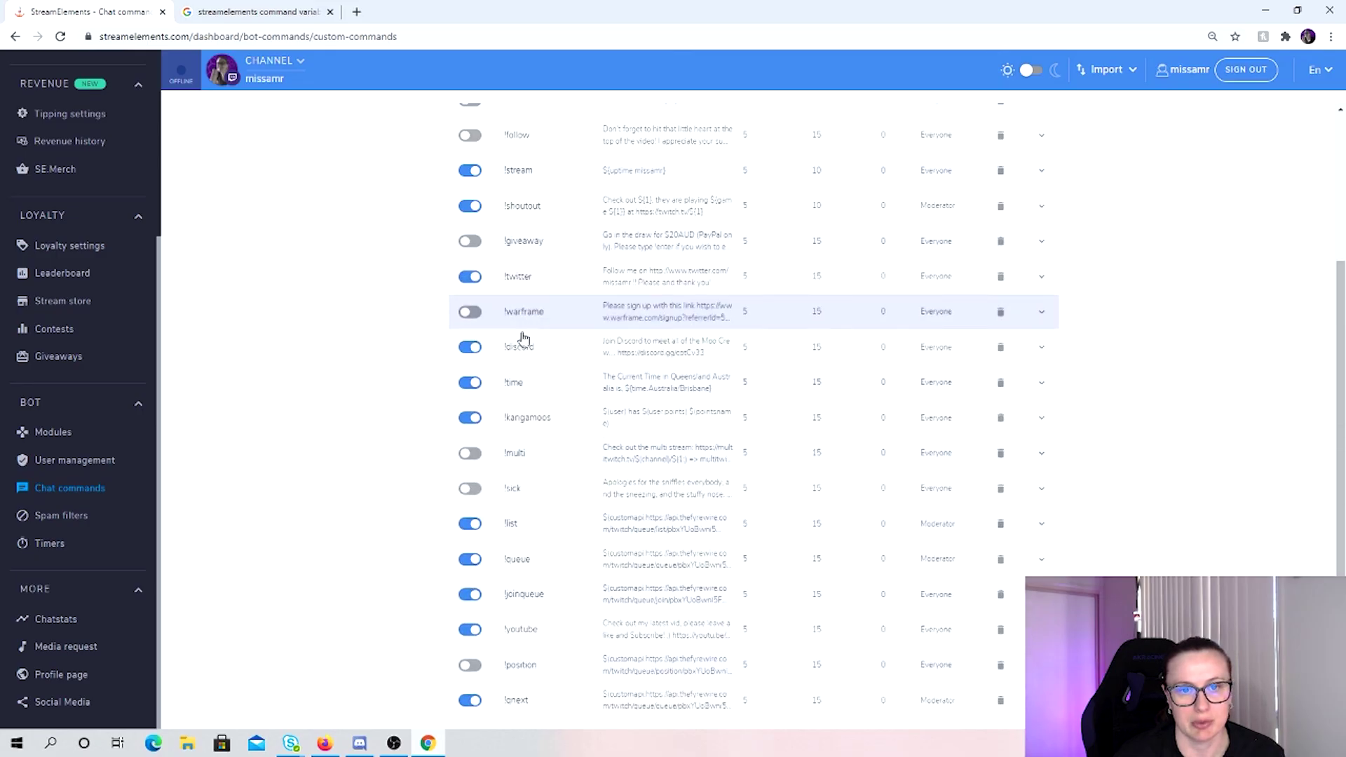
scroll(685, 557, "down", 1)
scroll(686, 557, "down", 3)
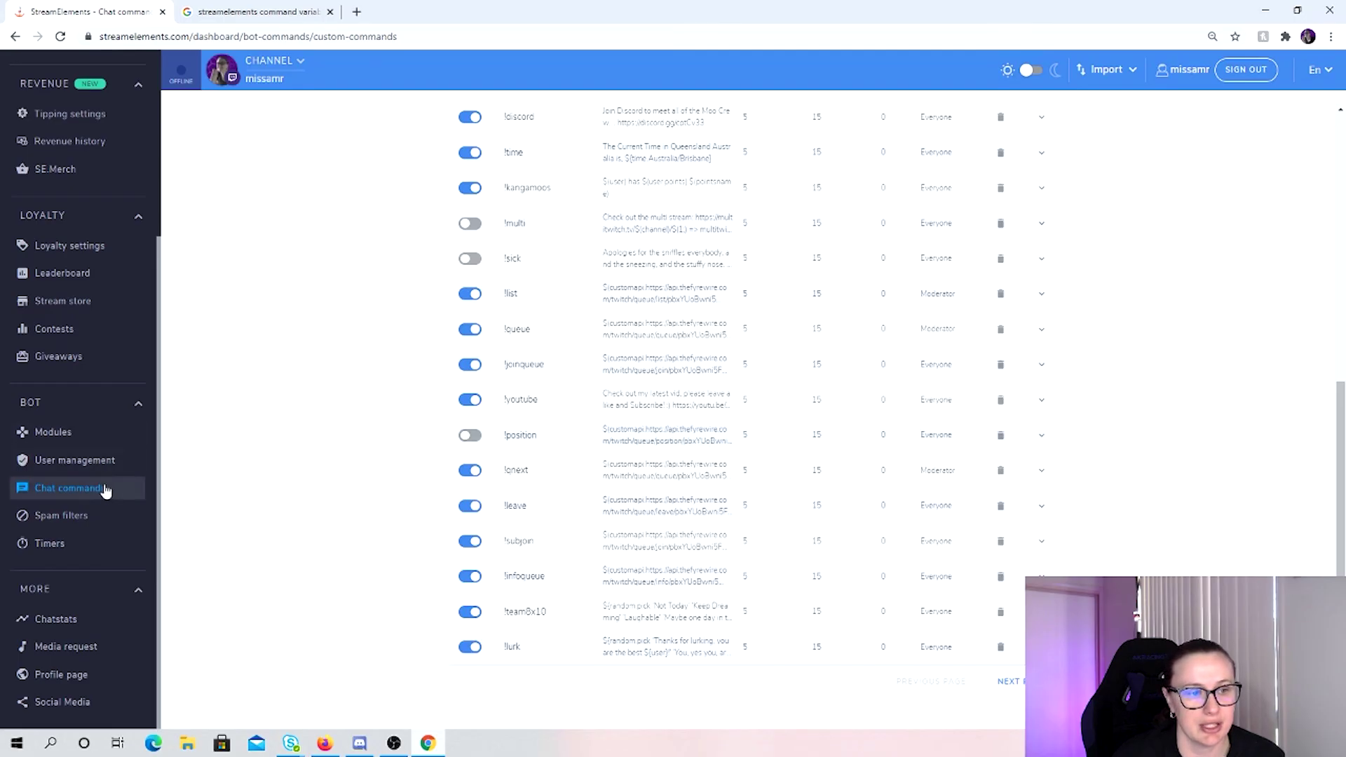
On Bot Timers, review the Social Media timer, keep chat lines at 0, and collapse it.
left_click(32, 544)
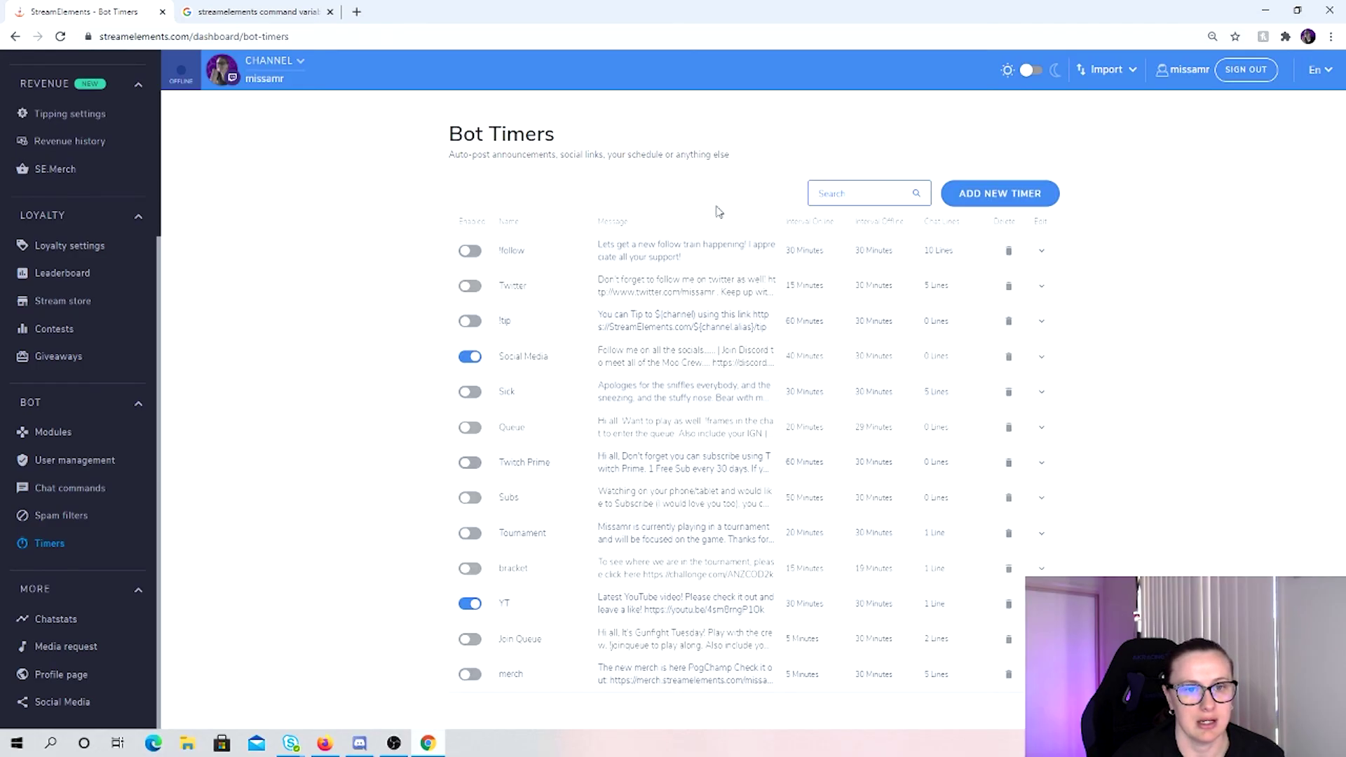
left_click(643, 360)
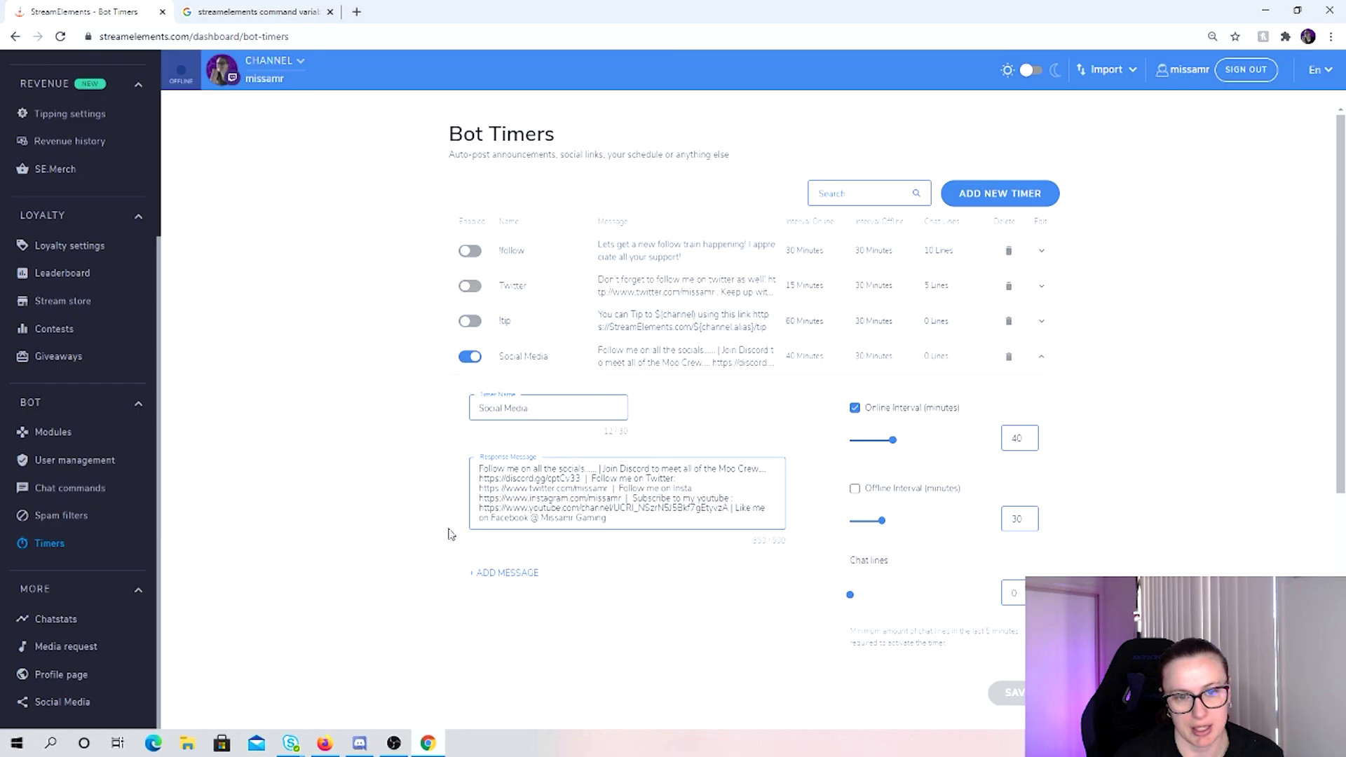
left_click(608, 520)
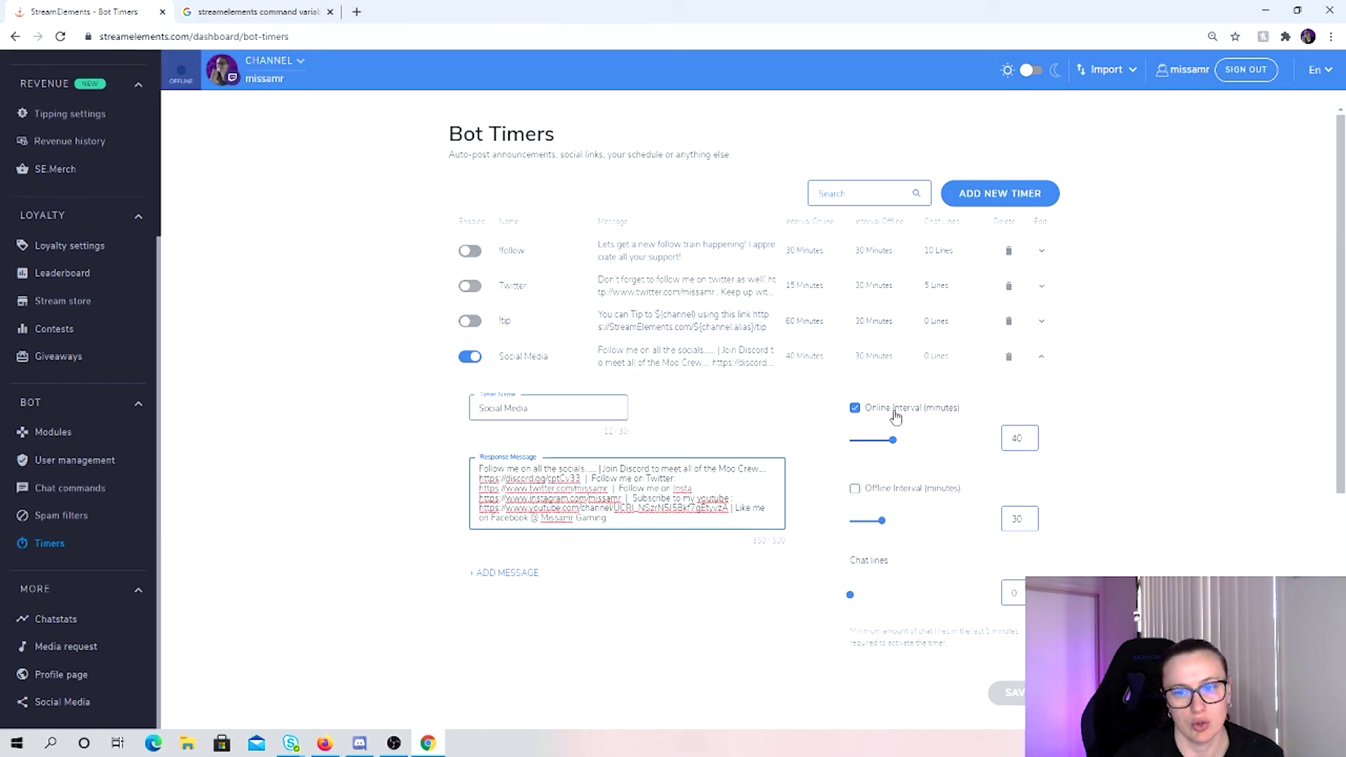
left_click(1030, 446)
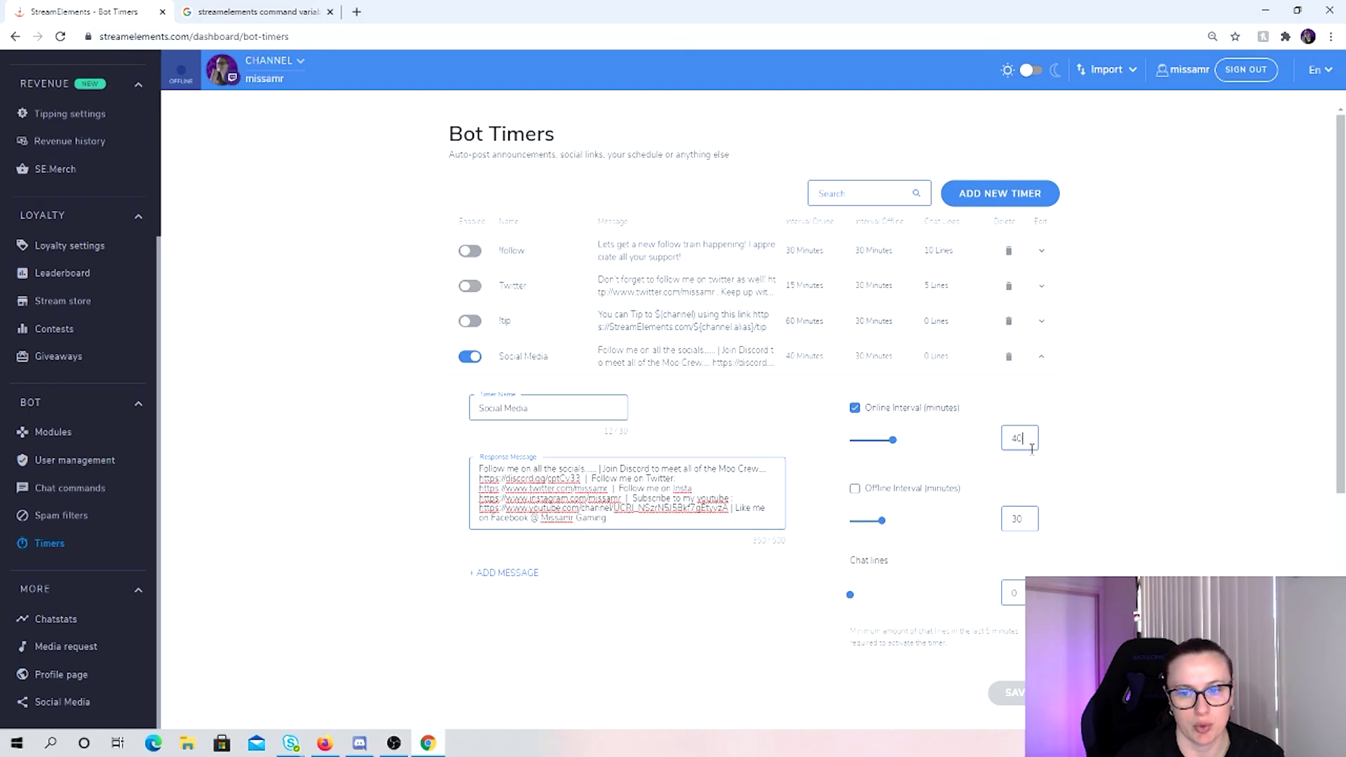
double_click(1004, 597)
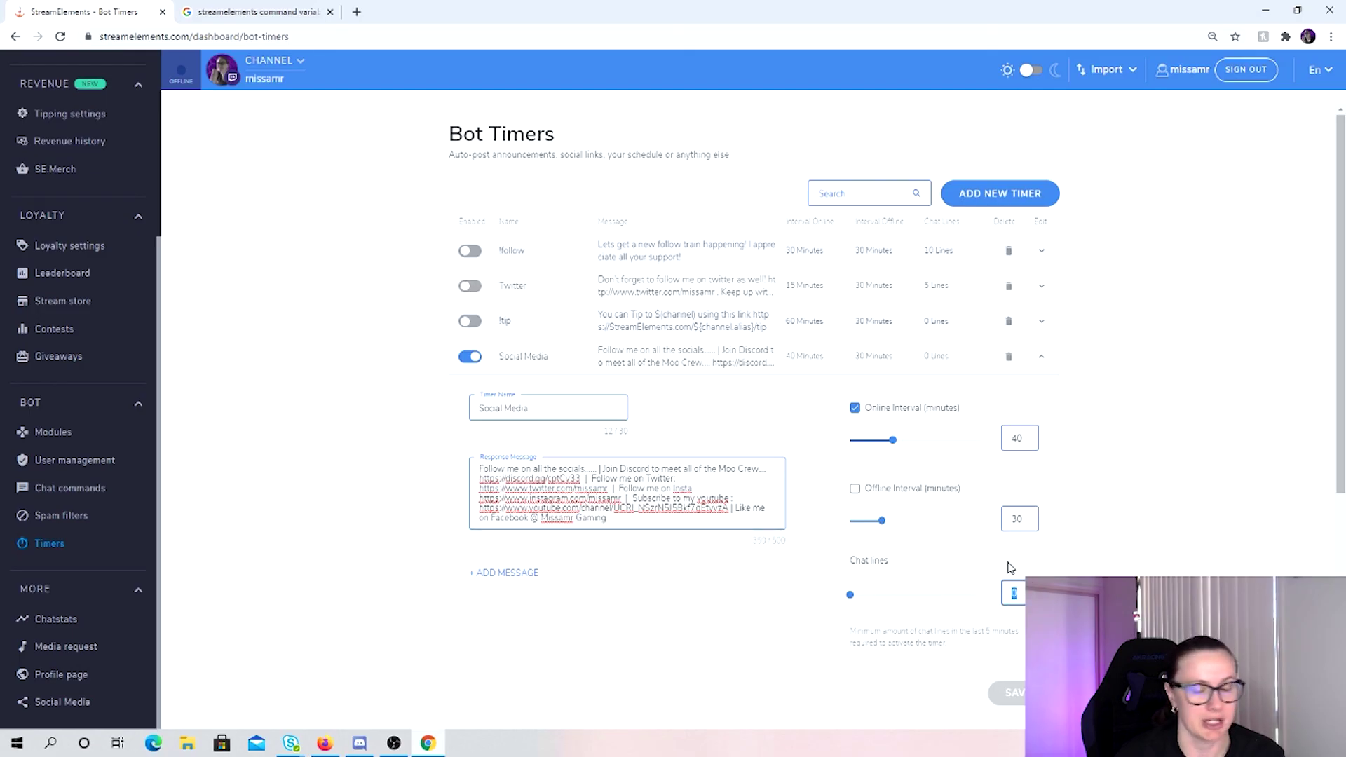
type("0")
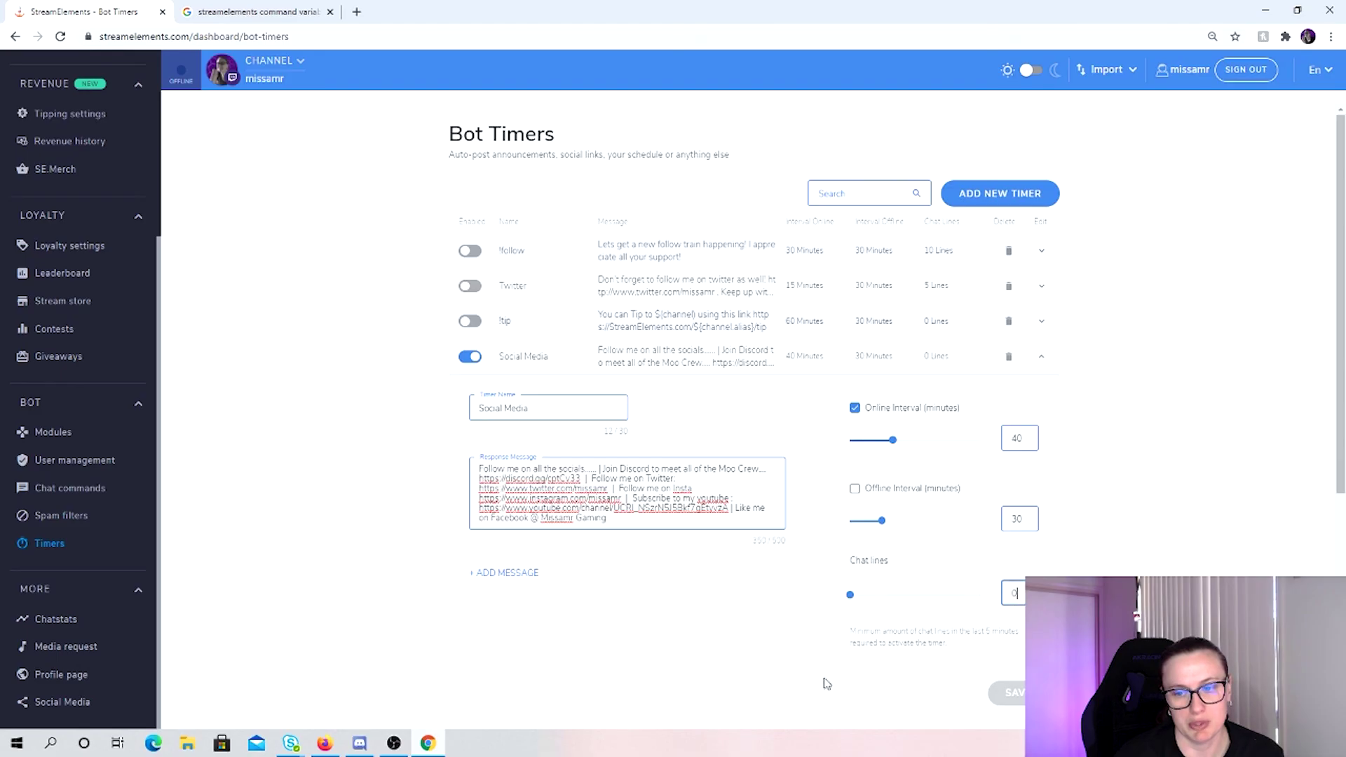
double_click(1004, 598)
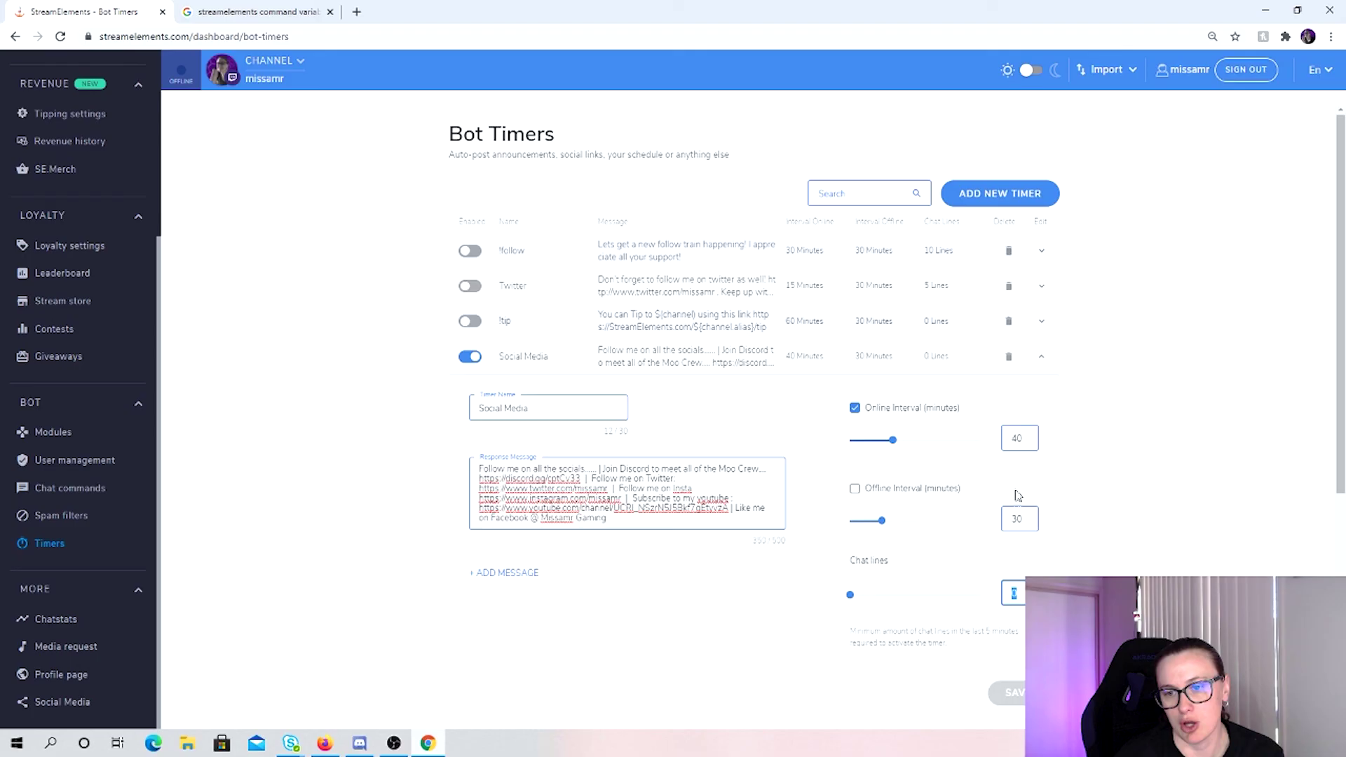
left_click(635, 359)
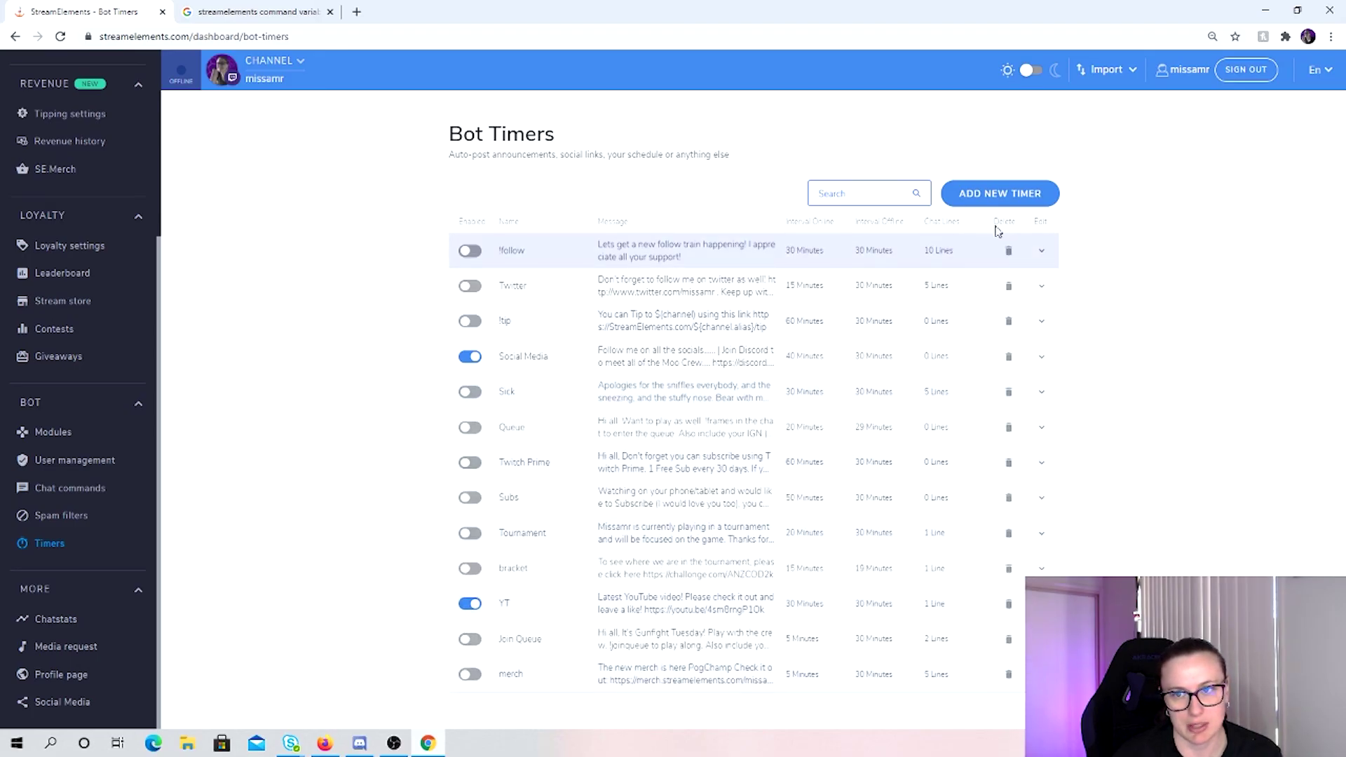
Add a 'Twitter 2.0' timer saying 'Please go and follow me on twitter' every 43 minutes online.
left_click(985, 193)
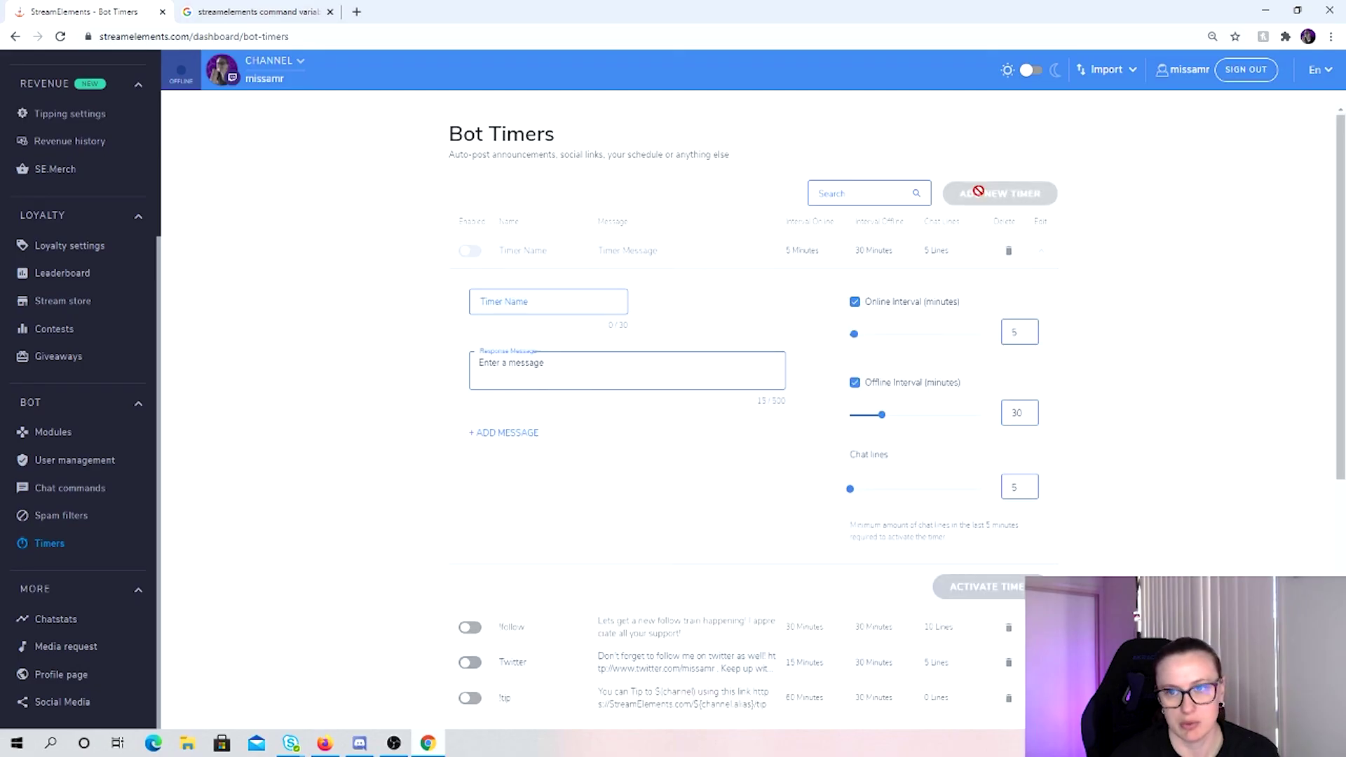
left_click(551, 300)
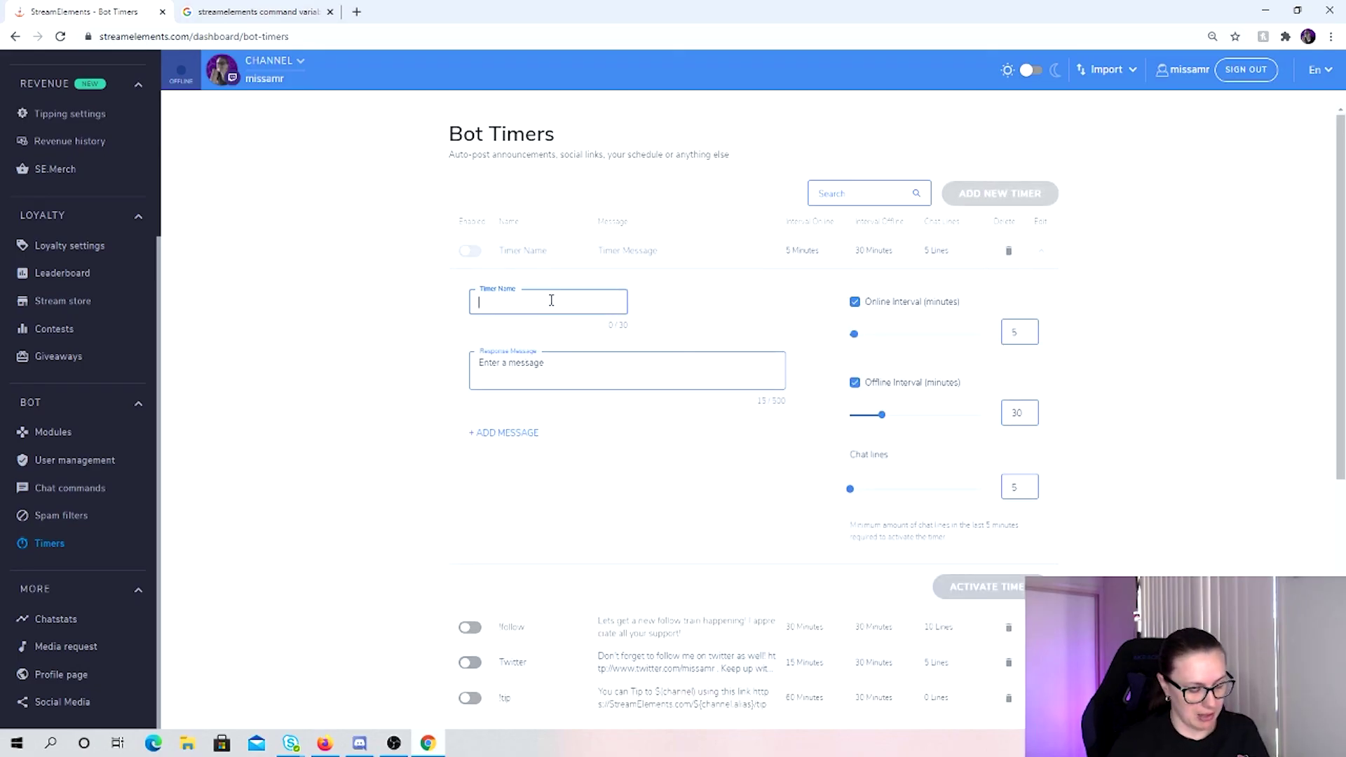
type("Twitter 2.0")
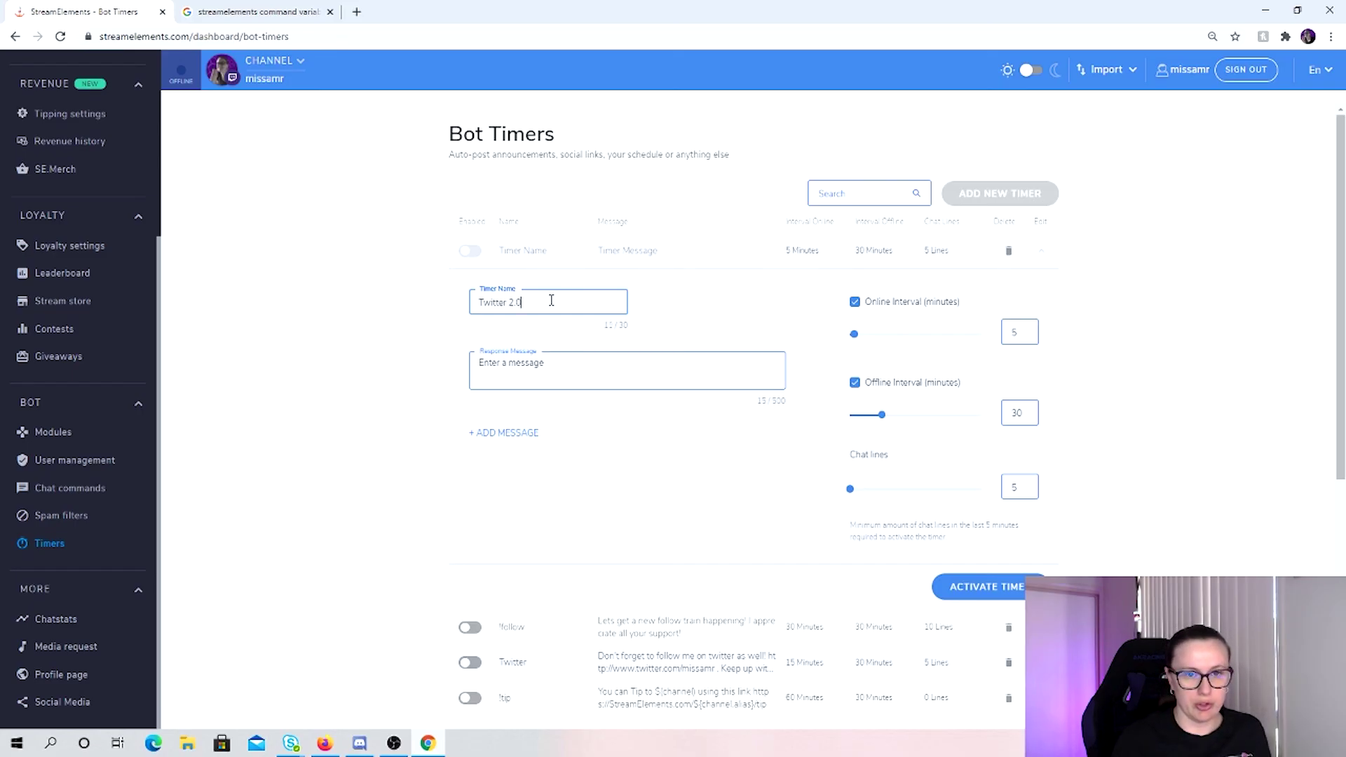
key("Tab")
type("Pleas")
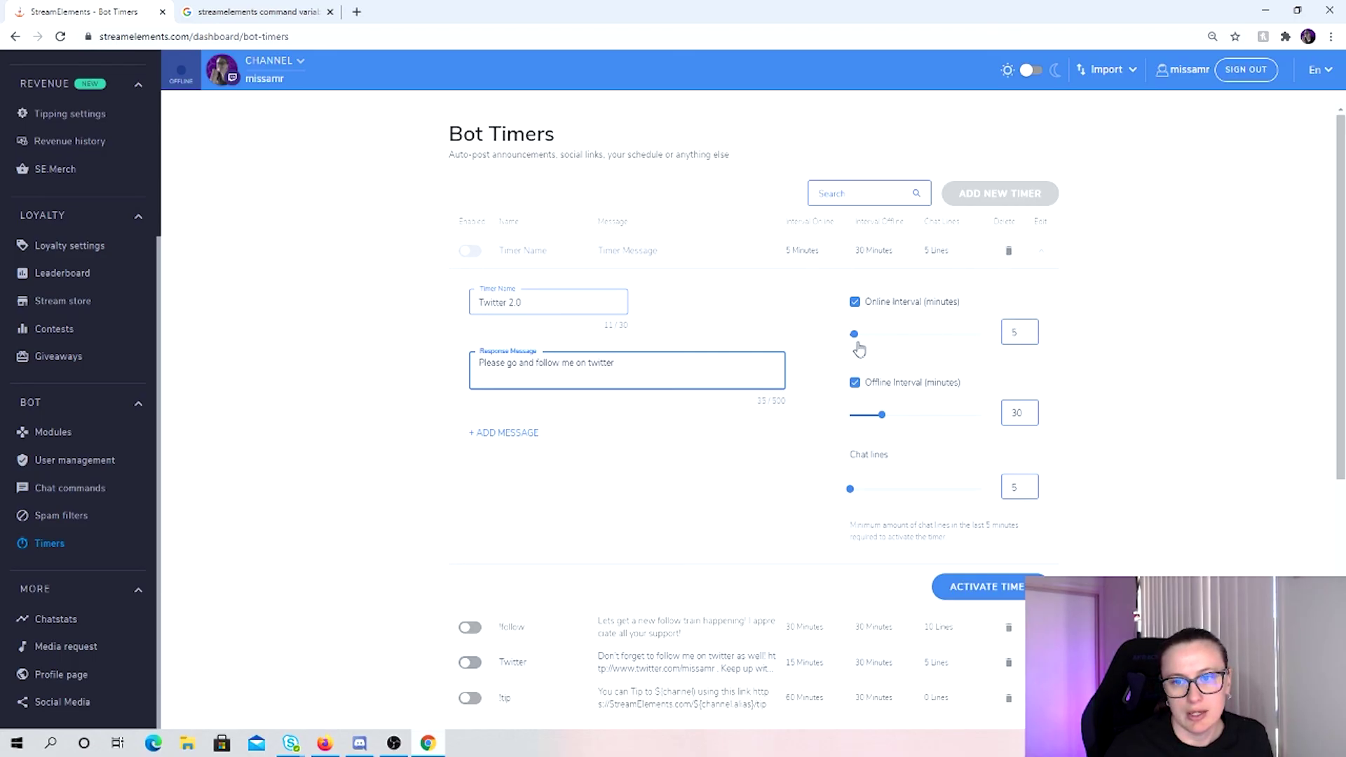
left_click_drag(854, 334, 897, 340)
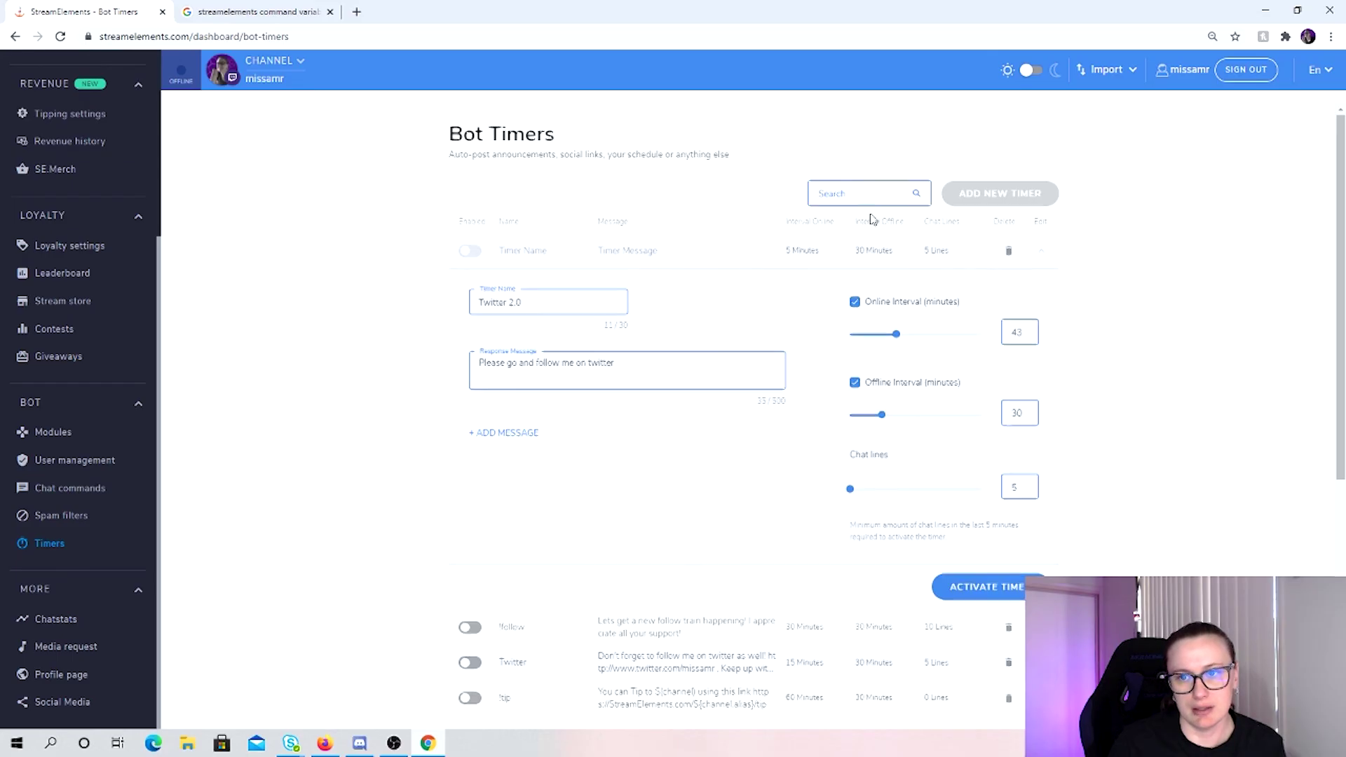
scroll(748, 421, "down", 8)
left_click(725, 174)
Collapse !follow and review the Tournament timer's message, adding then removing an extra message box.
scroll(675, 175, "up", 1)
left_click(664, 209)
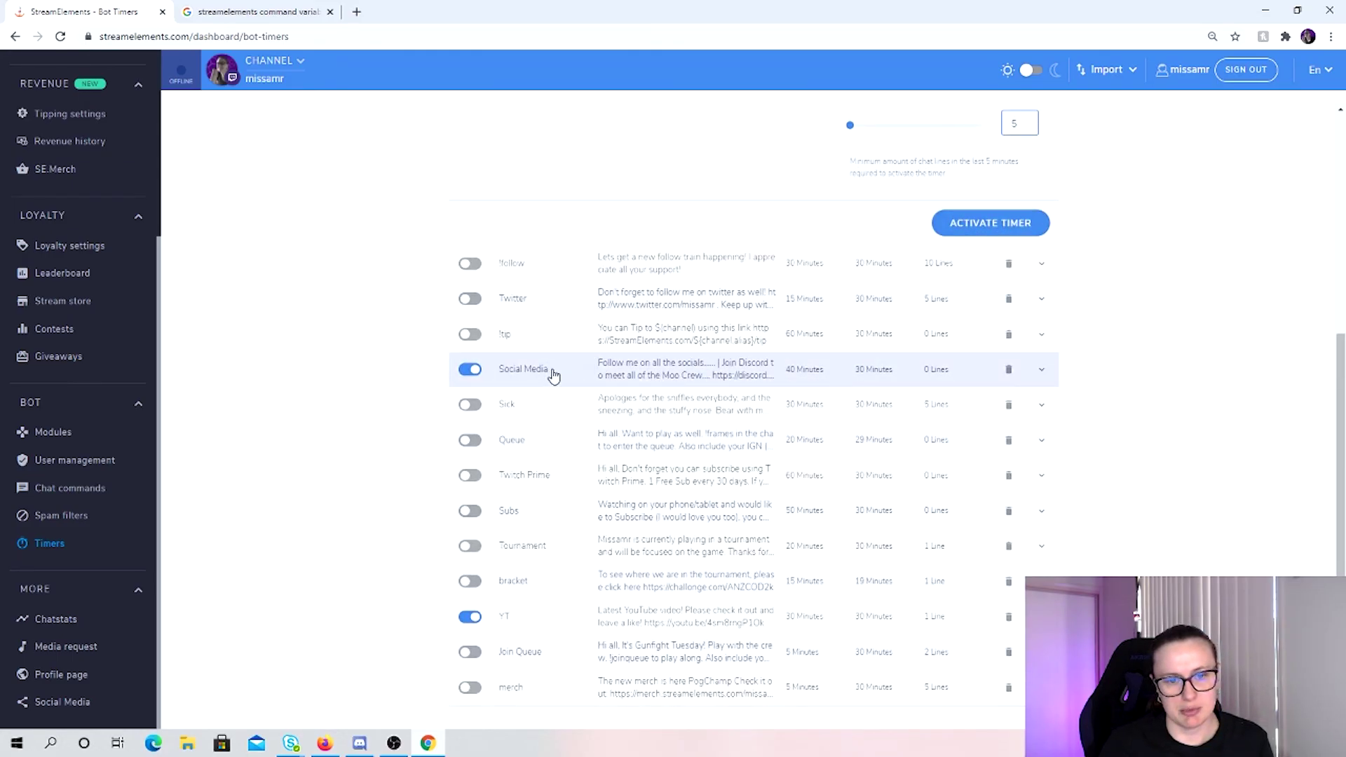
left_click(635, 550)
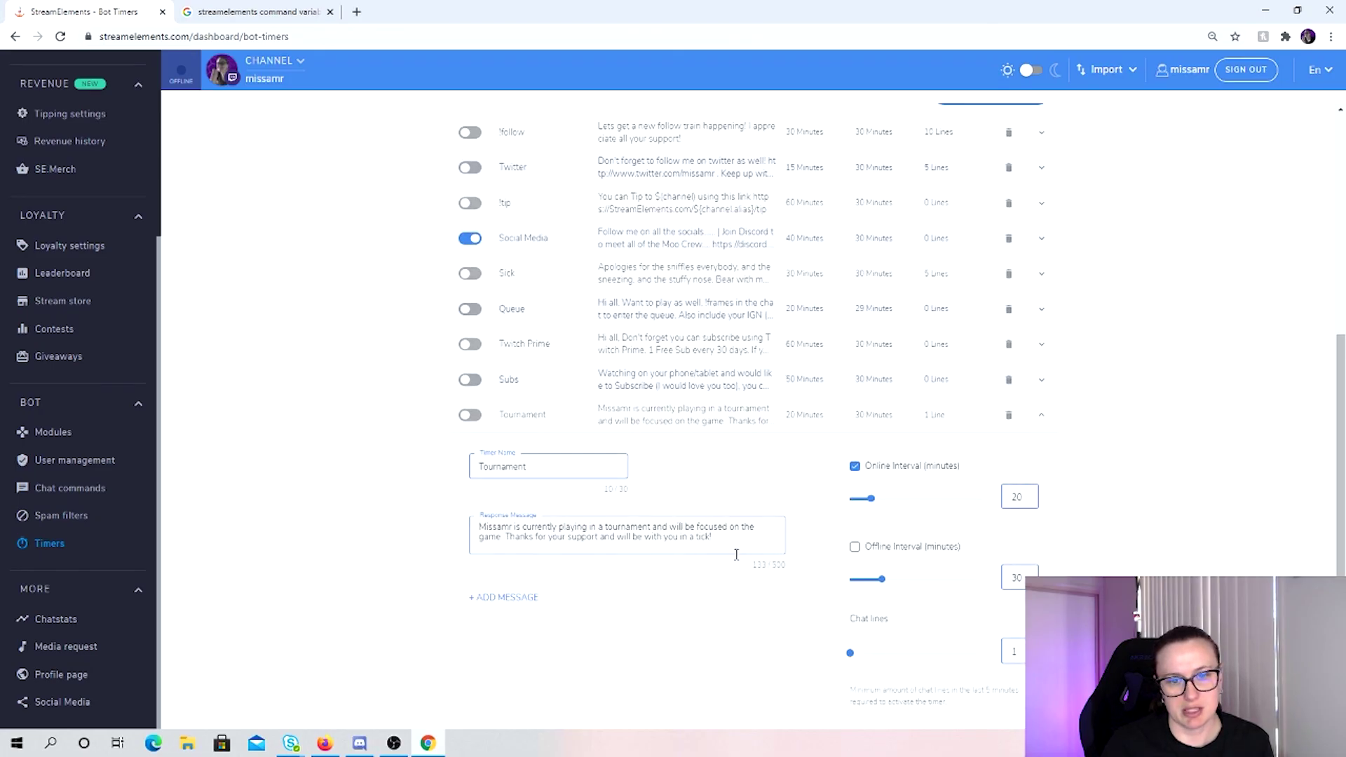
left_click_drag(737, 554, 397, 518)
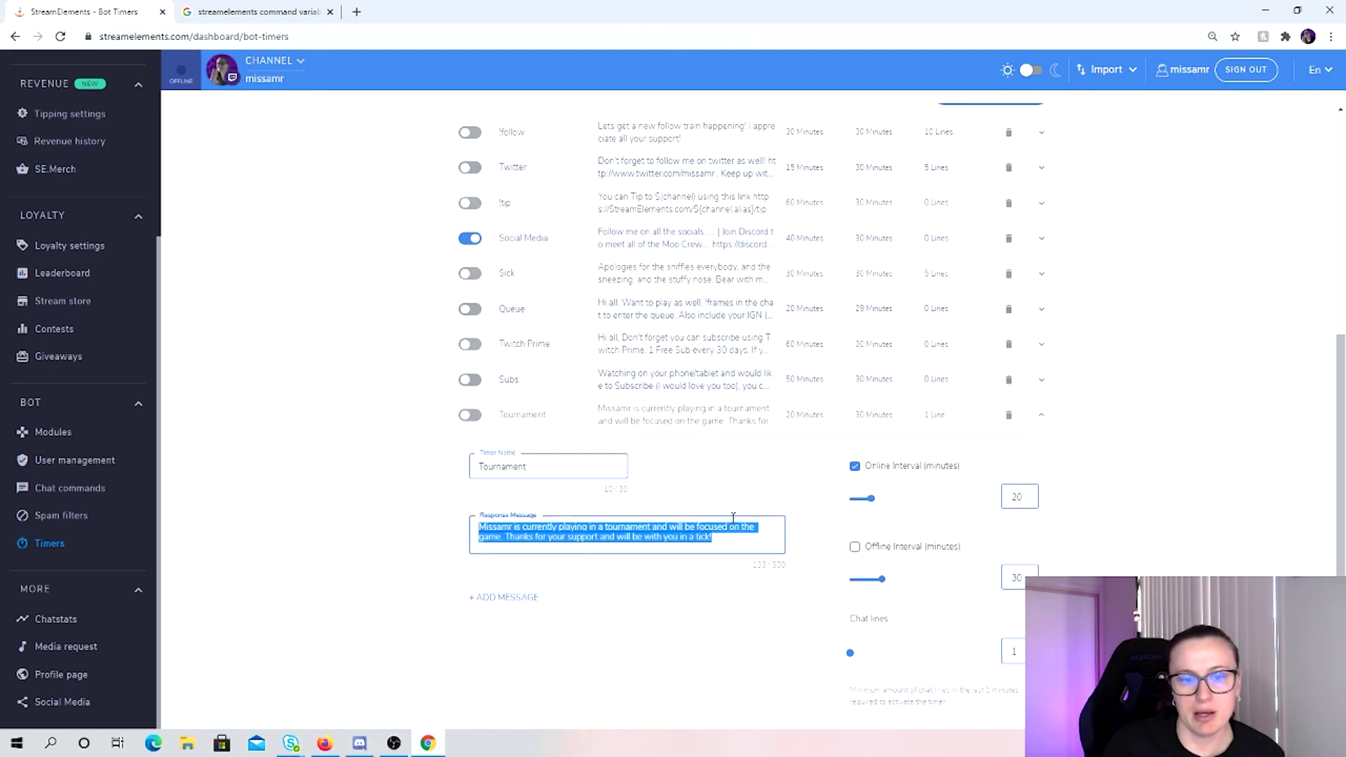
left_click(652, 600)
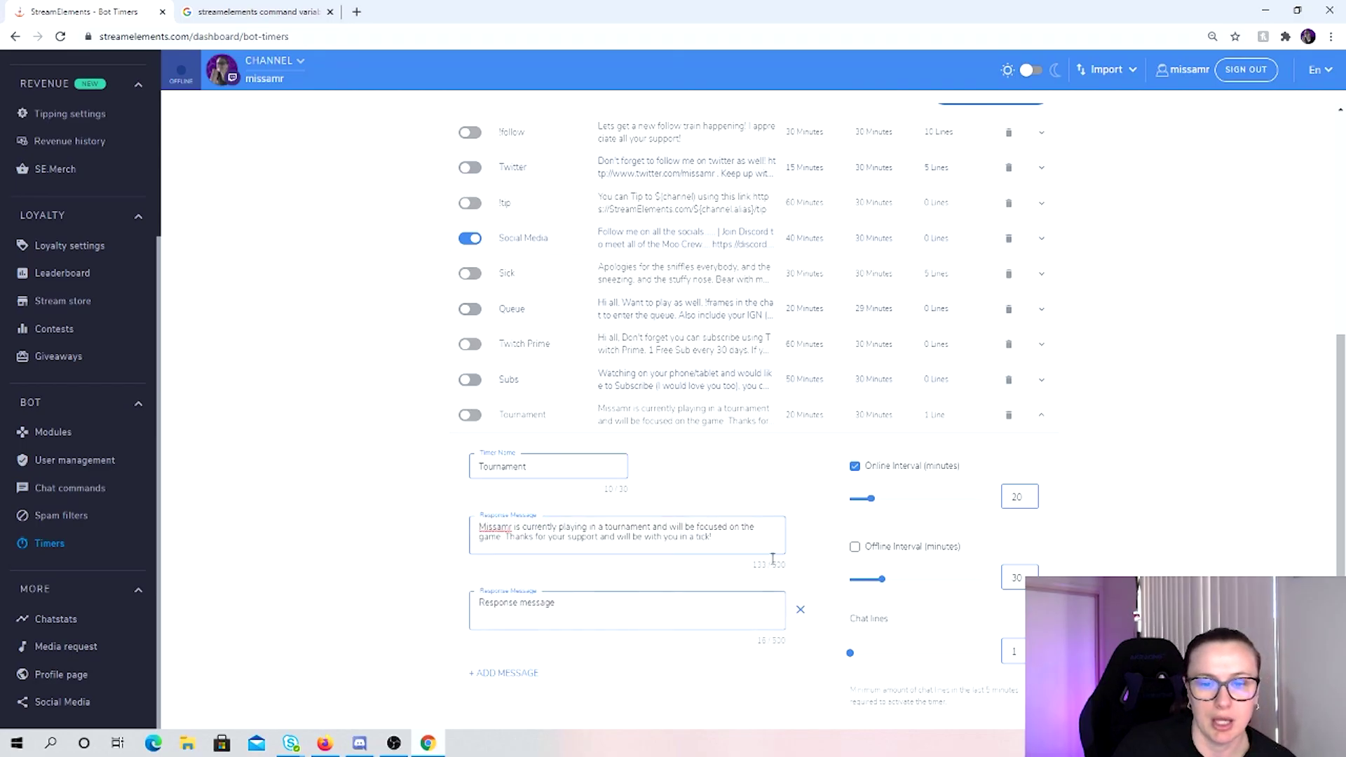
left_click(798, 618)
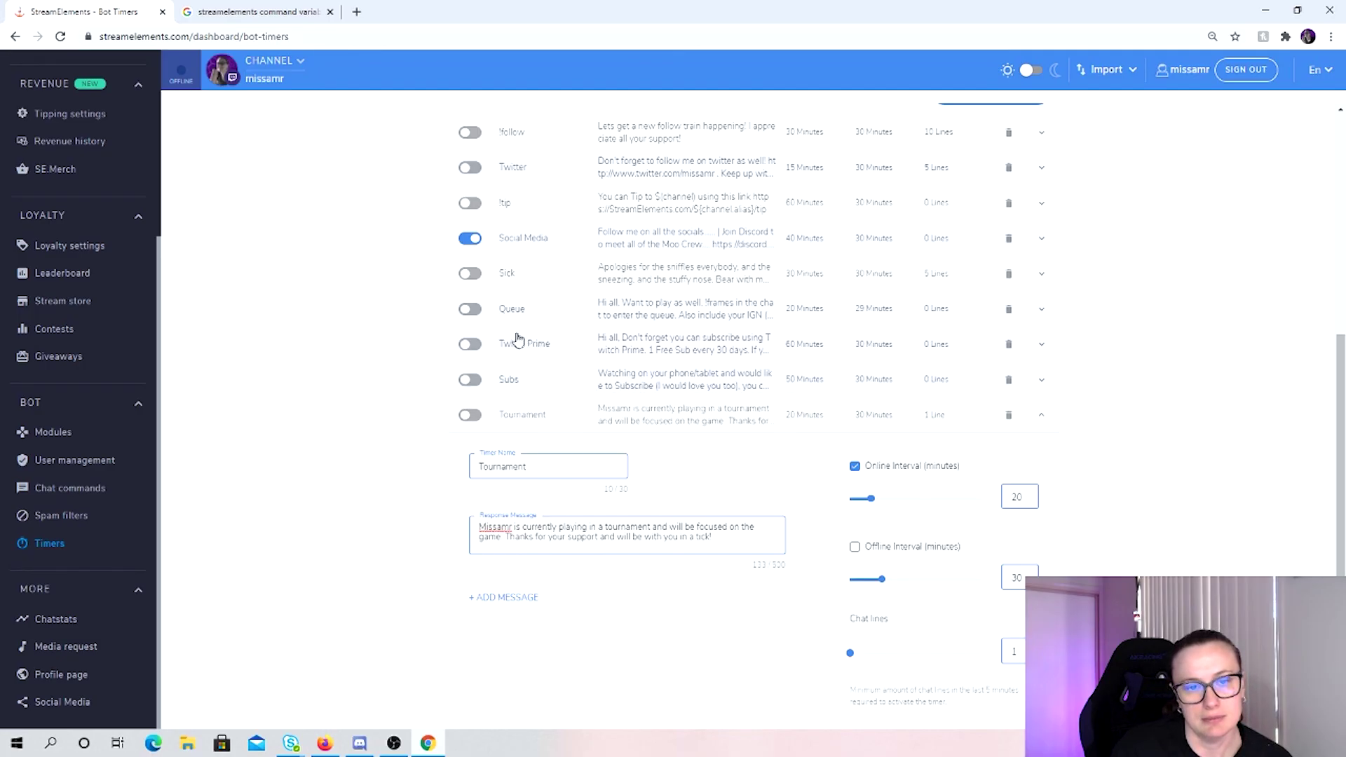
scroll(547, 365, "down", 1)
scroll(517, 351, "up", 2)
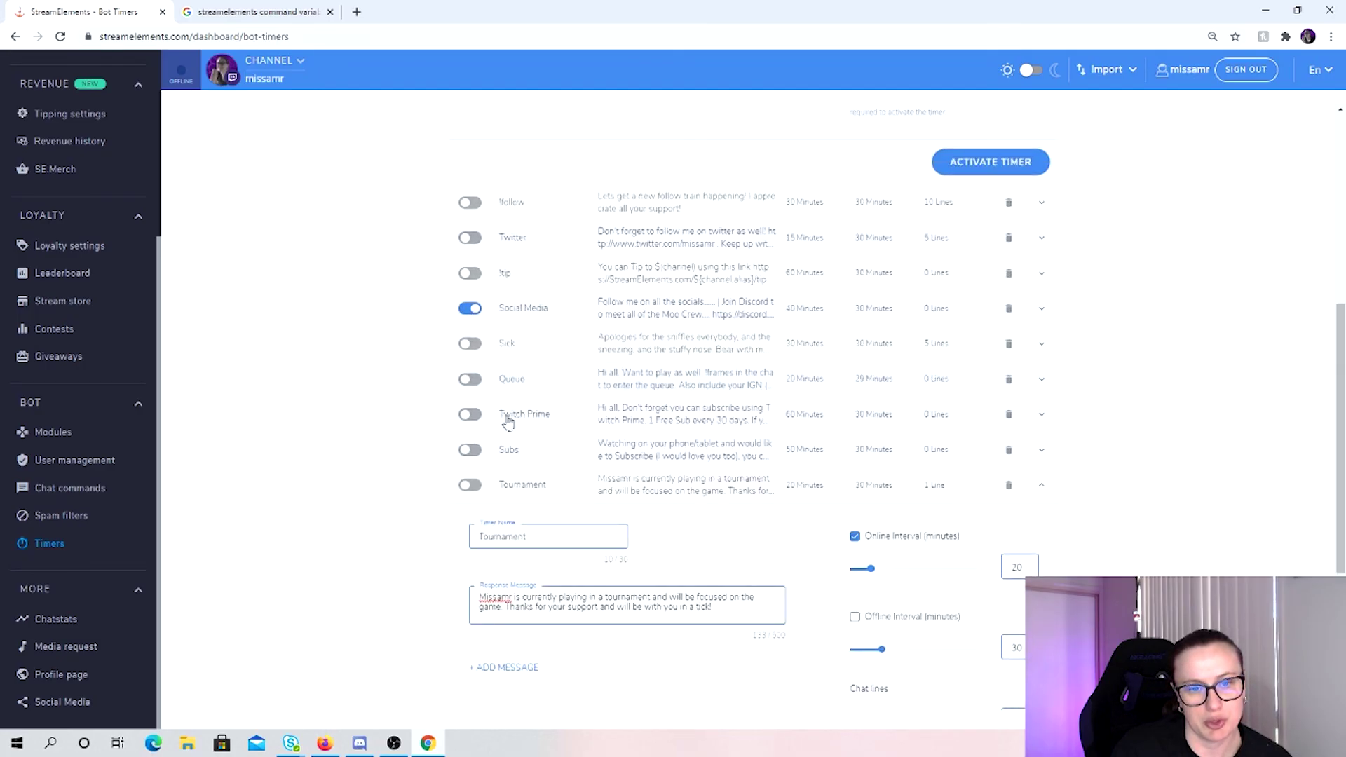
scroll(610, 536, "down", 4)
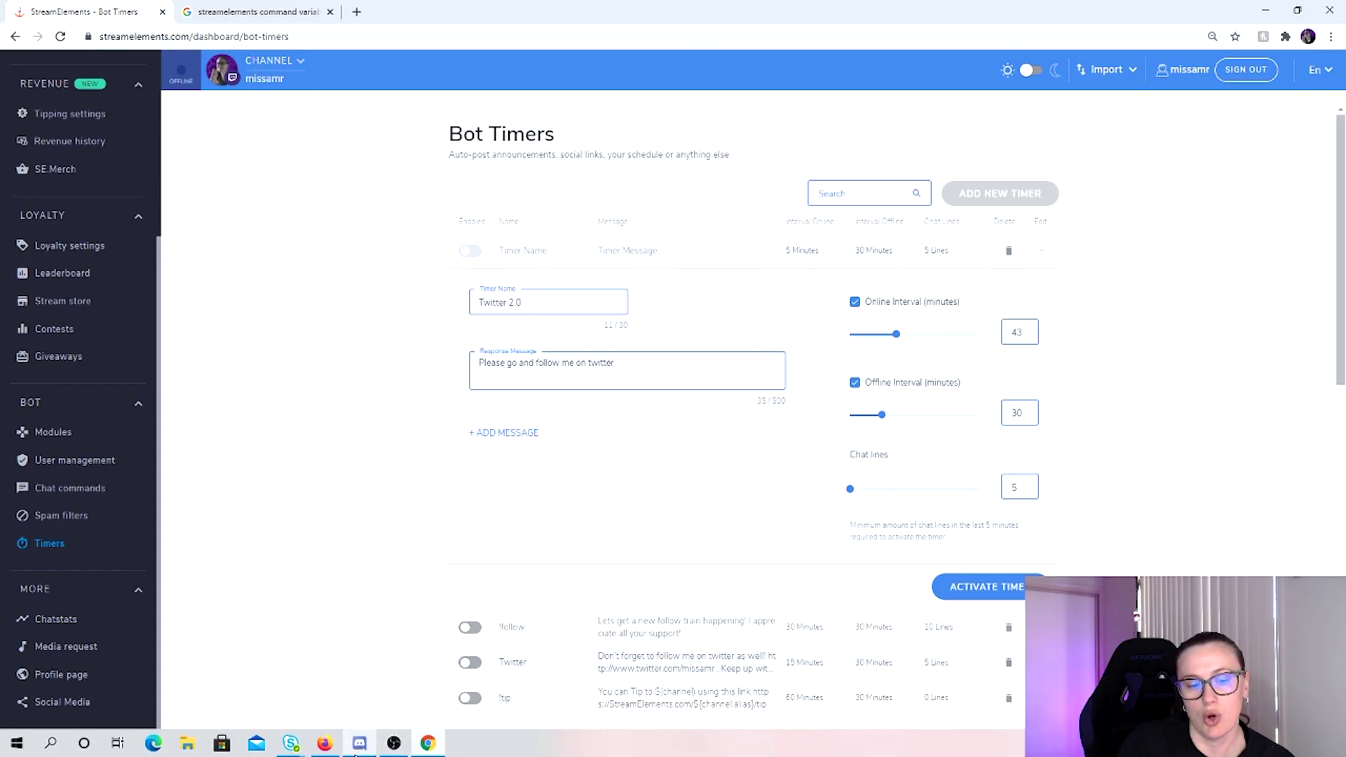
scroll(701, 466, "down", 7)
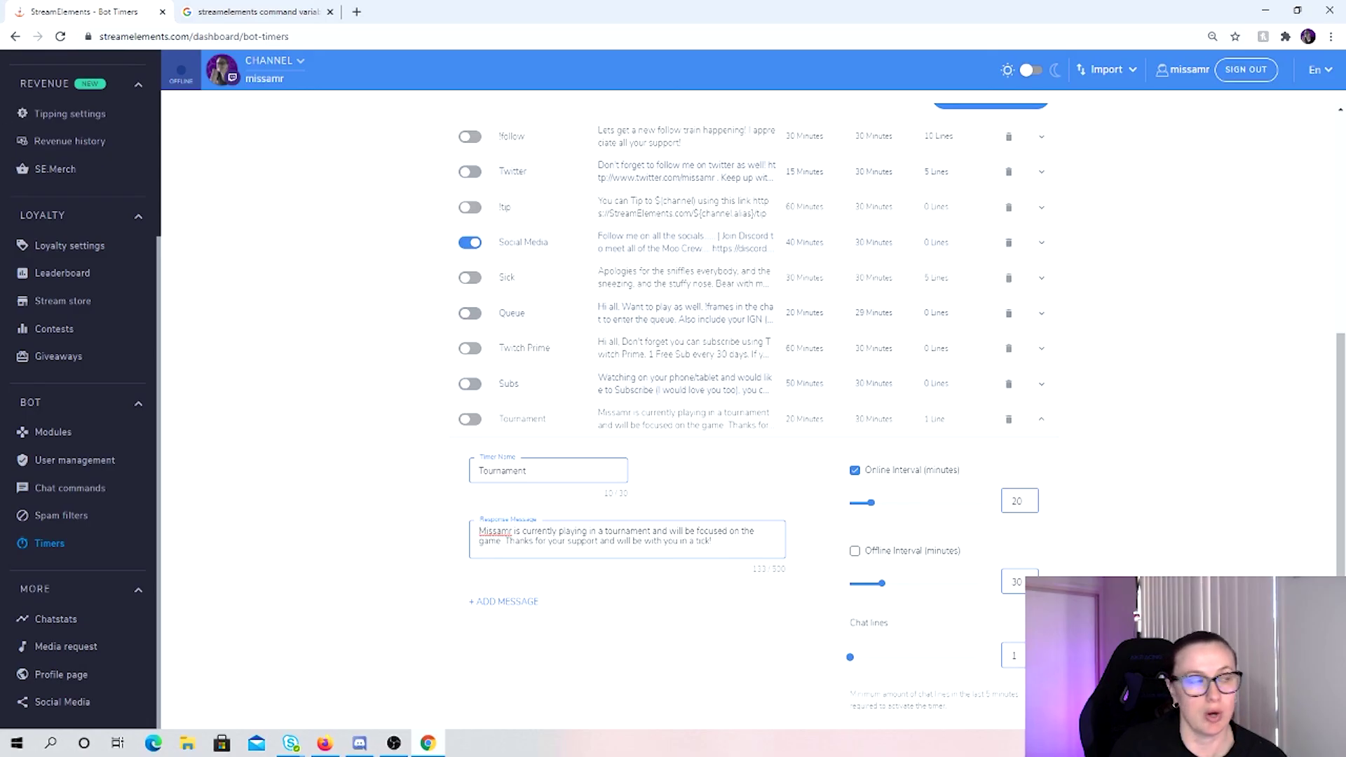
Go to the bot Modules page and expand the Chat alerts module.
left_click(53, 432)
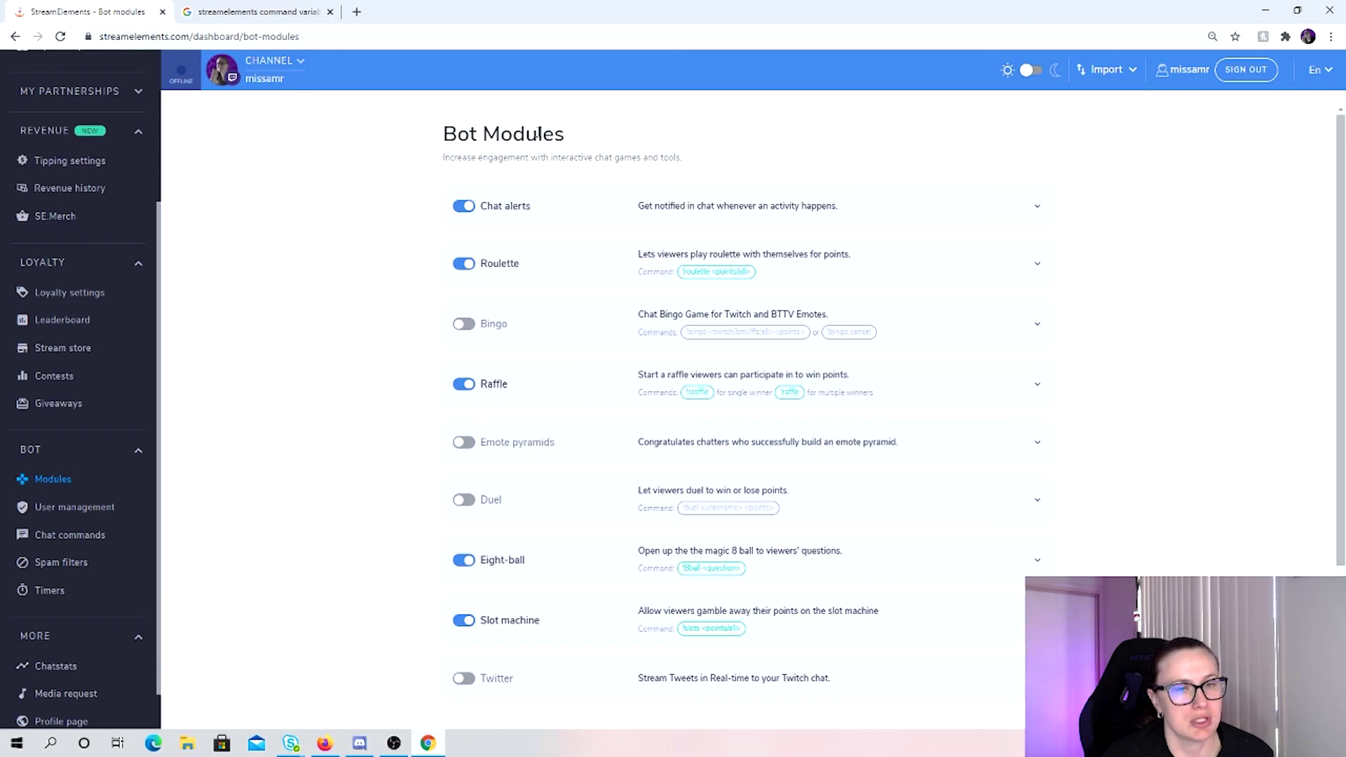
left_click_drag(437, 127, 601, 147)
left_click(317, 335)
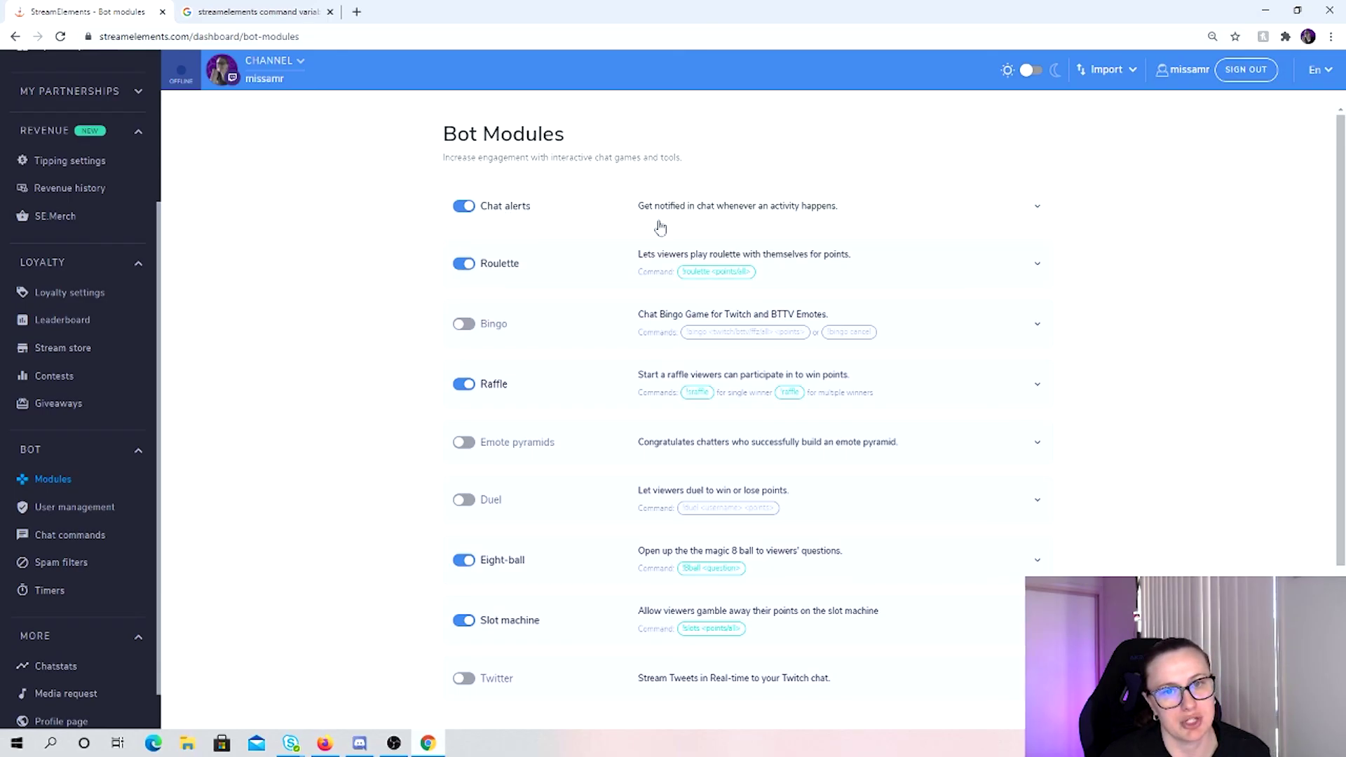
left_click(722, 225)
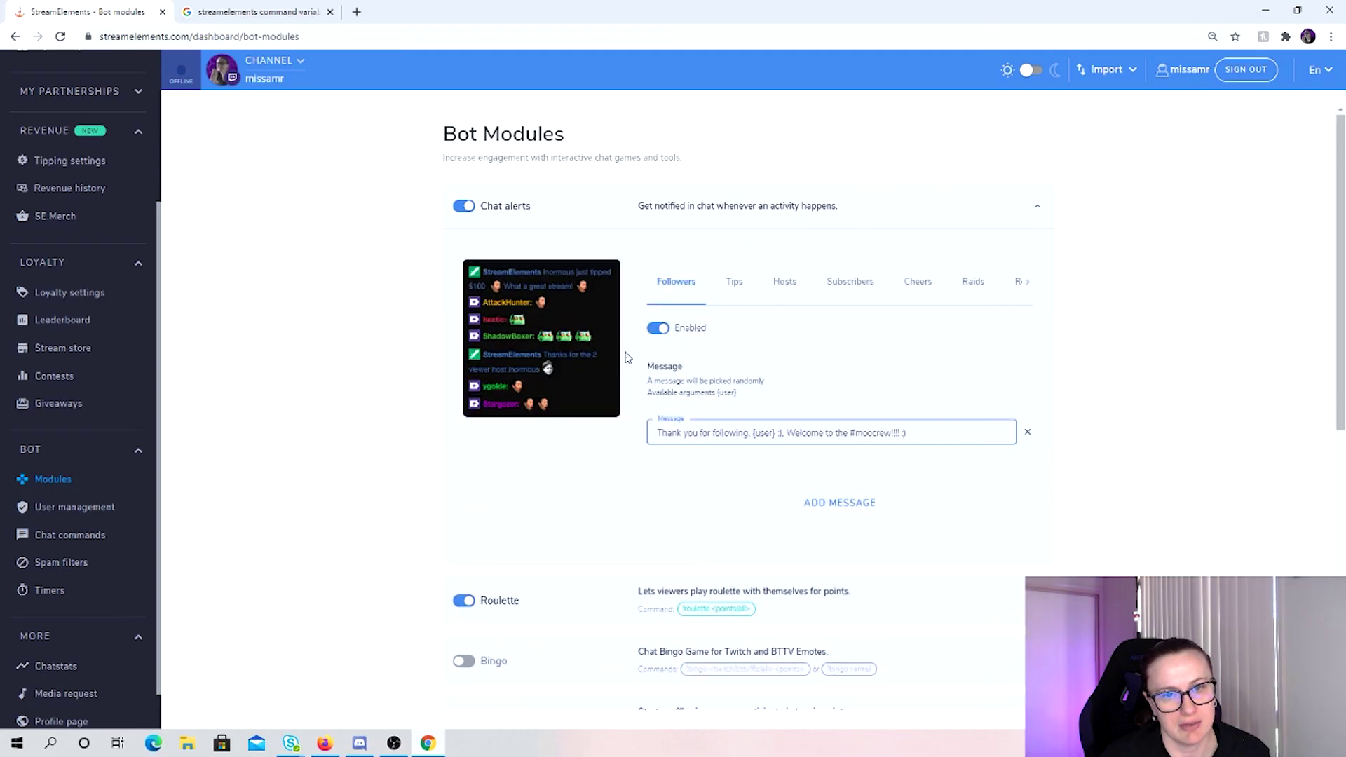
Review the tips, hosts, subscriber, cheers, raids, redemptions, merch and followers alert messages.
left_click(737, 289)
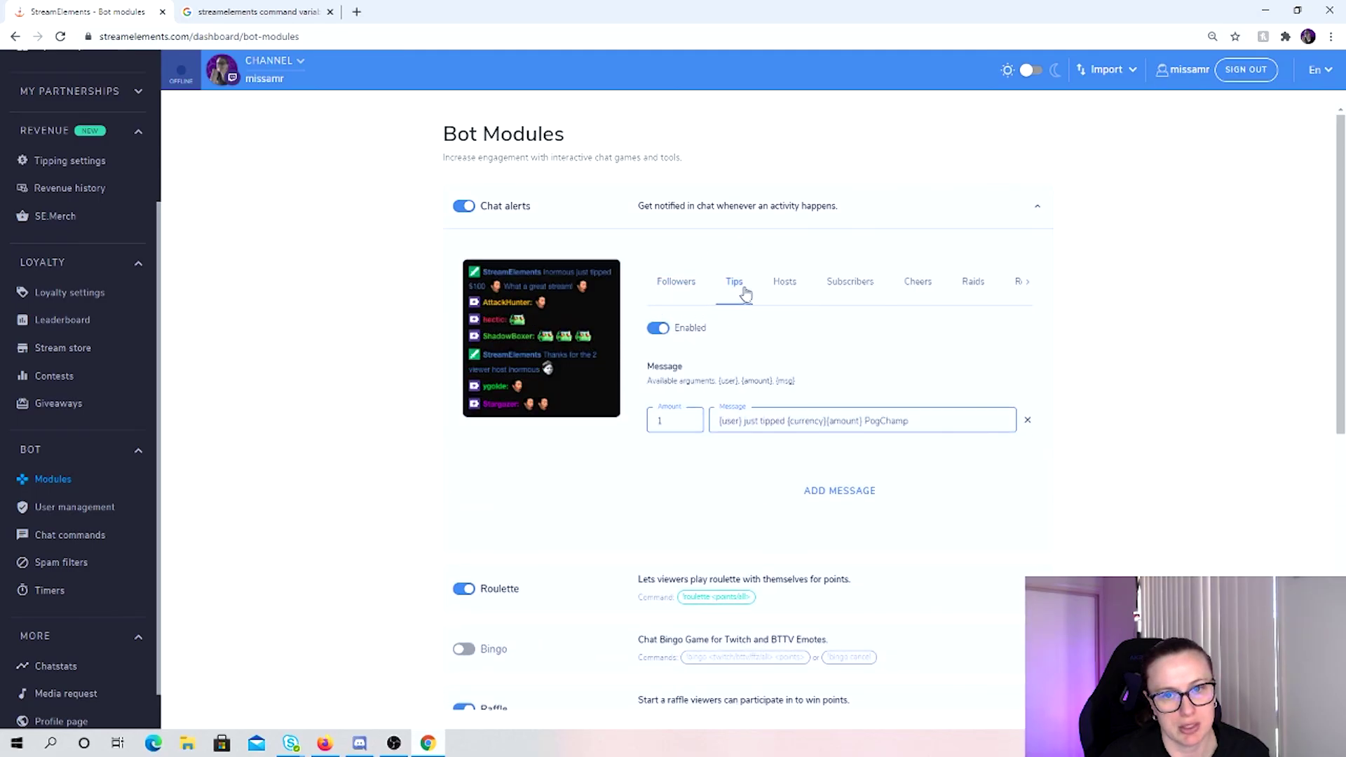
left_click(783, 288)
left_click(851, 286)
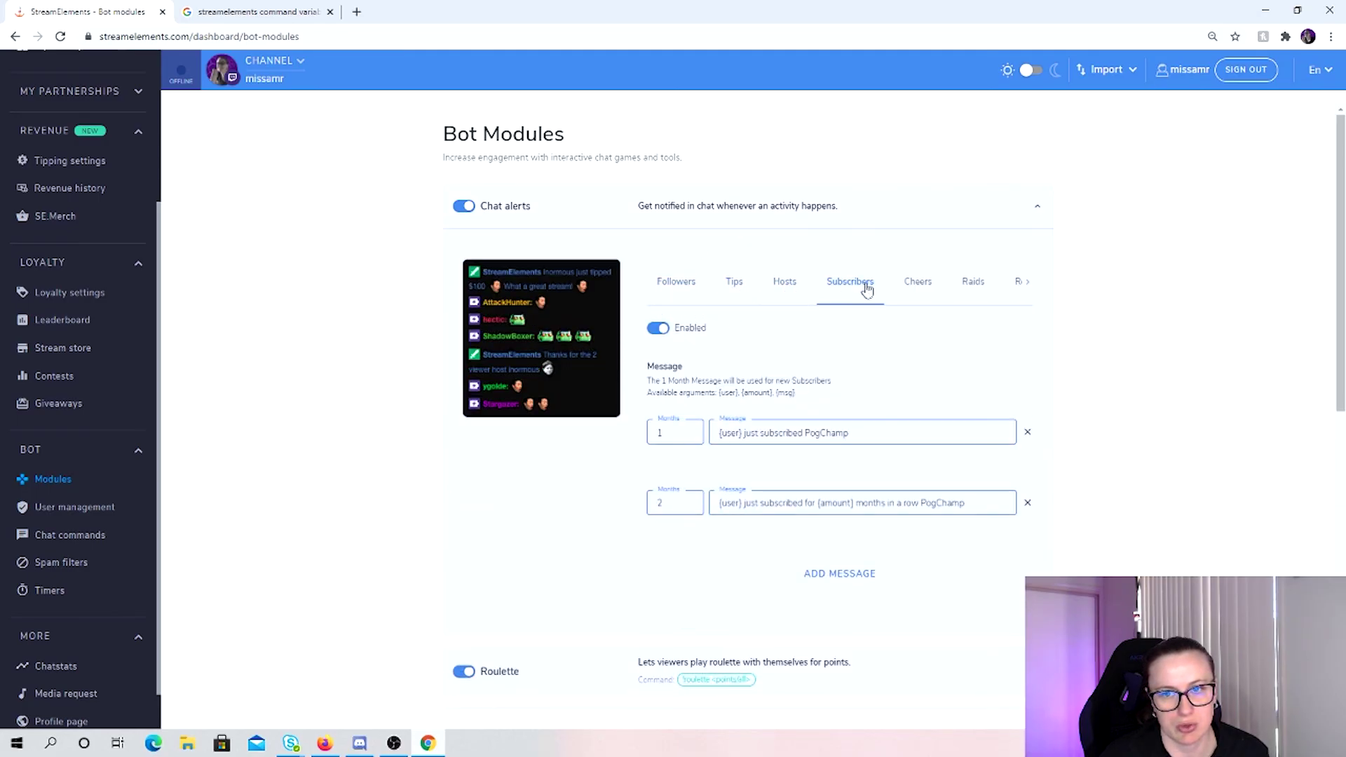
left_click(919, 290)
left_click(975, 287)
left_click(1029, 283)
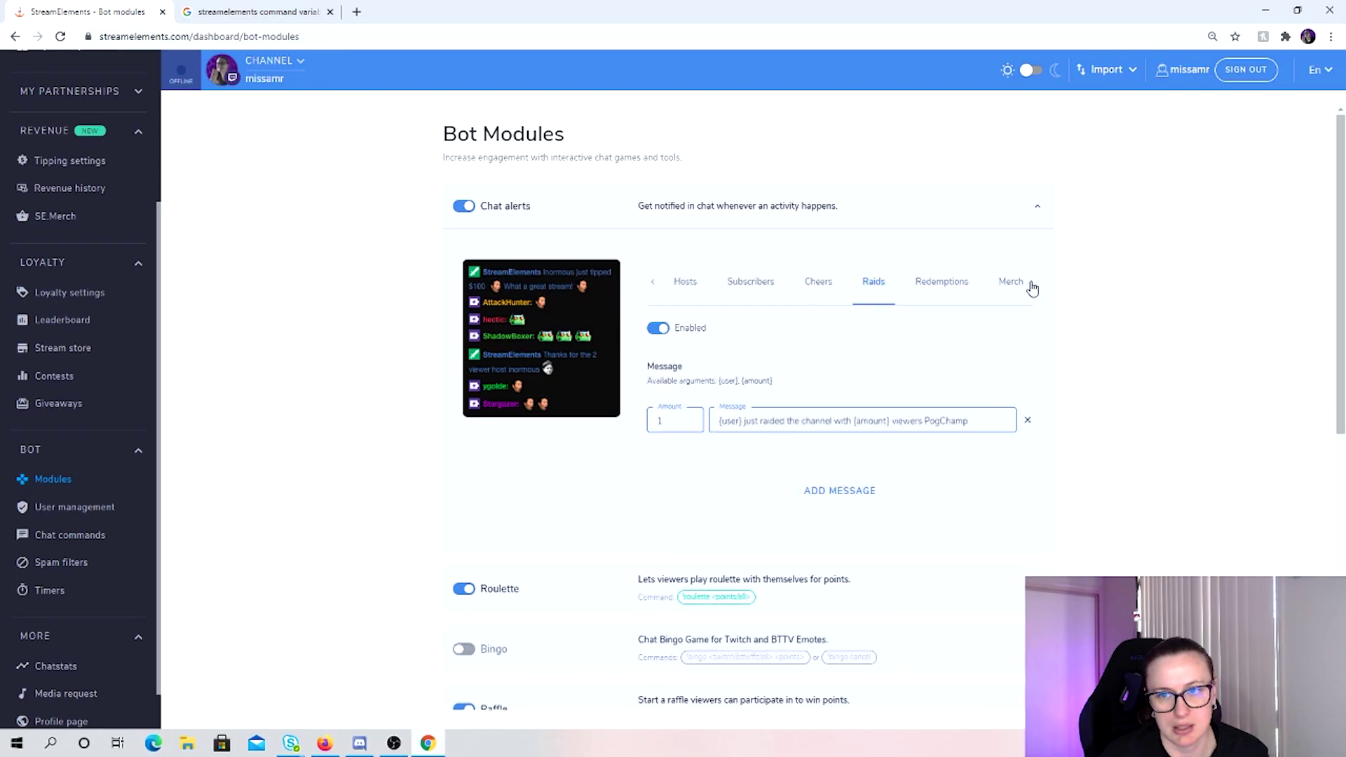
left_click(937, 284)
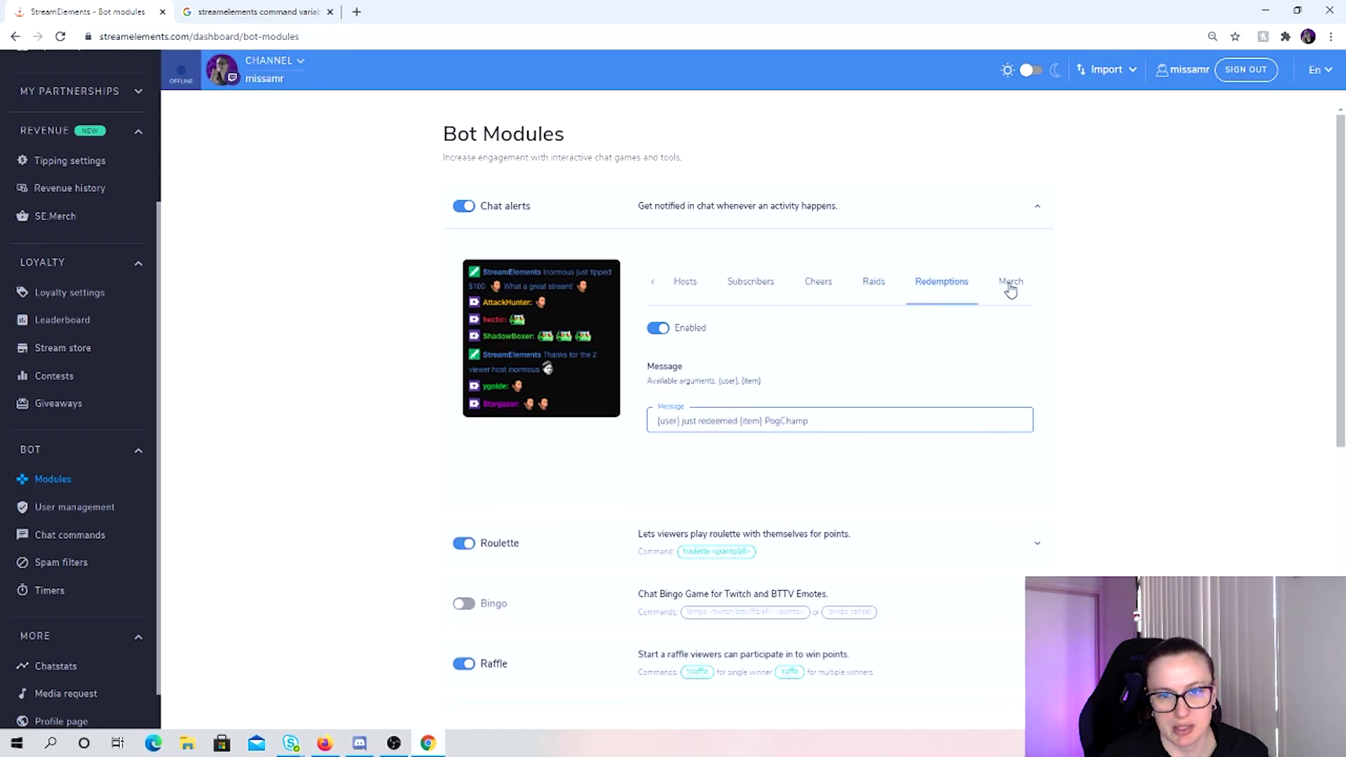
left_click(1009, 287)
double_click(655, 284)
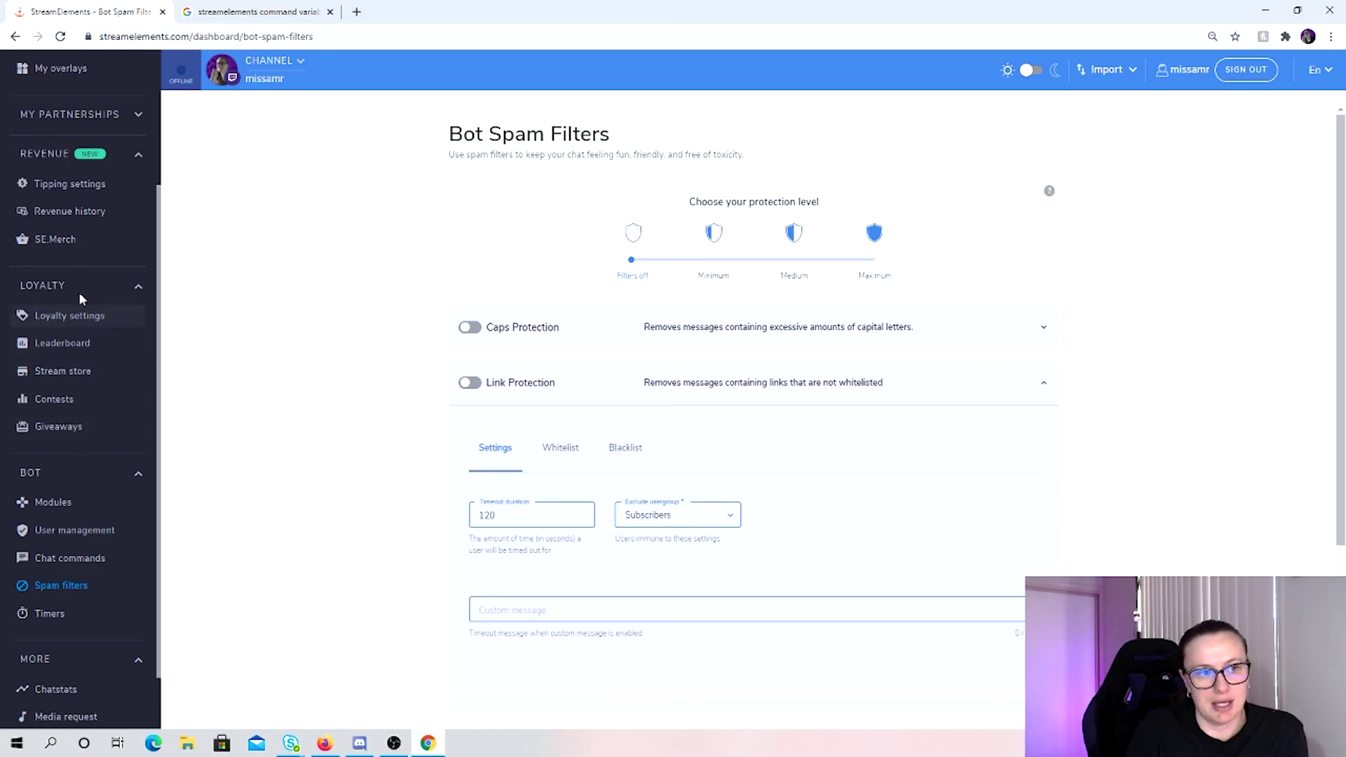
Go to the Chat commands page, which loads on the Default commands tab.
left_click(50, 557)
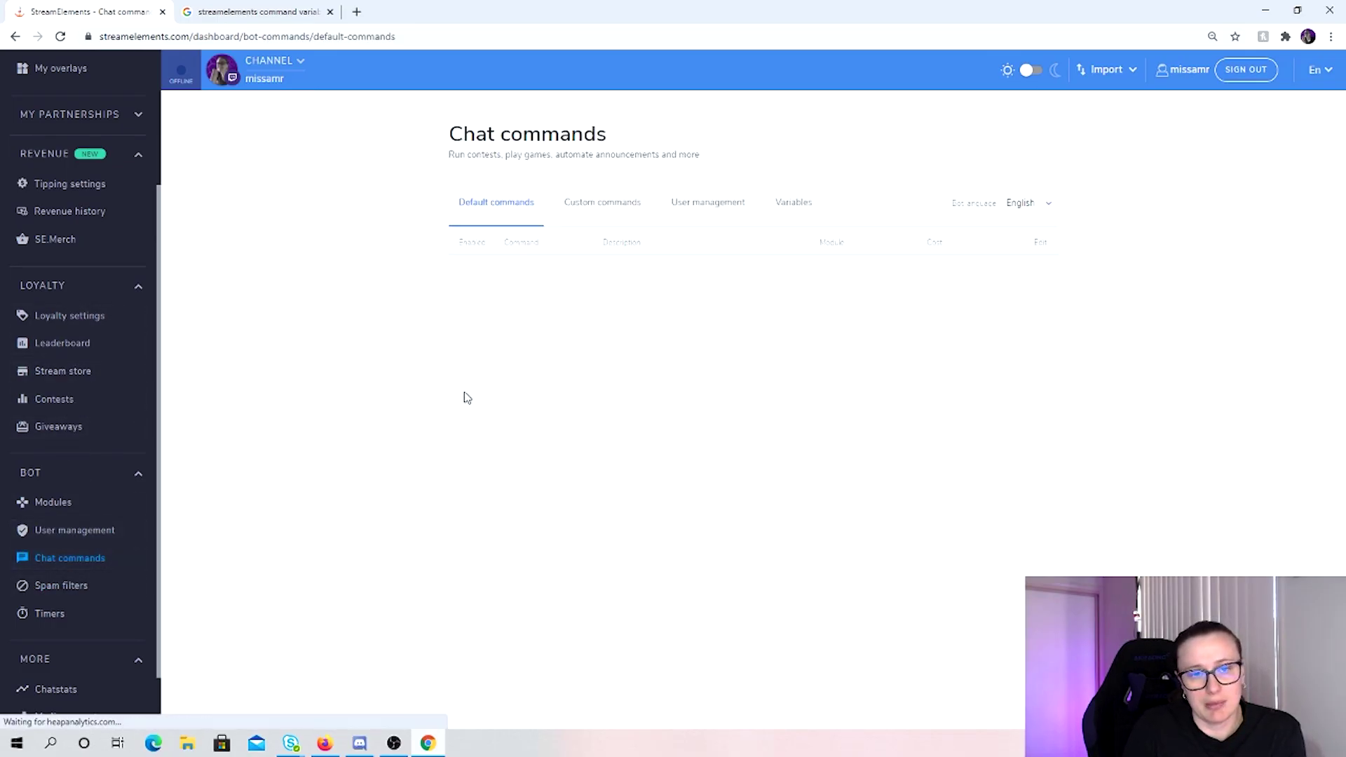